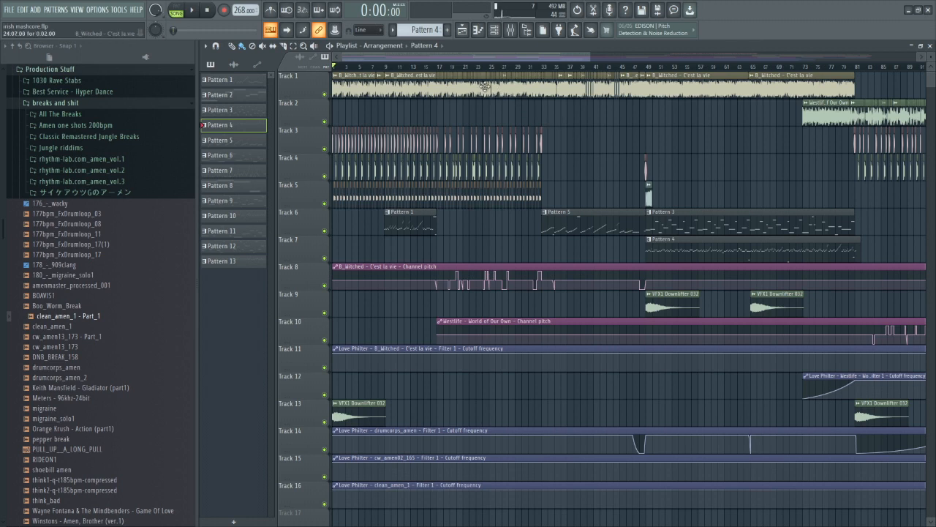
- Examine the playlist arrangement across its full length, including the opening bars and the middle section around bars 29 to 101
drag(437, 85, 503, 108)
ctrl+click(511, 109)
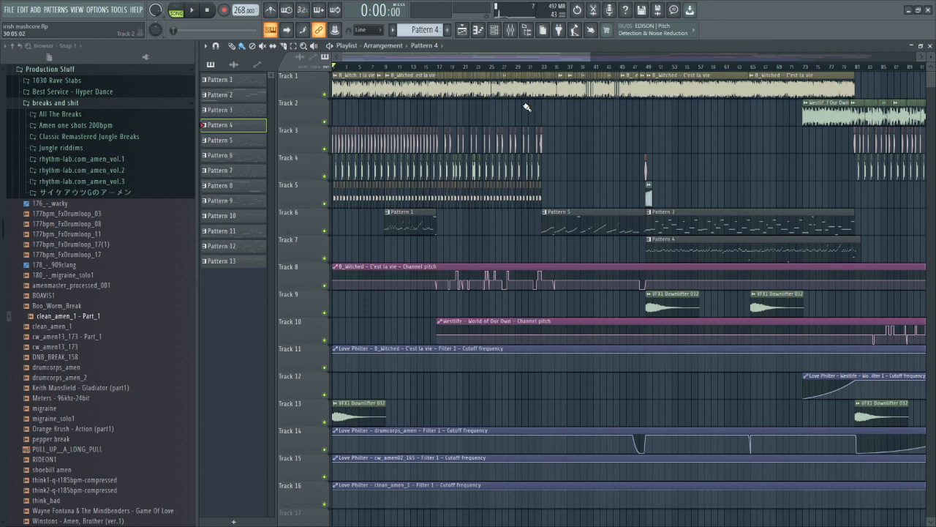
scroll(519, 103, down, 2)
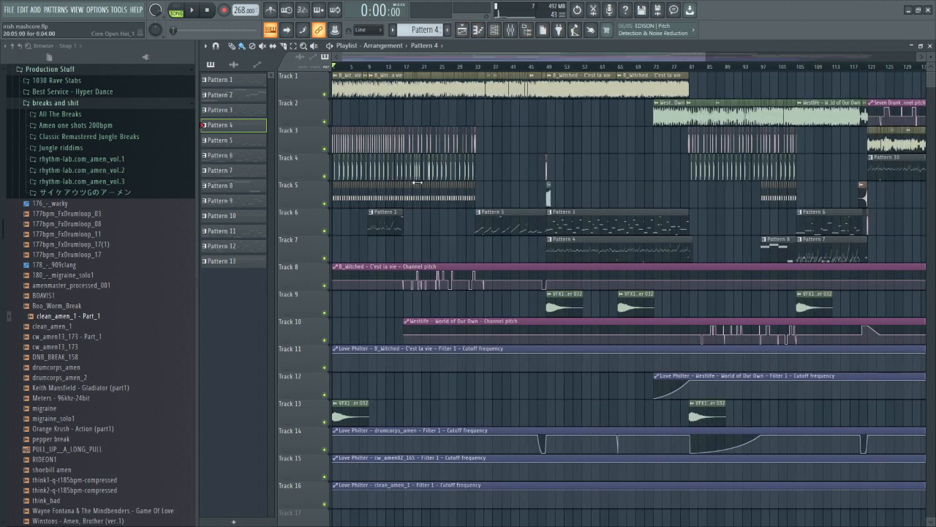
scroll(352, 168, up, 6)
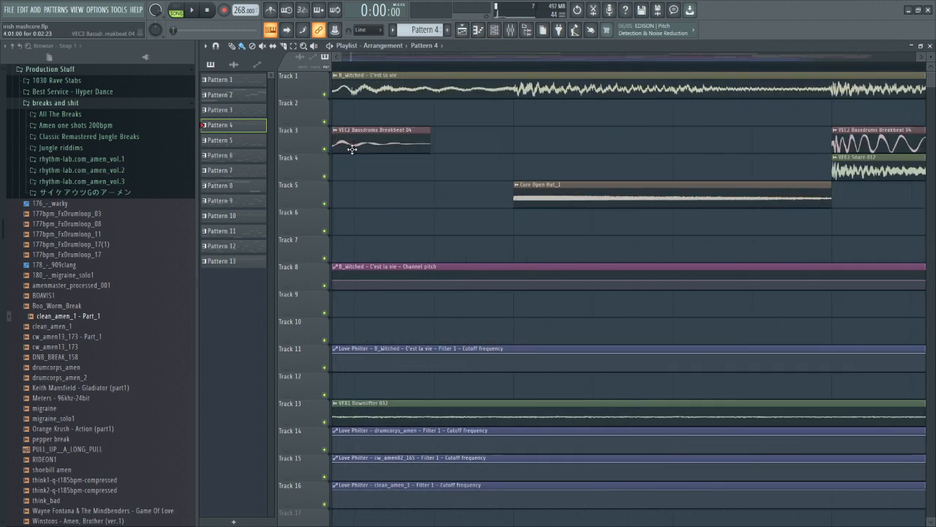
scroll(352, 149, down, 8)
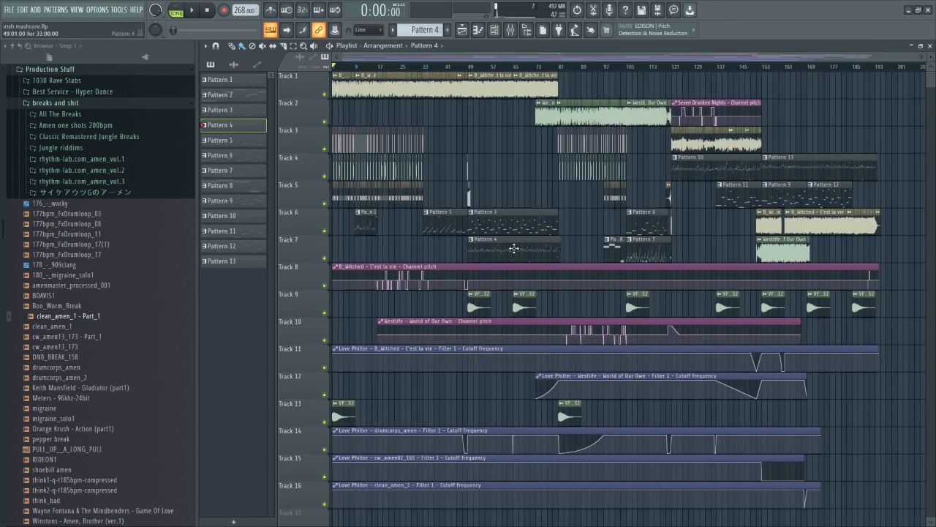
scroll(571, 212, up, 4)
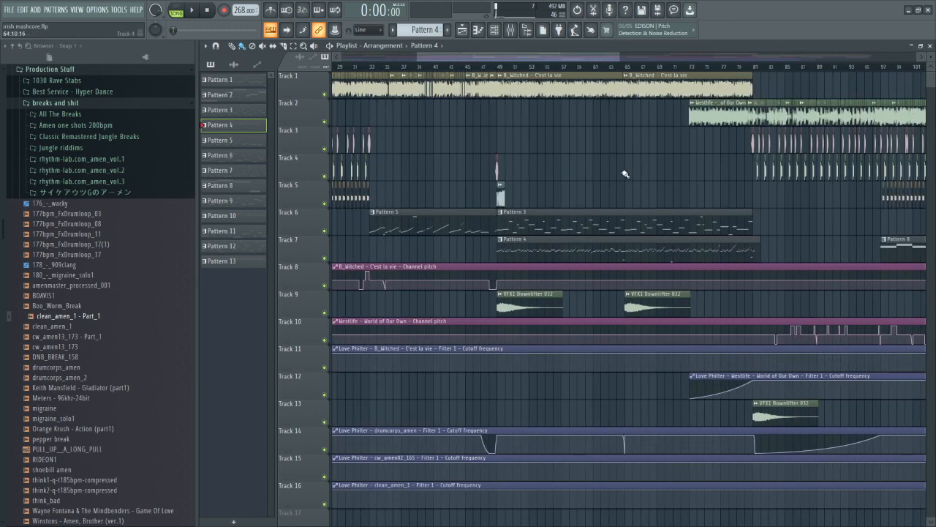
scroll(625, 174, down, 4)
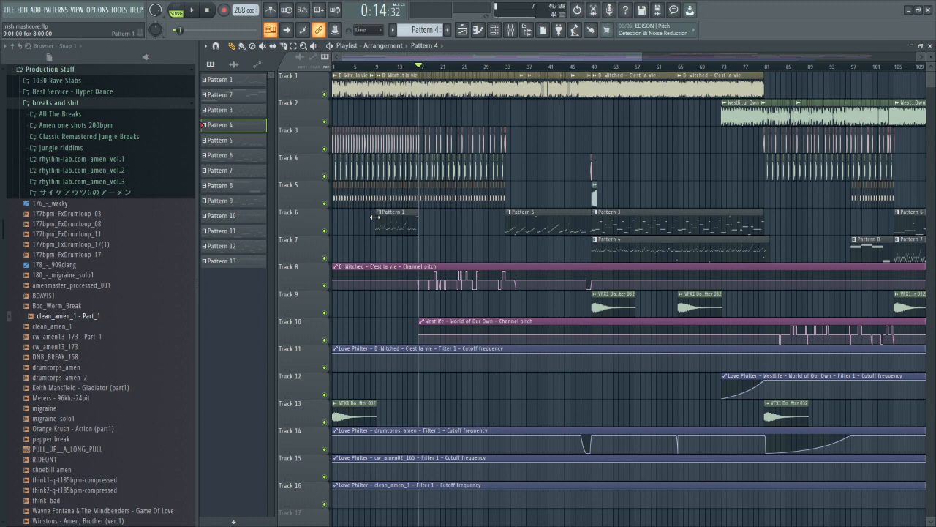
- At bar 49, open Pattern 4's drumcorps_amen slices in the piano roll and preview the clean_amen_1 - Part_1 break
click(593, 67)
scroll(604, 150, up, 3)
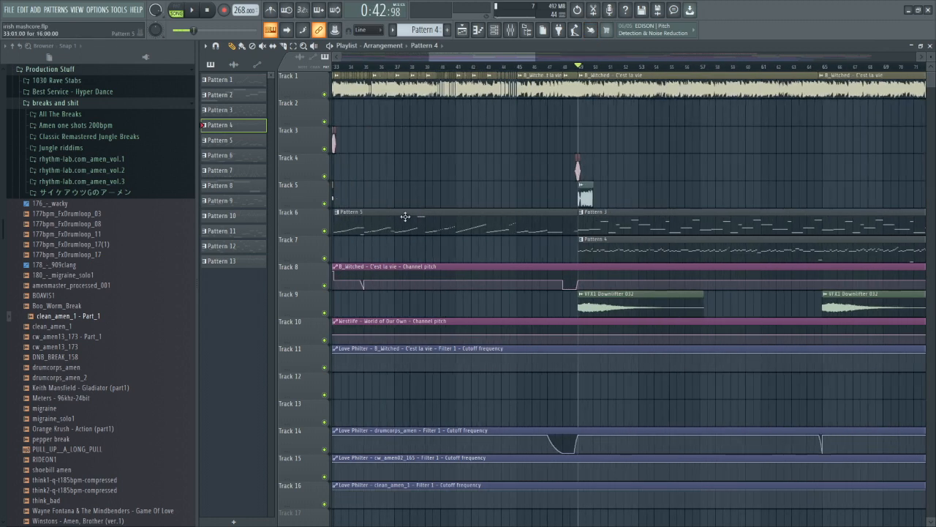
right_click(325, 259)
double_click(632, 252)
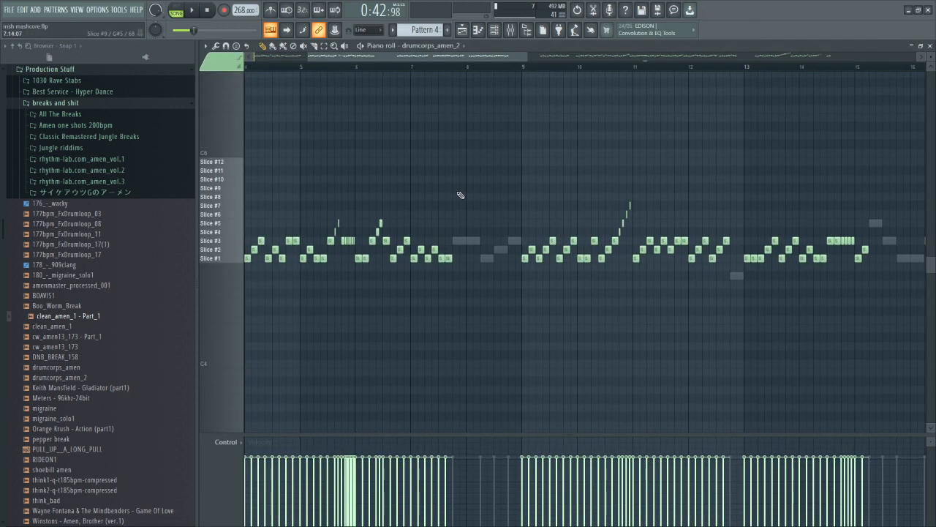
scroll(453, 194, down, 3)
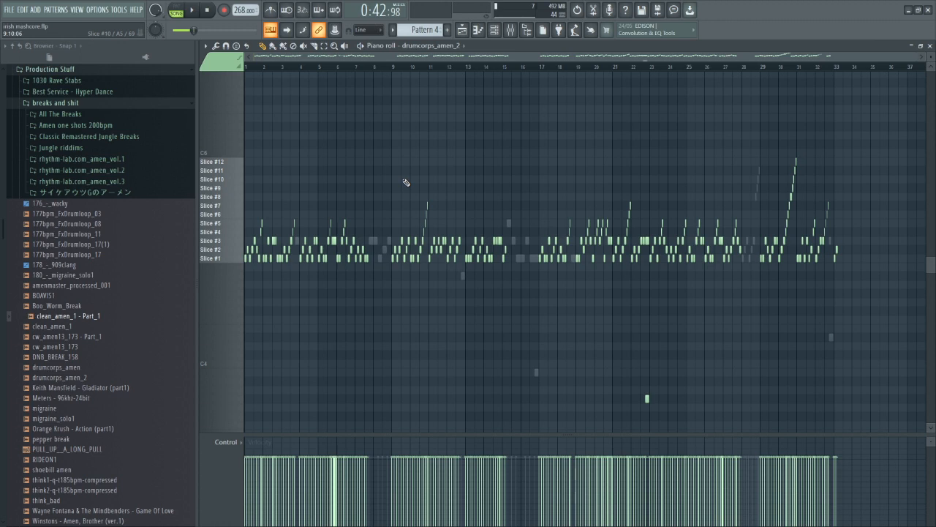
scroll(79, 318, down, 4)
click(73, 317)
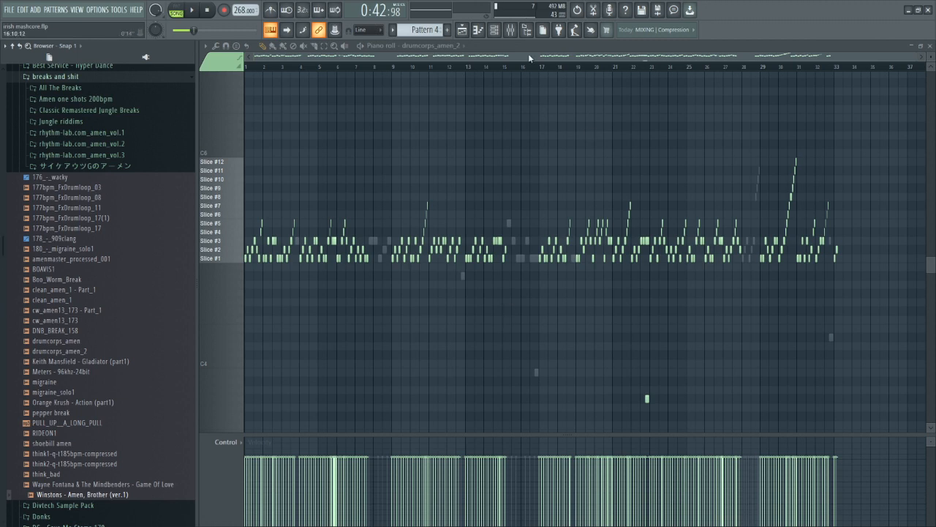
- Open Fruity parametric EQ 2 on the drumcorps_amen mixer track and move its window clear of that track
click(511, 32)
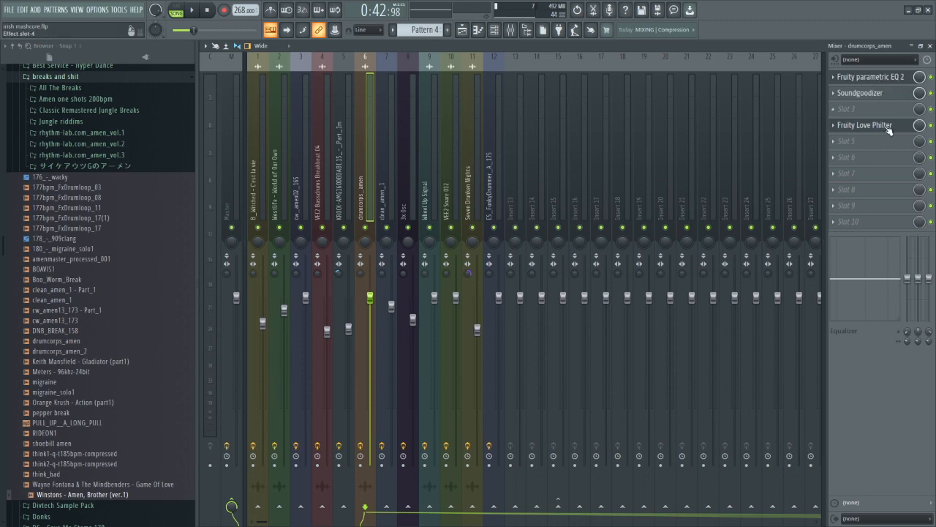
click(870, 77)
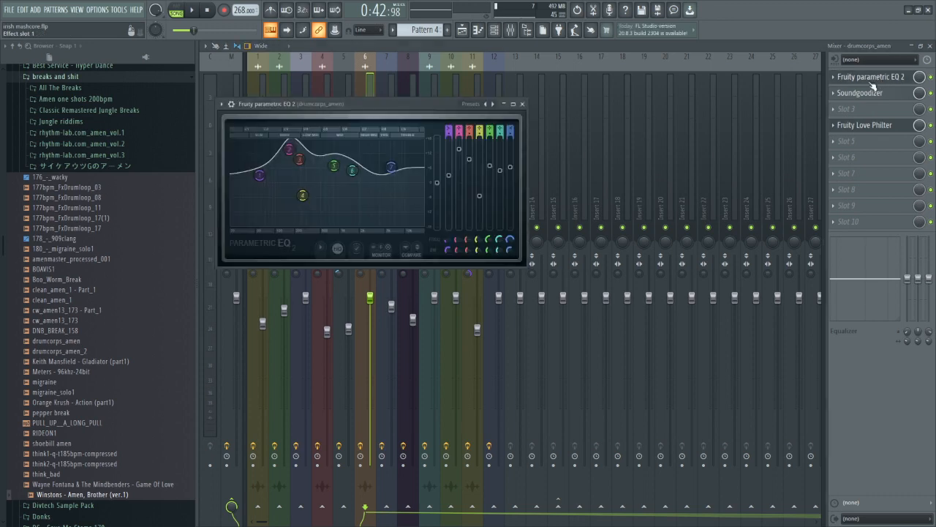
drag(369, 103, 623, 115)
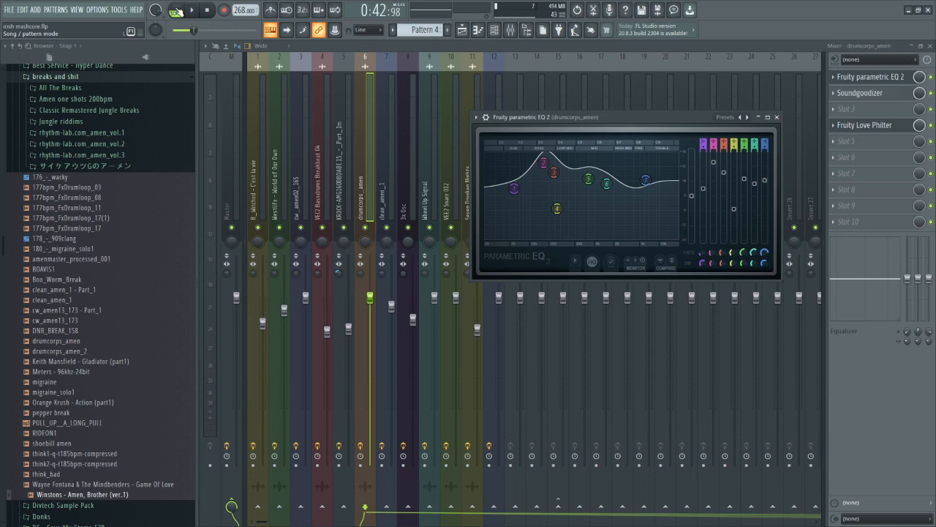
- Play Pattern 4 on its own, watch the drumcorps_amen track's parametric EQ 2 spectrum, and stop playback
click(477, 30)
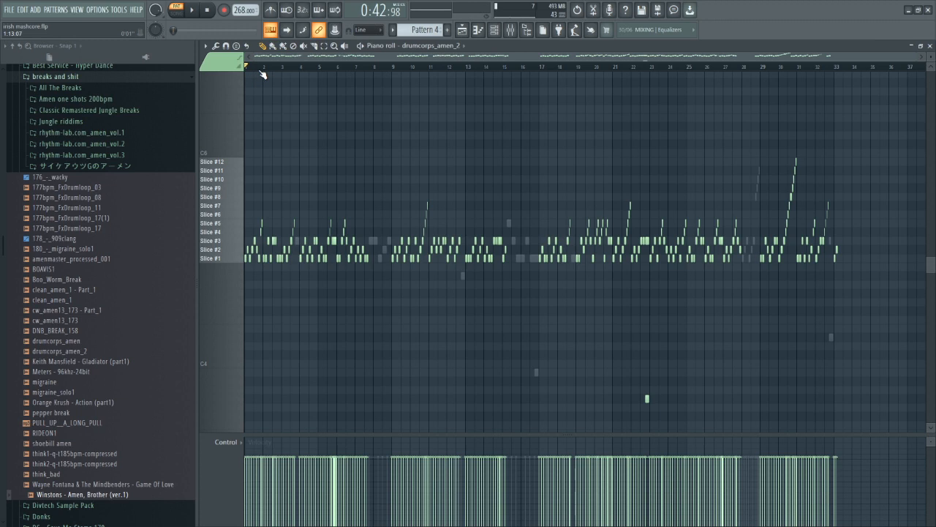
key(space)
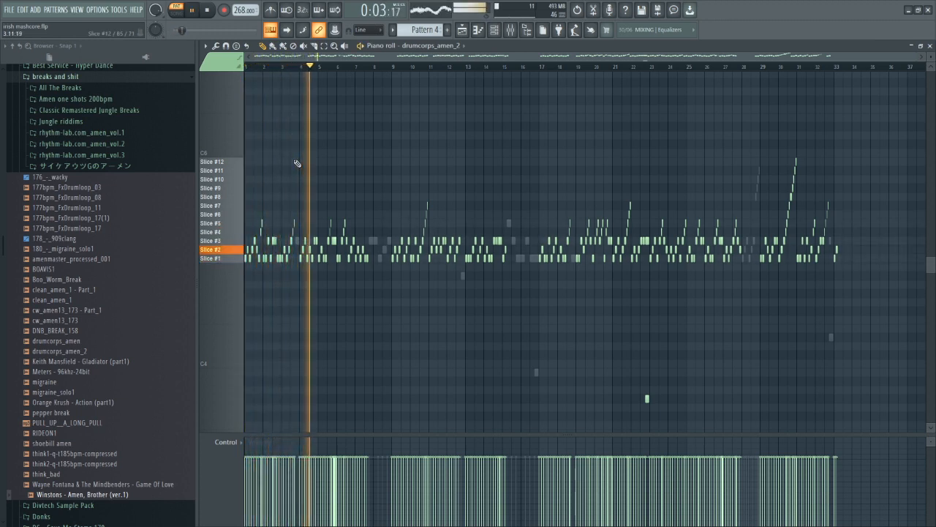
click(511, 30)
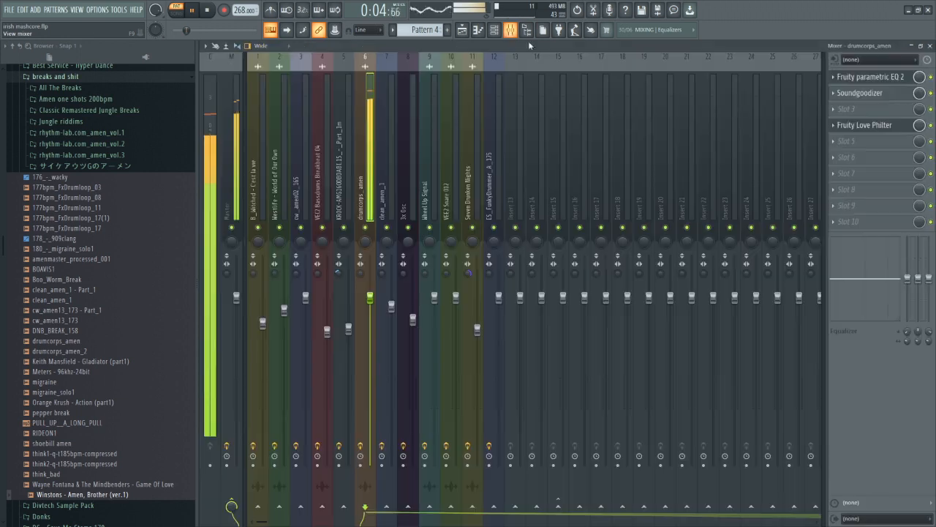
click(882, 83)
drag(615, 118, 560, 119)
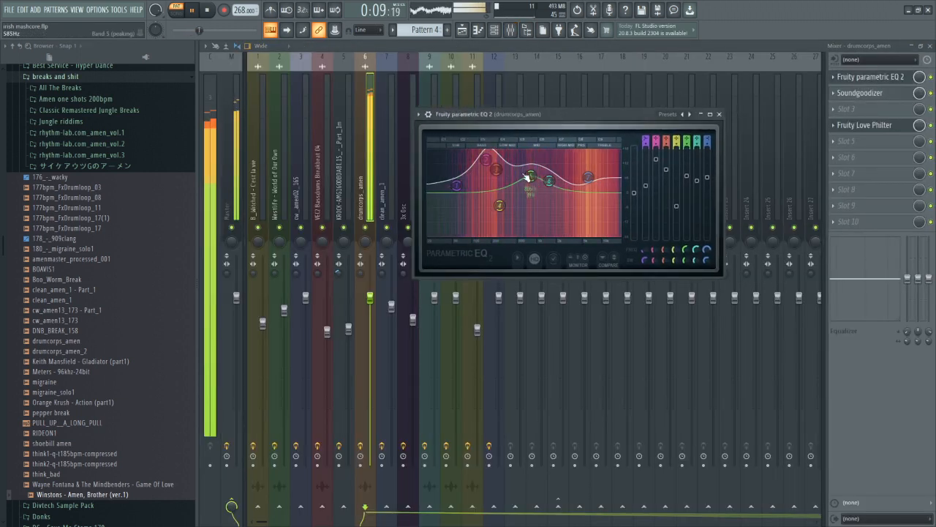
key(space)
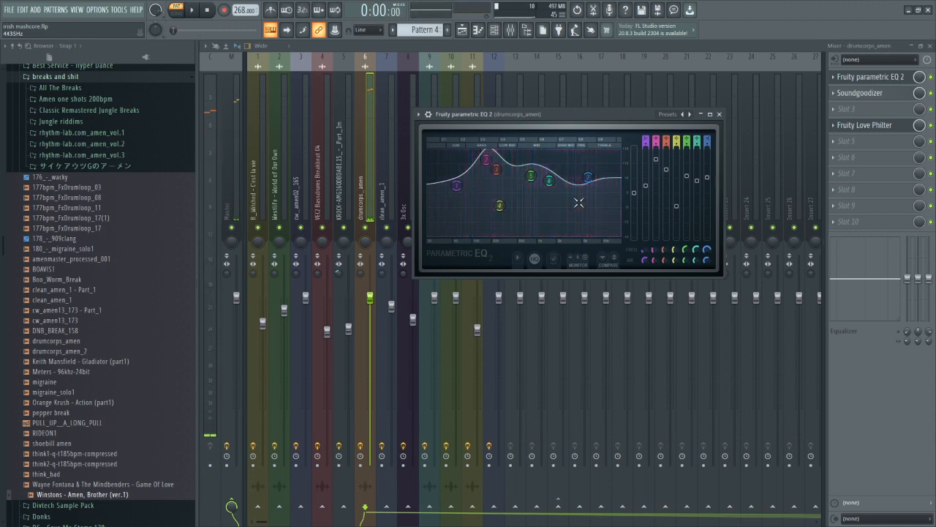
- Inspect the Maximus, OTT and Fruity parametric EQ 2 effects on the Master mixer track
click(232, 145)
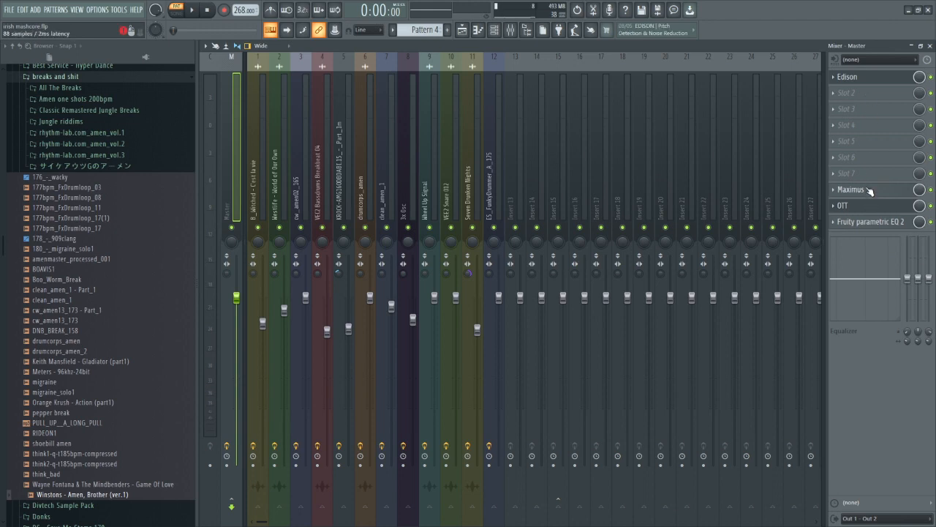
click(841, 190)
click(887, 208)
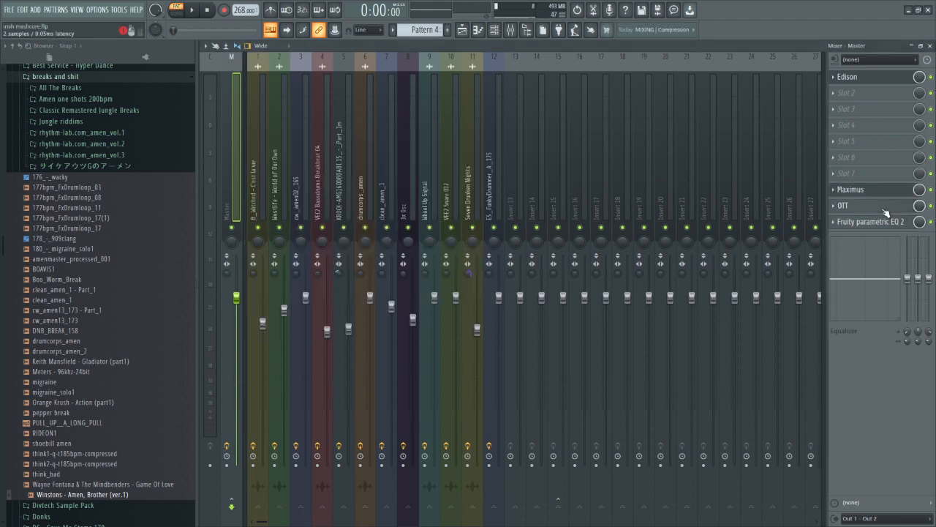
click(871, 222)
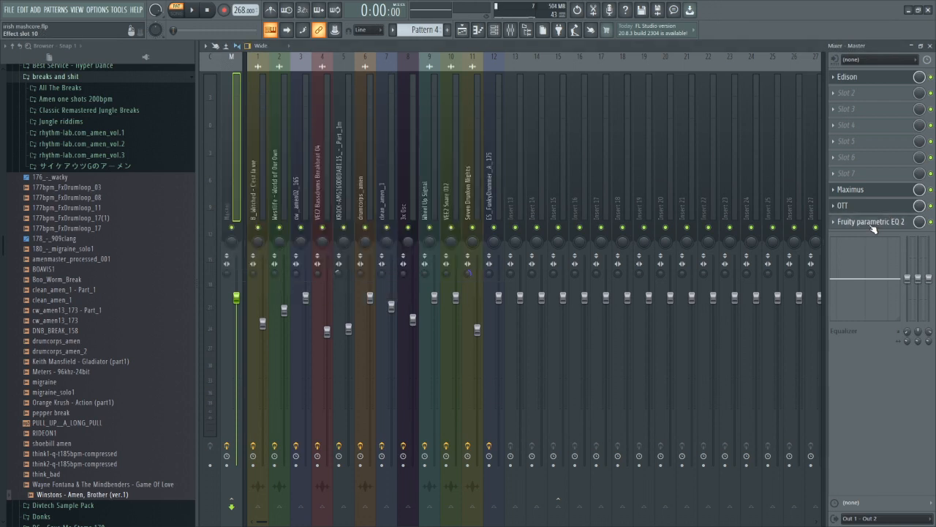
click(572, 46)
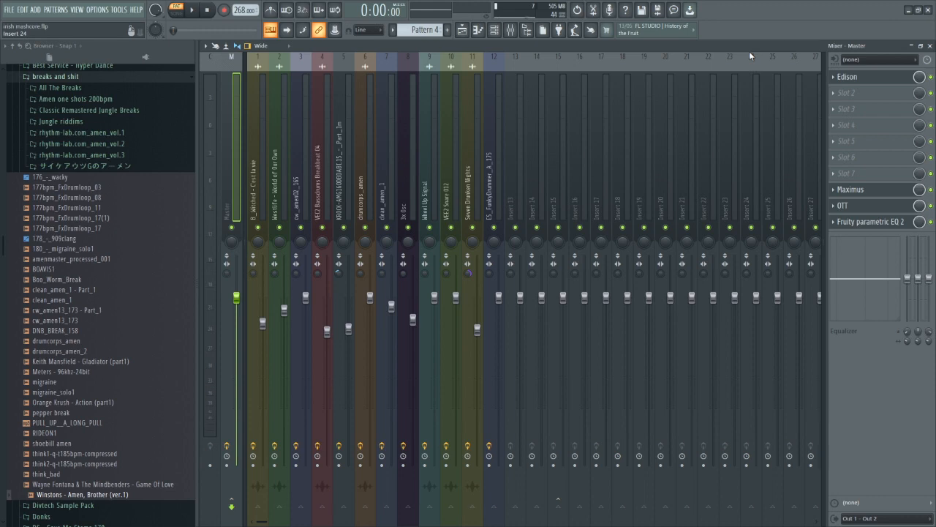
- Review the OTT compressor's settings on the Master track and close its window
click(855, 207)
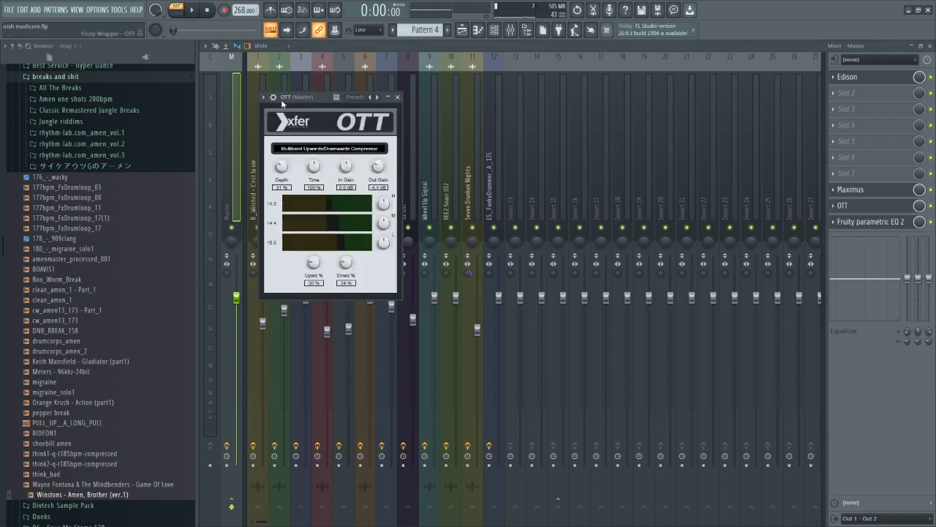
drag(302, 97, 444, 153)
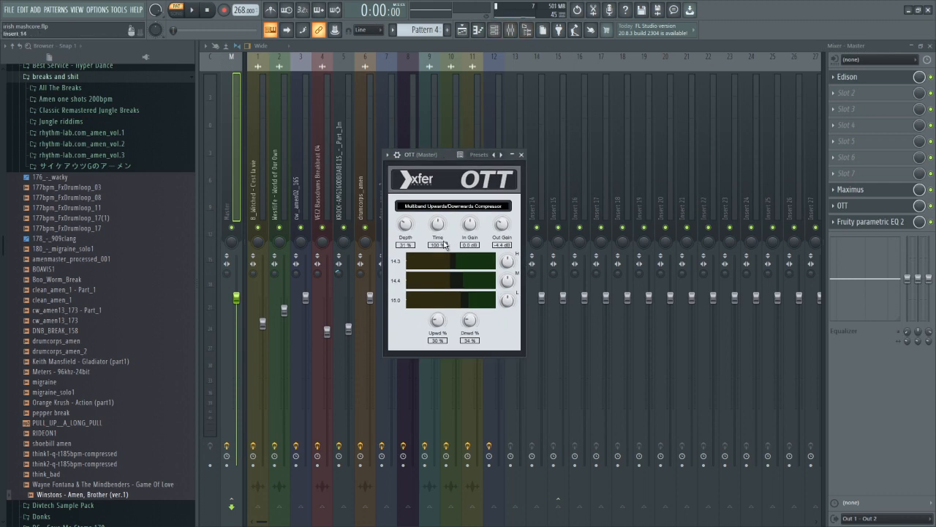
click(521, 154)
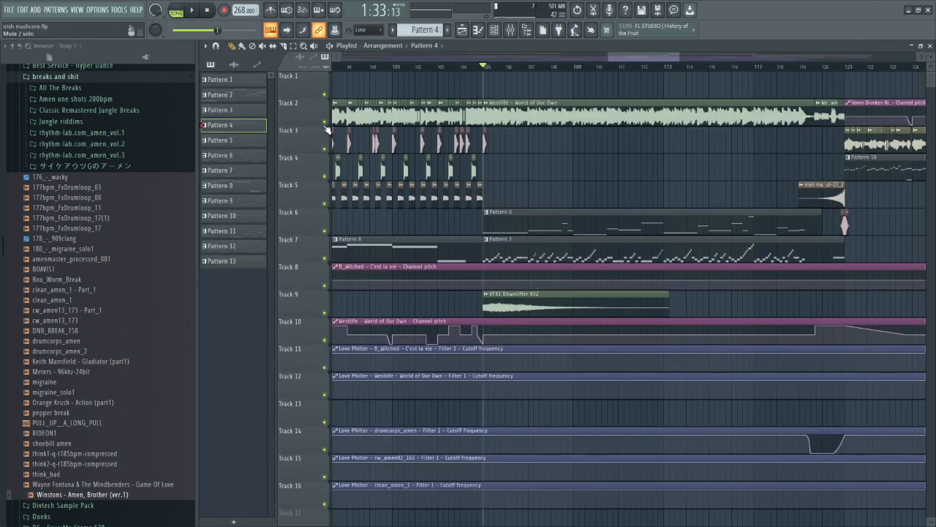
- Solo Track 2 together with Track 7 in the playlist, and release the solo to restore all tracks
right_click(325, 122)
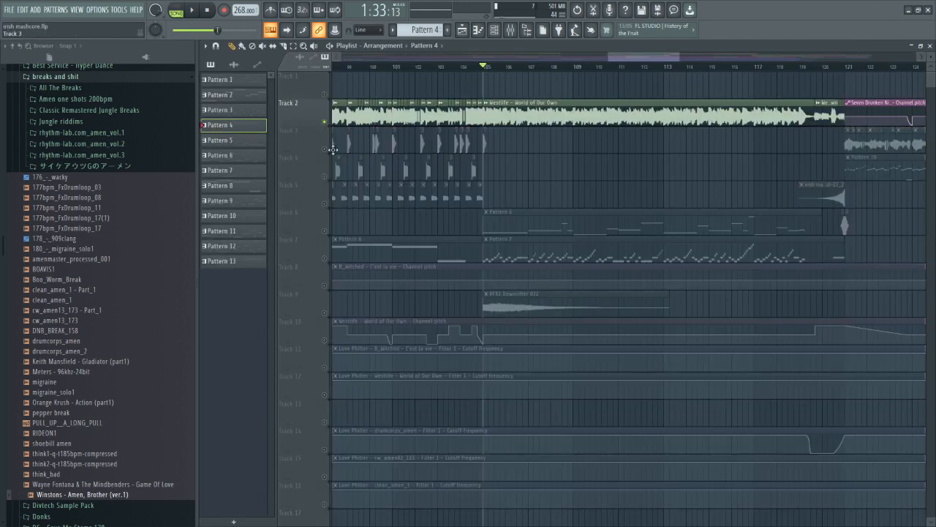
click(325, 258)
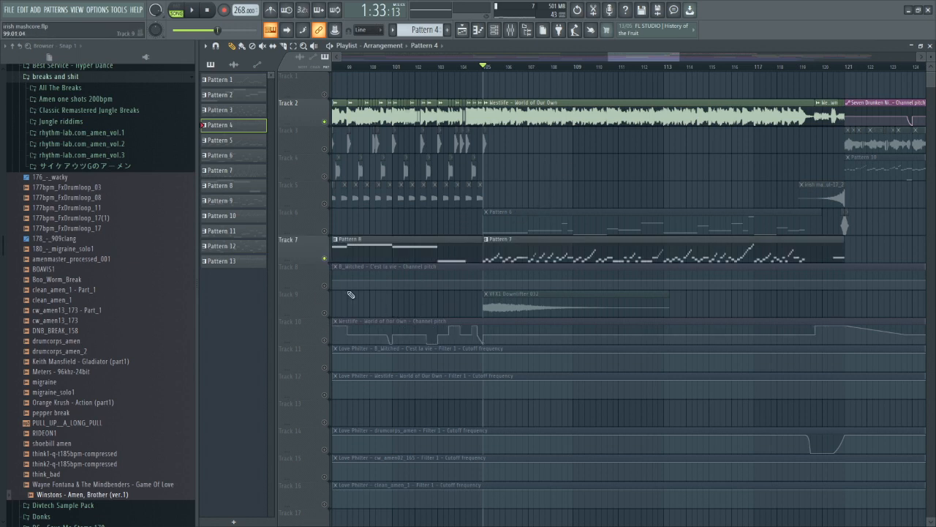
right_click(324, 258)
right_click(324, 258)
- Mute Track 6 and Track 9 in the playlist and place the playhead at bar 49
click(325, 231)
click(325, 313)
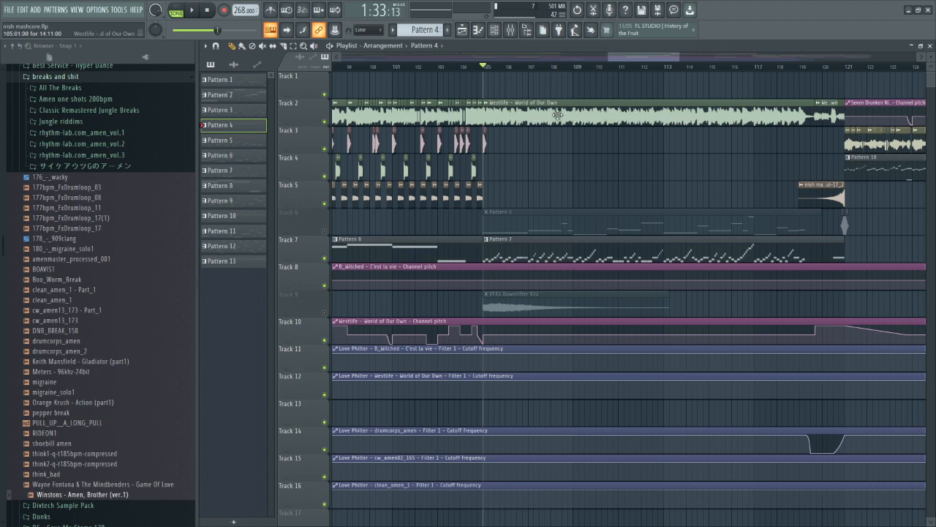
drag(646, 58, 511, 65)
click(399, 67)
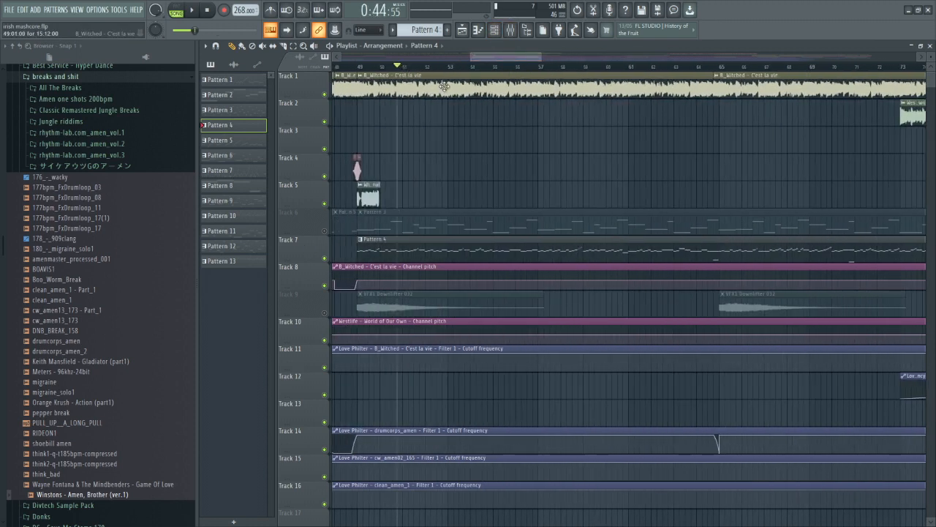
drag(355, 70, 367, 71)
click(369, 68)
- Play the arrangement from bar 49 with the B_Witched vocal and Pattern 4 breaks, and pause at about bar 57
scroll(371, 69, down, 8)
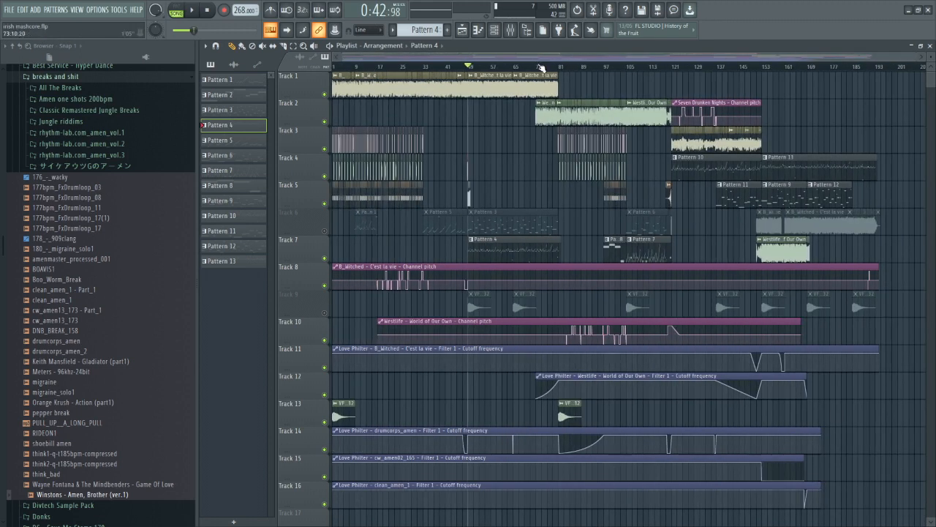
scroll(427, 244, up, 5)
scroll(806, 174, up, 3)
scroll(602, 168, down, 2)
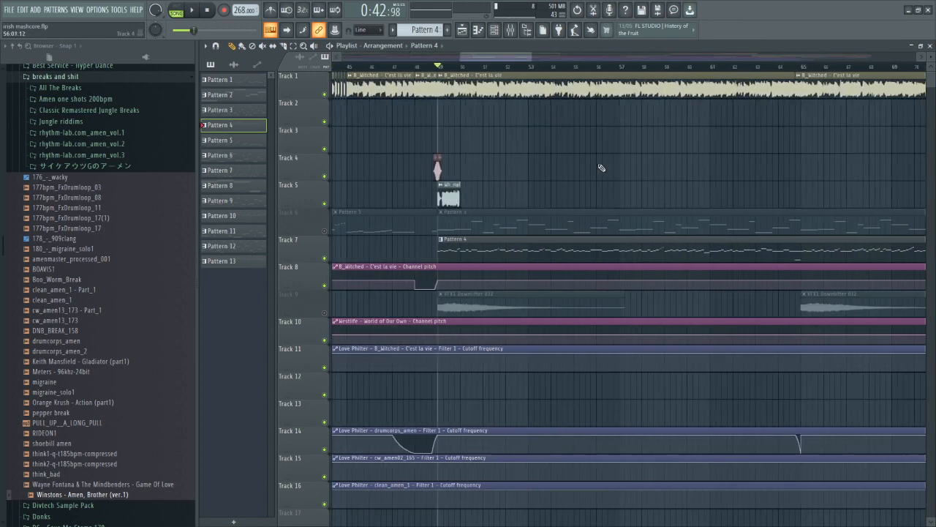
scroll(455, 153, up, 2)
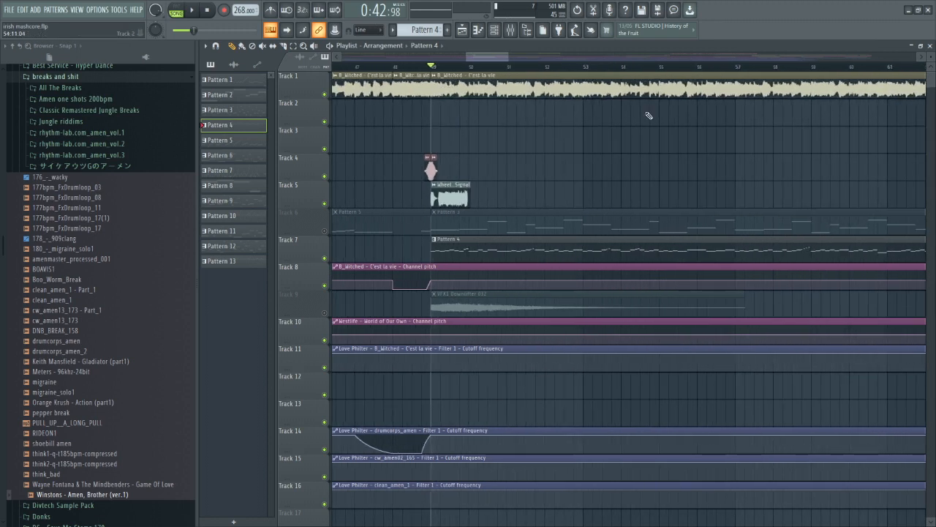
key(space)
scroll(575, 146, down, 2)
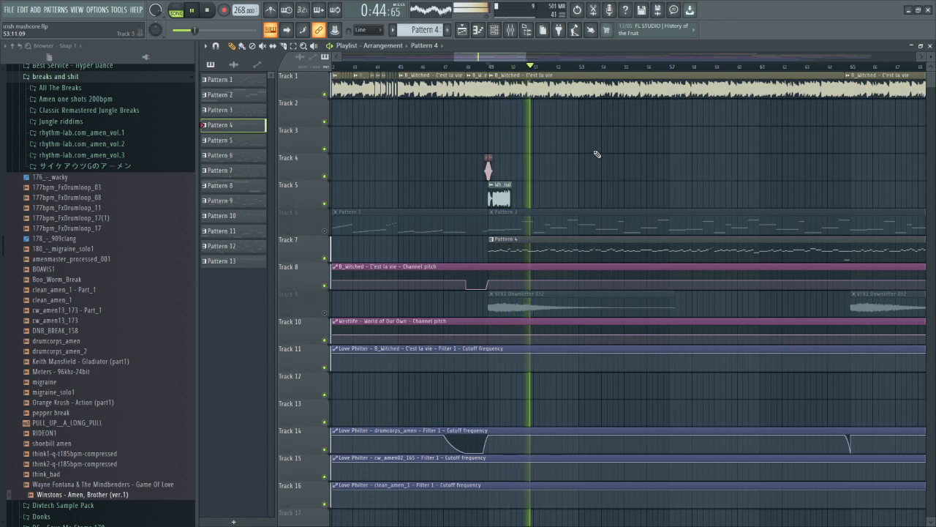
scroll(597, 154, down, 2)
scroll(680, 152, up, 2)
scroll(411, 173, up, 1)
scroll(414, 173, up, 1)
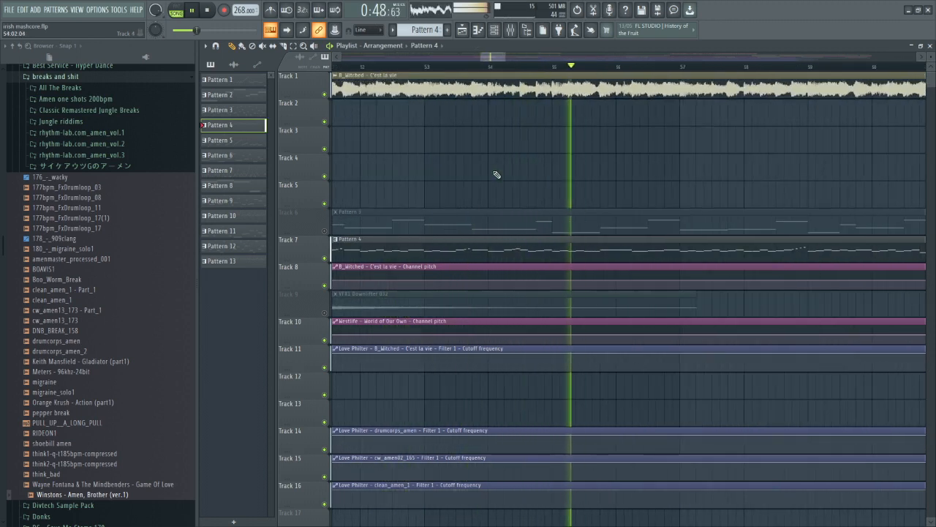
scroll(496, 175, down, 3)
key(space)
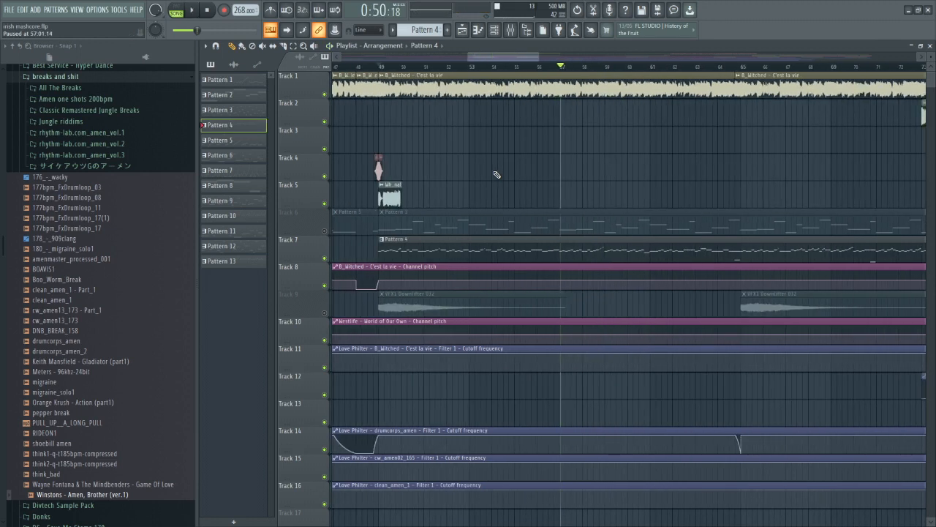
- Save the project and open Track 7's Pattern 4 clip in the piano roll
key(space)
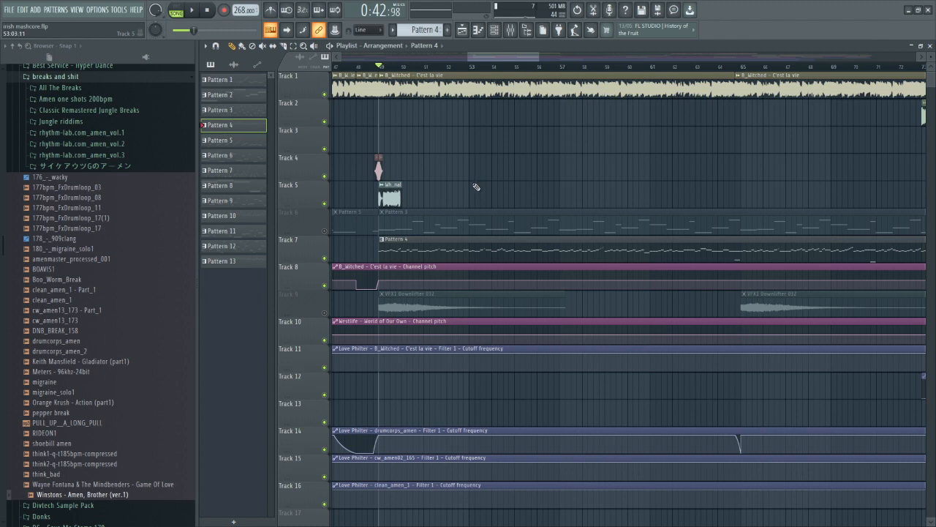
key(ctrl+s)
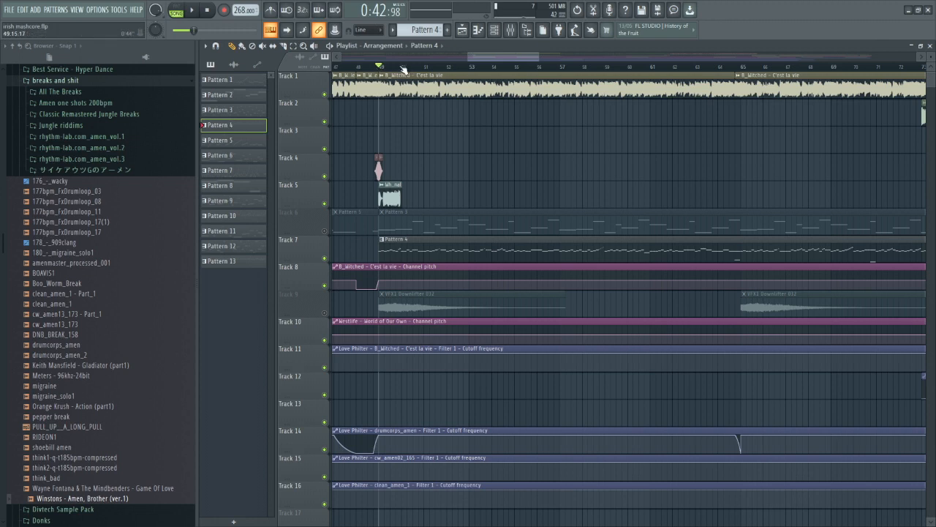
double_click(459, 245)
drag(557, 56, 350, 77)
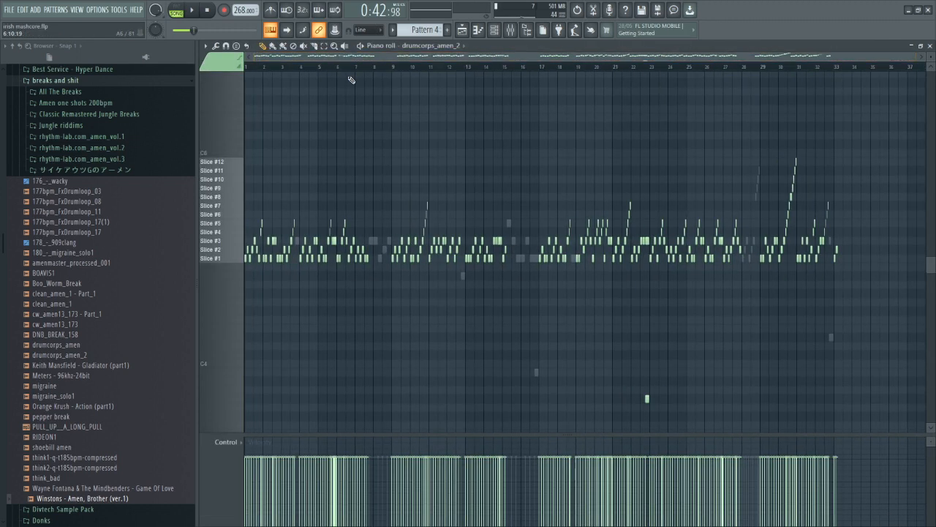
- Examine the amen chops in the opening bars of drumcorps_amen_2, auditioning notes on Slice #2, Slice #4 and Slice #5
scroll(344, 72, up, 3)
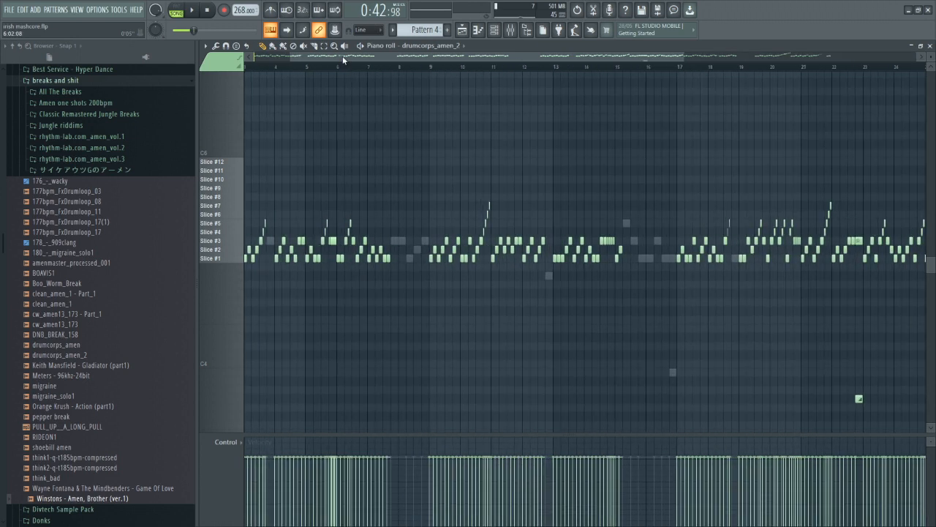
scroll(228, 335, up, 6)
click(267, 250)
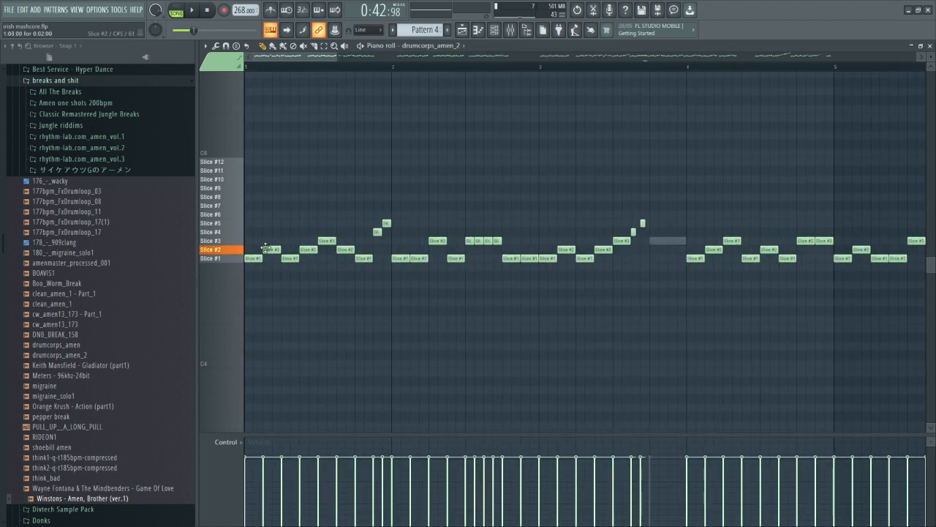
click(378, 231)
click(385, 222)
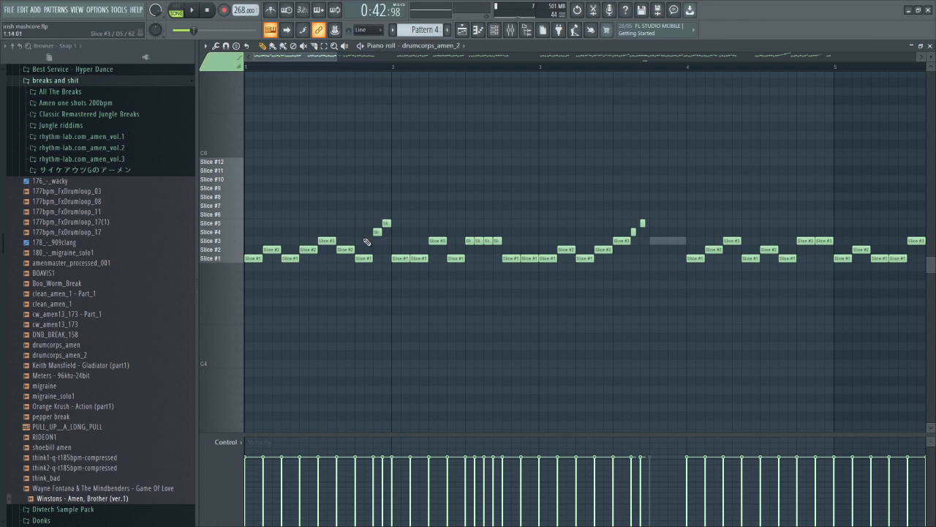
scroll(285, 71, down, 2)
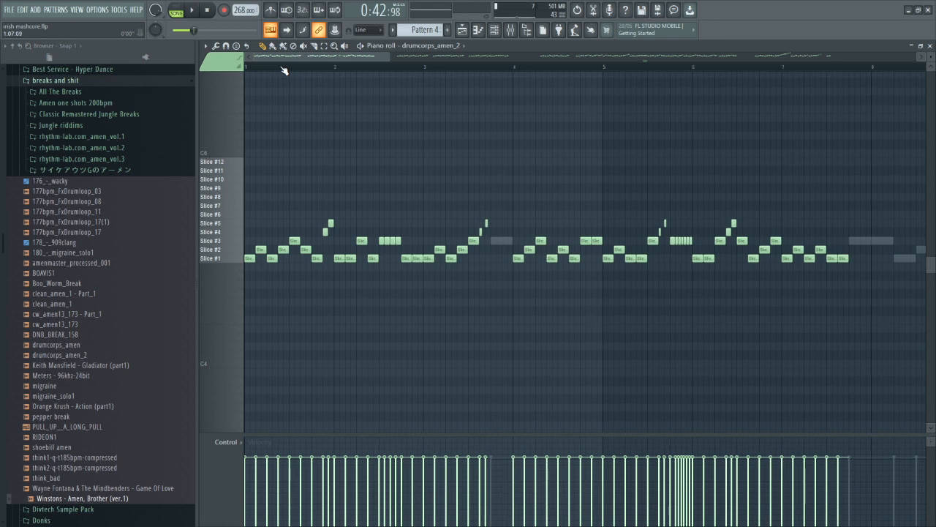
drag(390, 56, 354, 55)
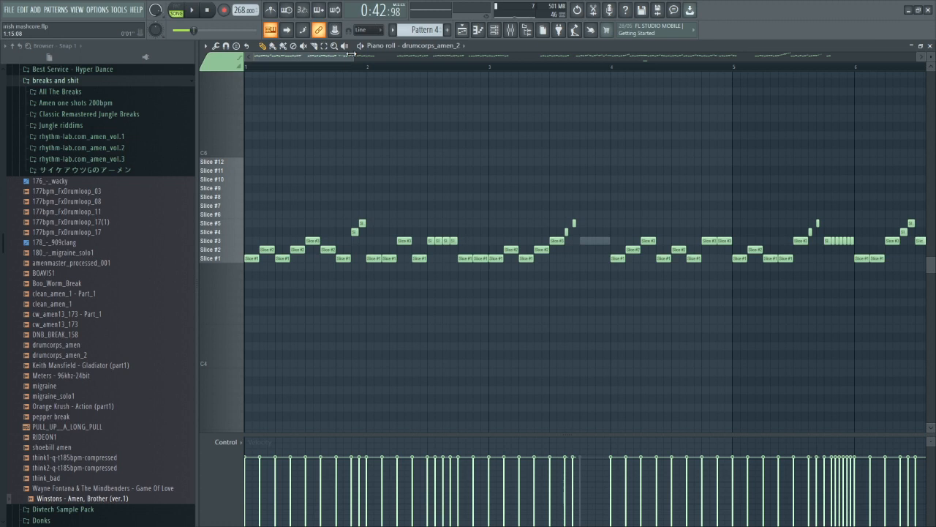
drag(352, 55, 390, 74)
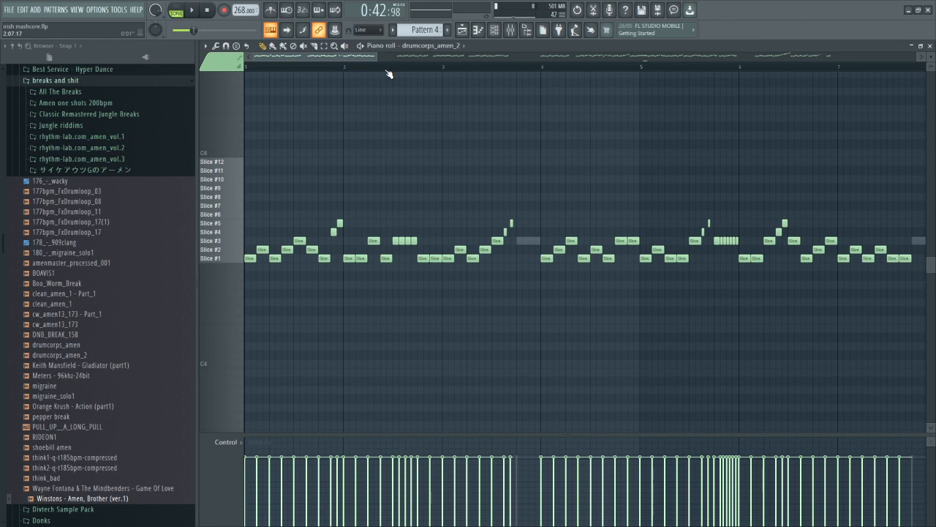
- Play the drumcorps_amen_2 chops from the pattern's start to about bar 9 in the piano roll, and stop playback
key(space)
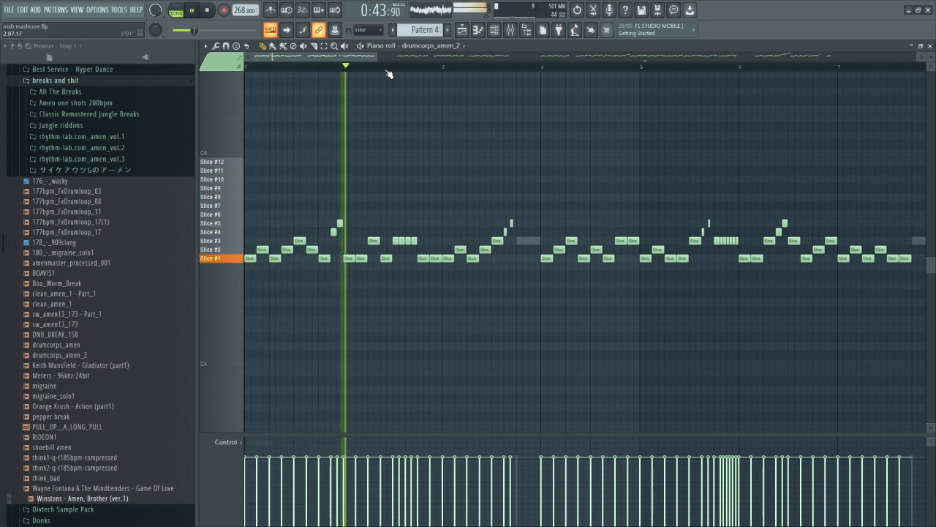
key(space)
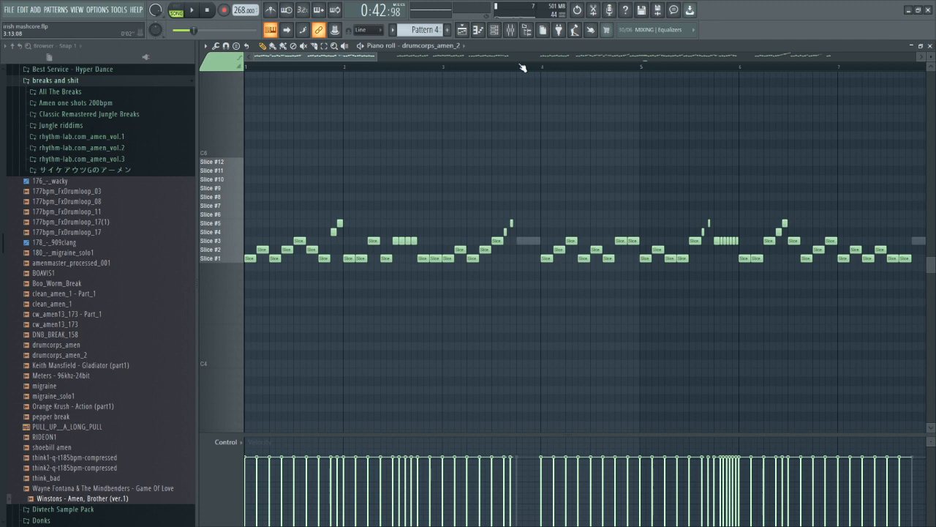
scroll(477, 100, down, 5)
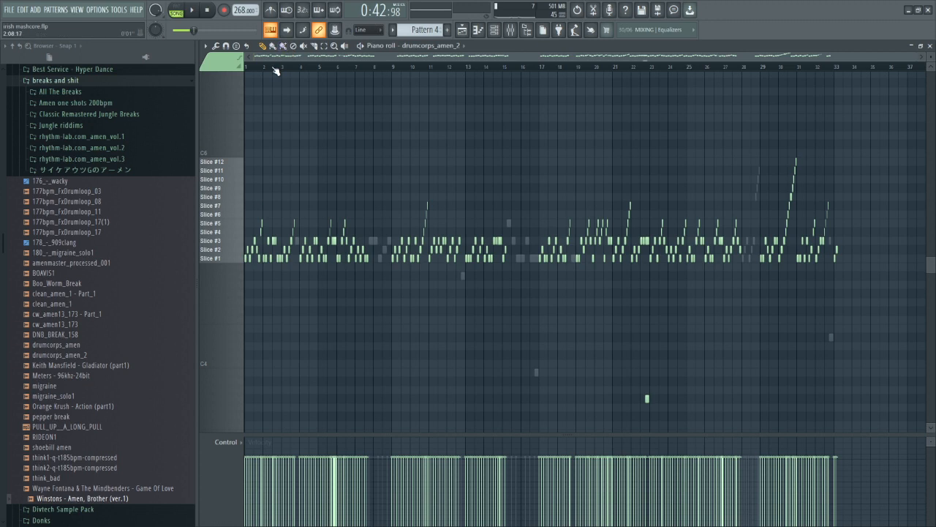
key(space)
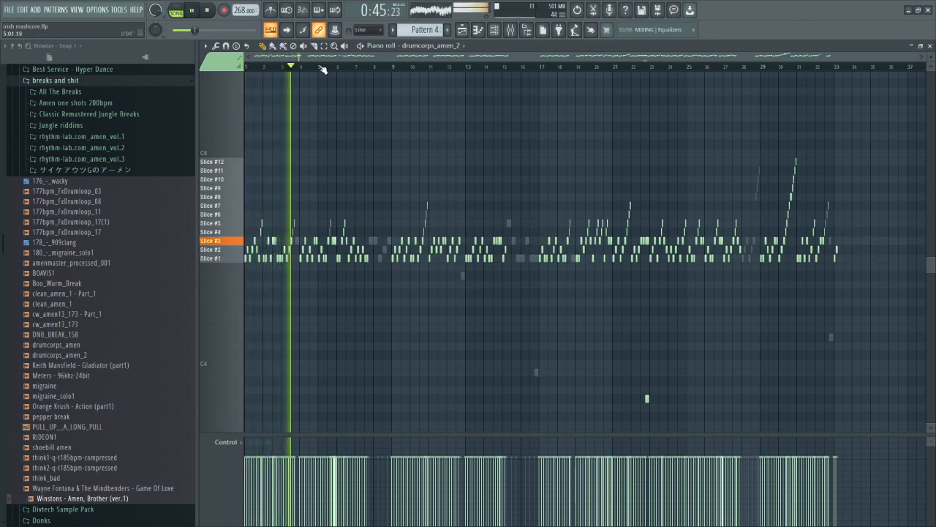
scroll(396, 161, up, 2)
scroll(396, 161, up, 3)
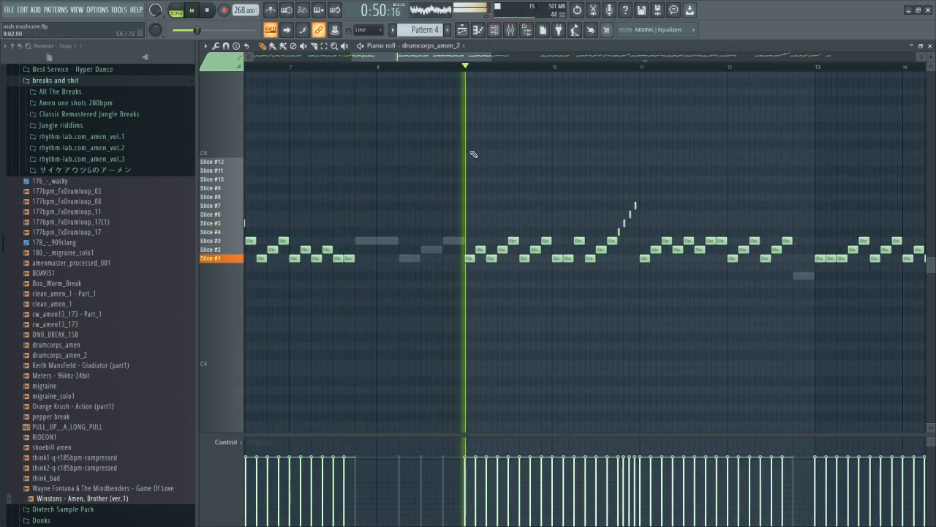
key(space)
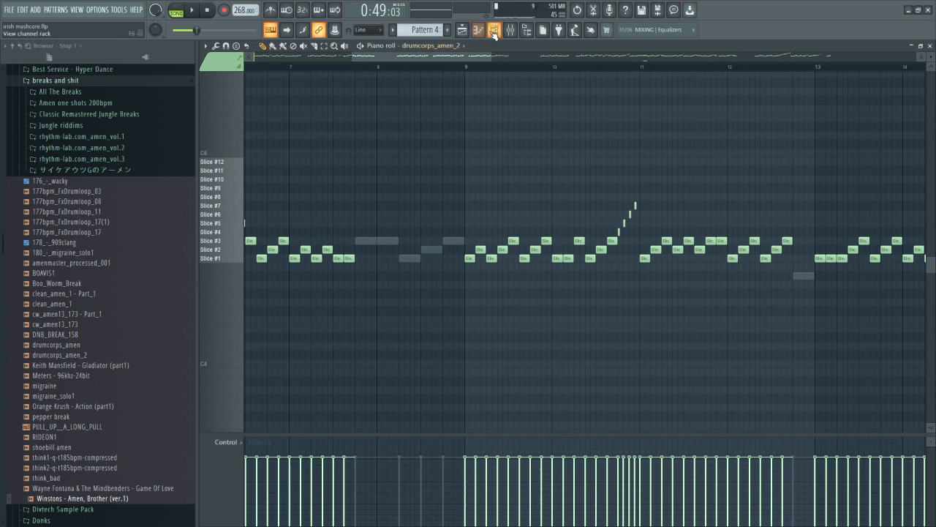
- Open the drumcorps_amen_2 #2 channel's Fruity Slicer from the channel rack and examine its slice stretch length control
click(495, 30)
click(483, 228)
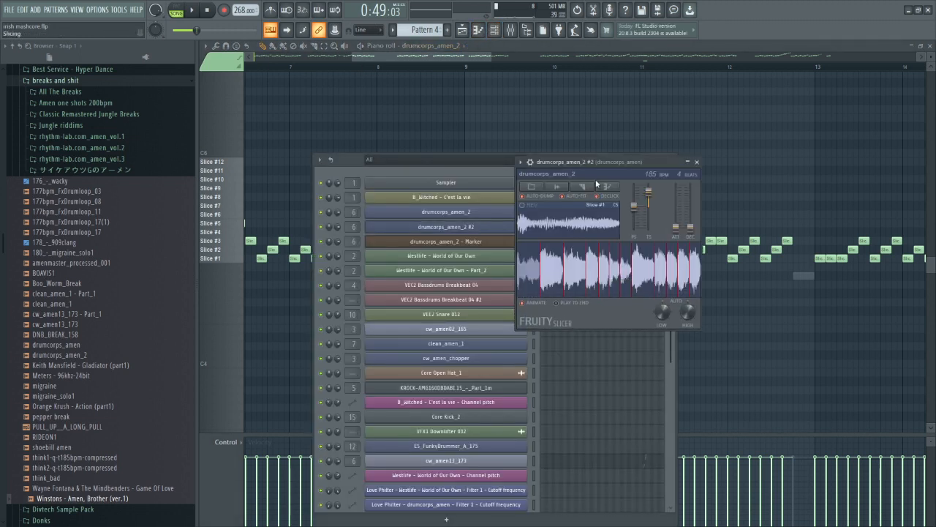
click(469, 213)
click(480, 228)
drag(682, 159, 701, 106)
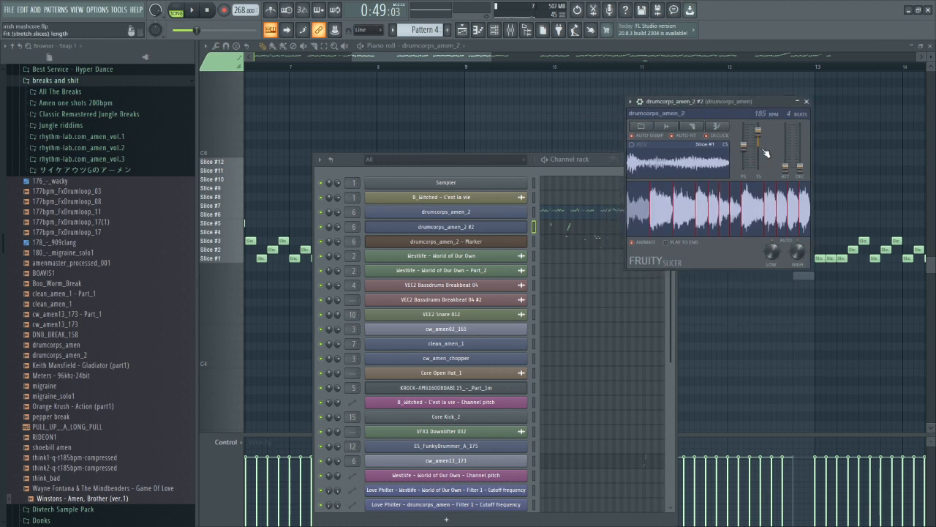
drag(759, 137, 760, 133)
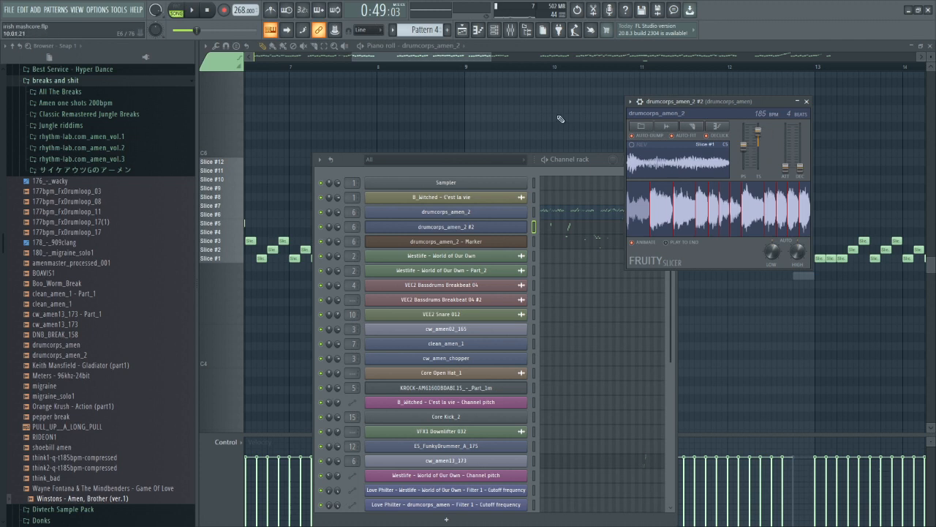
- Return to the playlist and place the playhead at bar 61 over the Pattern 4 clip
click(463, 29)
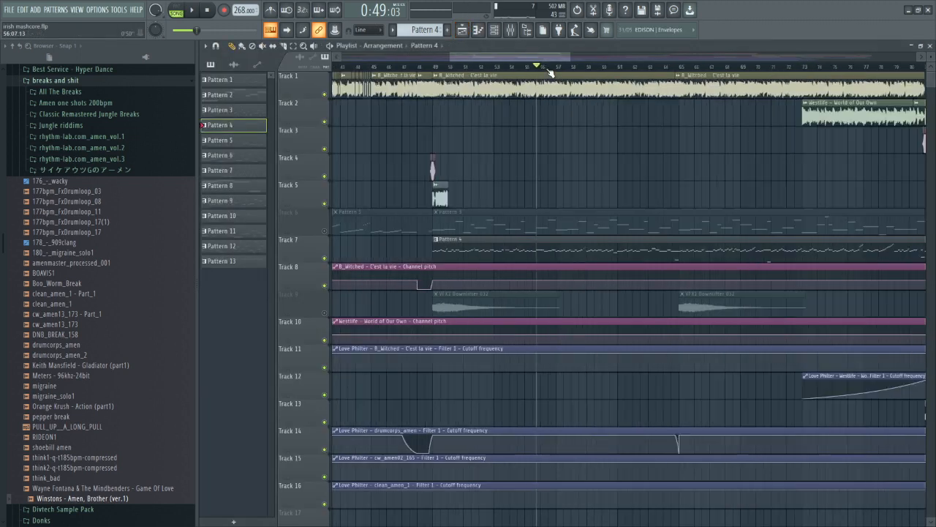
scroll(550, 71, down, 3)
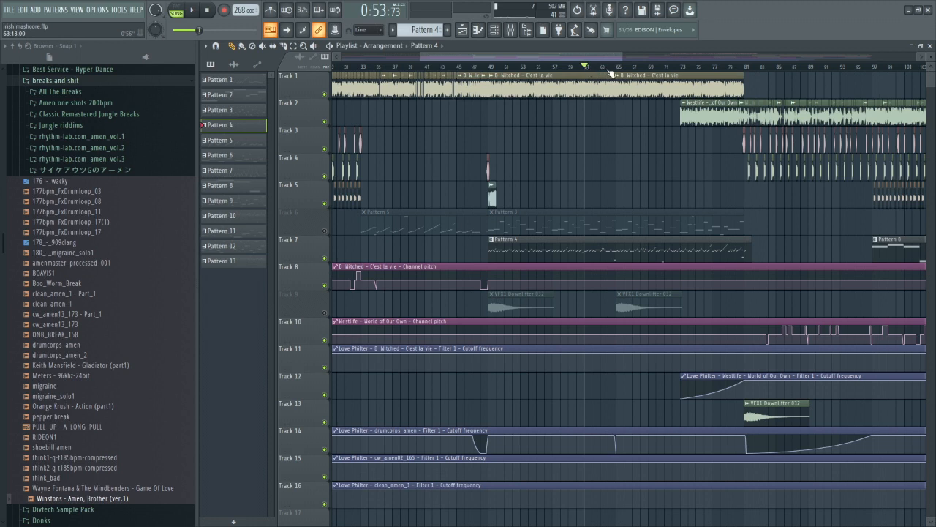
scroll(611, 73, up, 6)
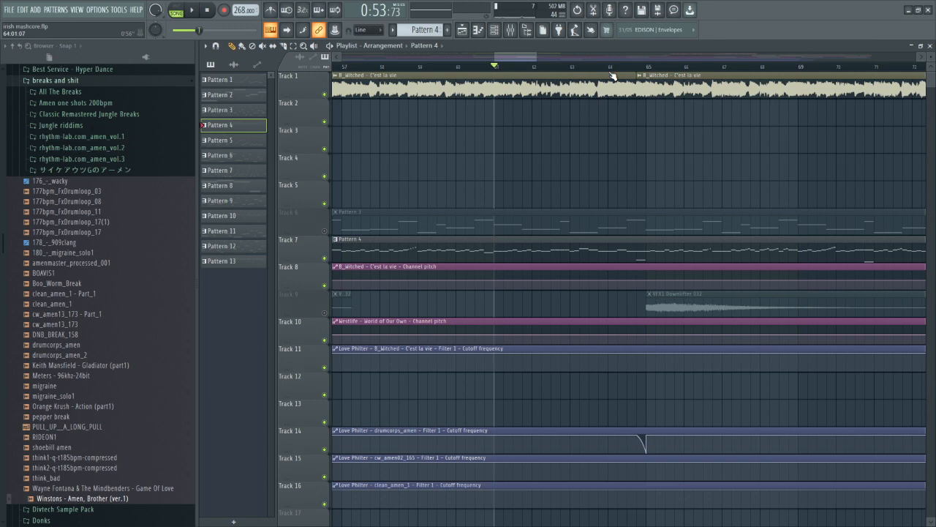
- Examine the drumcorps_amen_2 - Marker channel's Granulizer settings and close all plugin windows
click(495, 29)
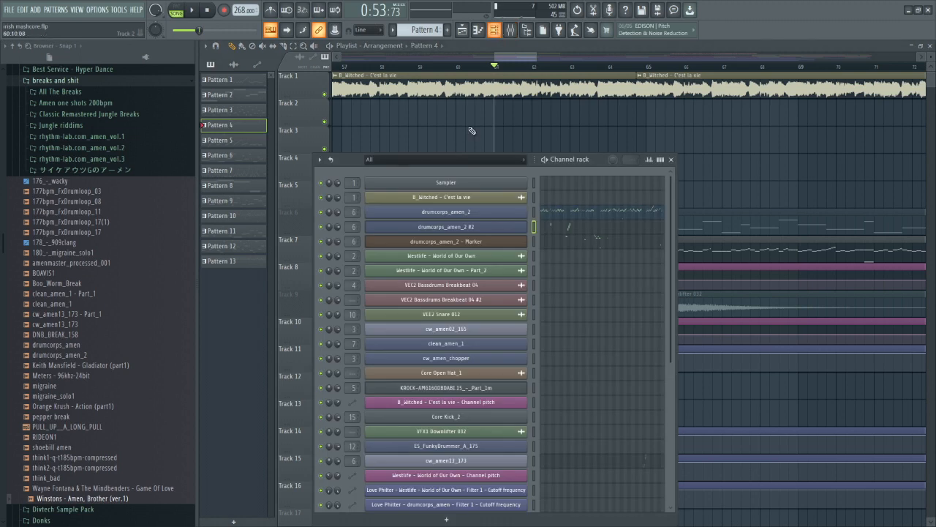
click(468, 241)
drag(400, 181, 765, 111)
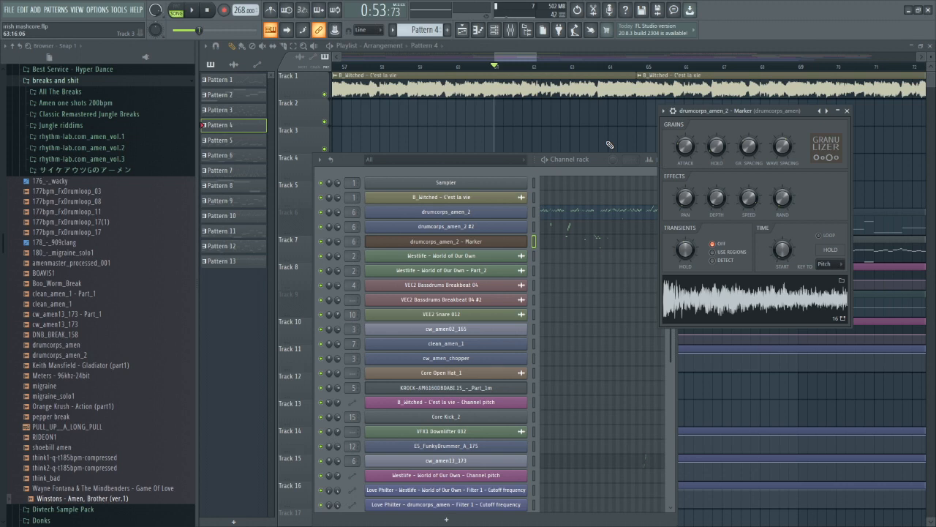
key(q)
key(F12)
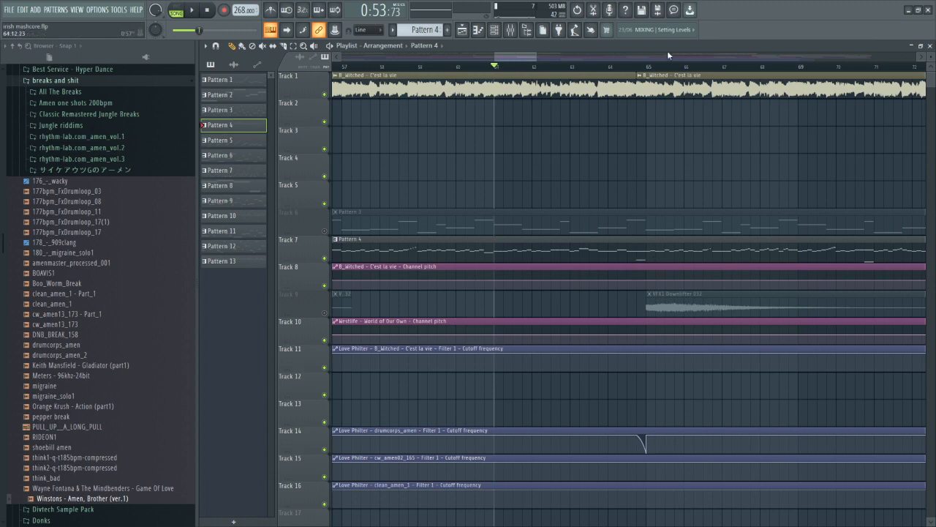
- Place the playhead at bar 63 and play the arrangement to about bar 65
mouse_move(647, 70)
mouse_down()
mouse_move(692, 67)
mouse_move(512, 68)
mouse_up()
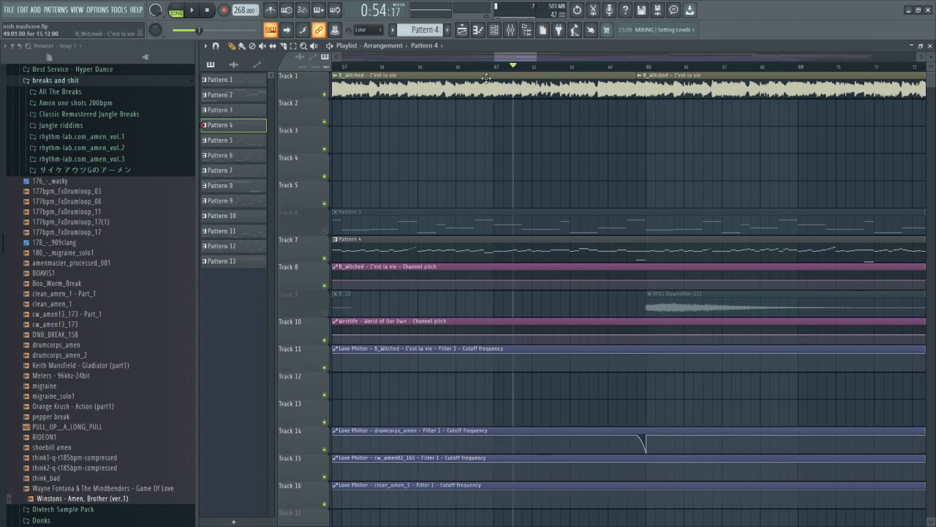
click(496, 67)
click(572, 67)
key(space)
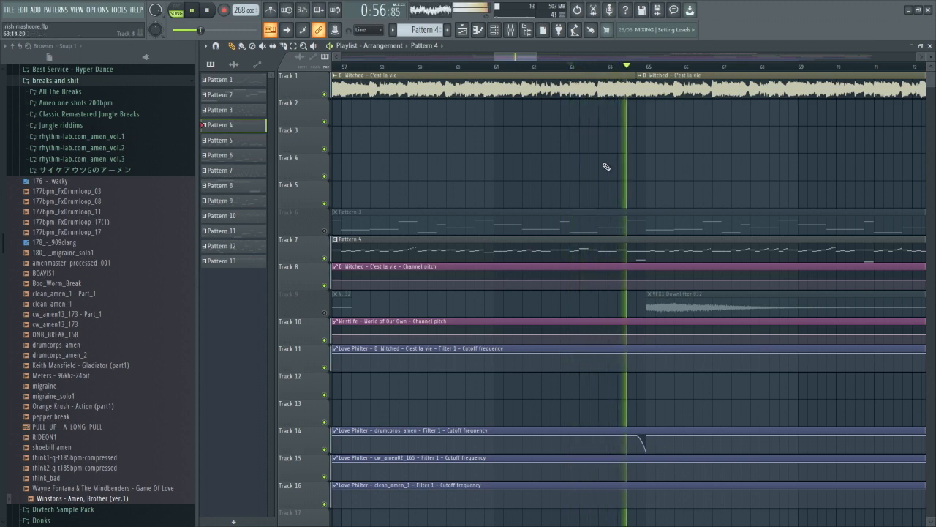
key(space)
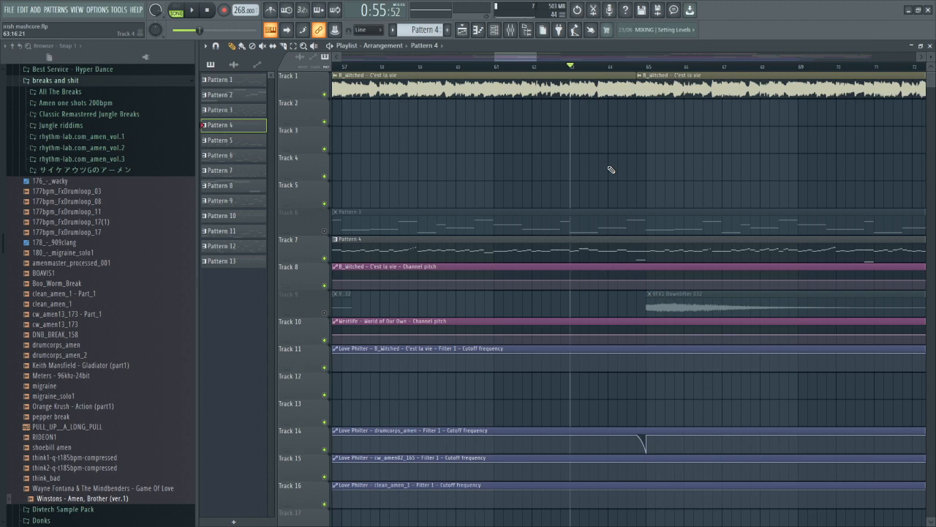
- Recheck the drumcorps_amen_2 - Marker channel in the channel rack and replay the passage from bar 63
click(494, 30)
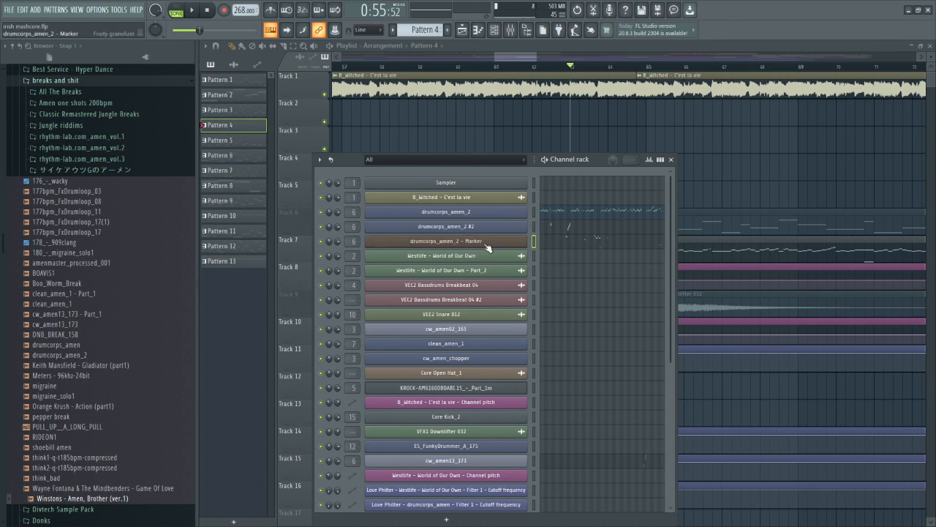
click(488, 247)
click(627, 124)
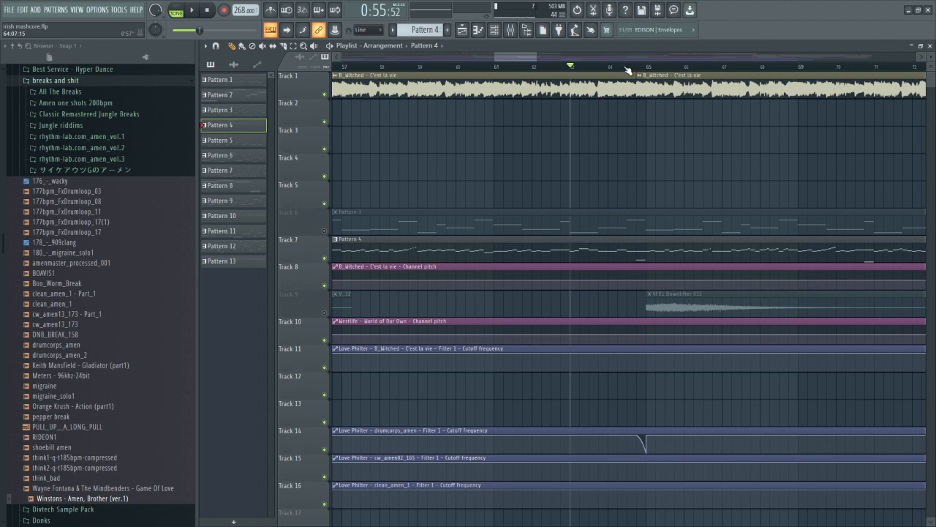
key(space)
key(space)
- Unmute Track 6 and Track 9 in the playlist and place the playhead at bar 33, where Pattern 5 starts
scroll(493, 201, down, 5)
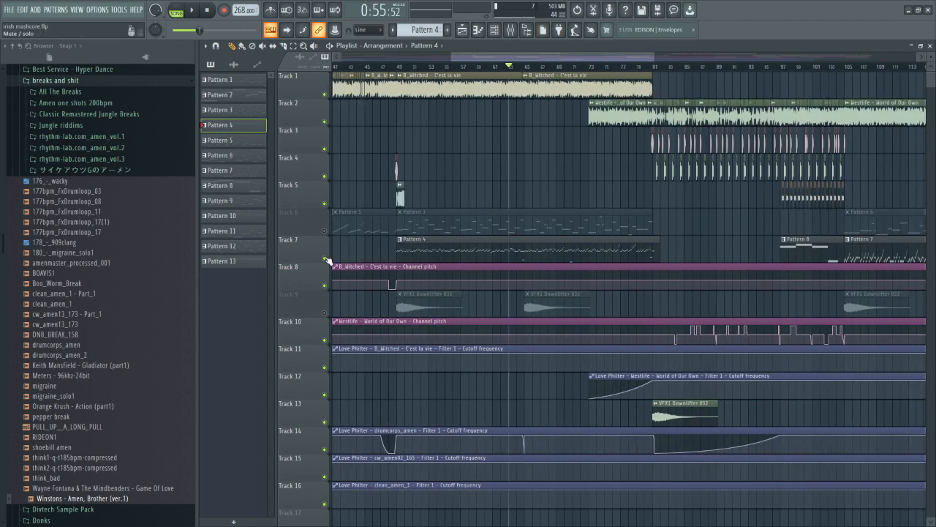
scroll(673, 184, up, 3)
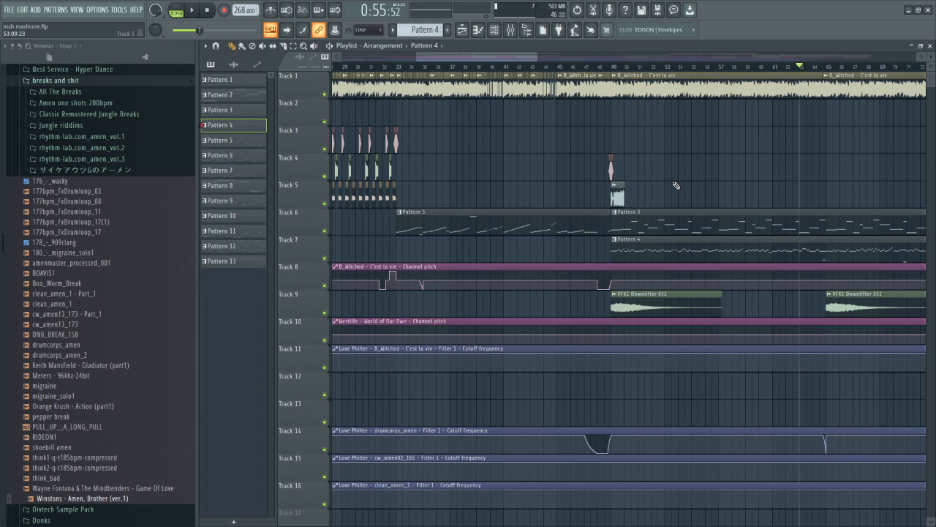
scroll(676, 185, down, 4)
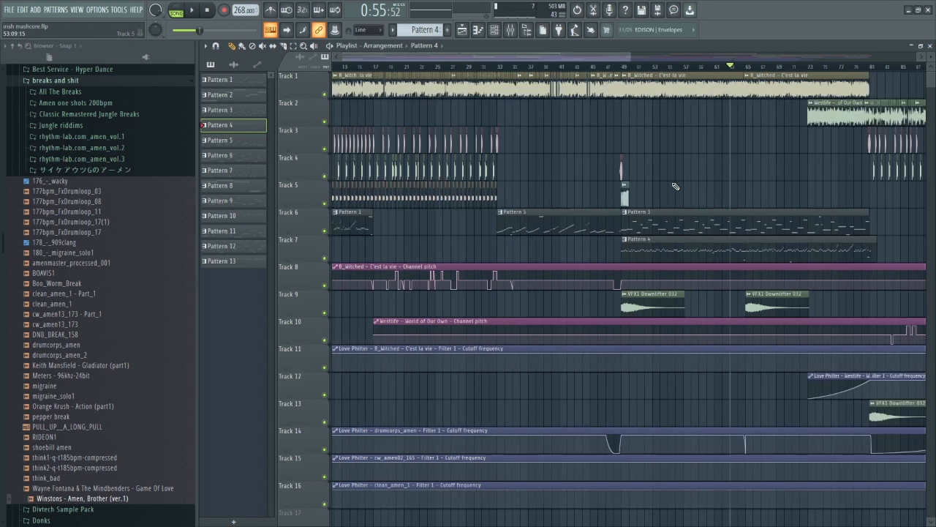
scroll(695, 212, up, 4)
scroll(721, 234, down, 3)
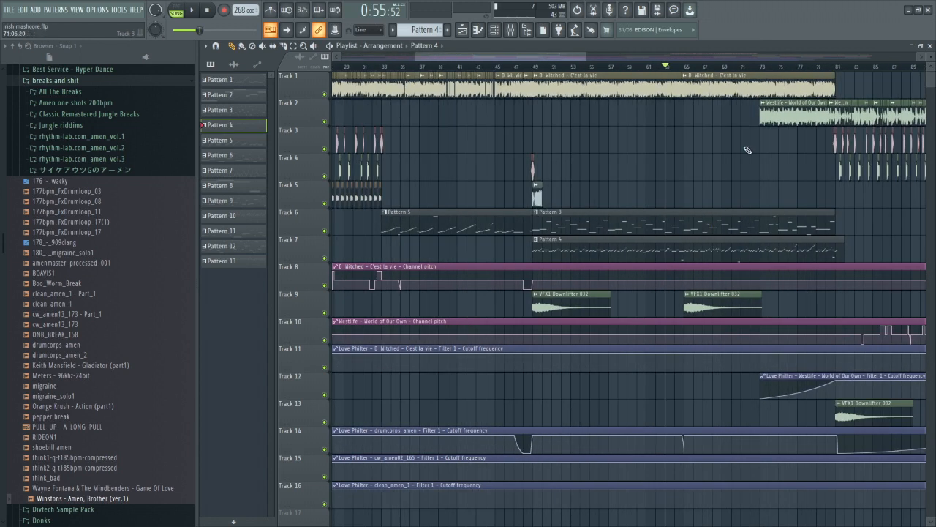
click(385, 67)
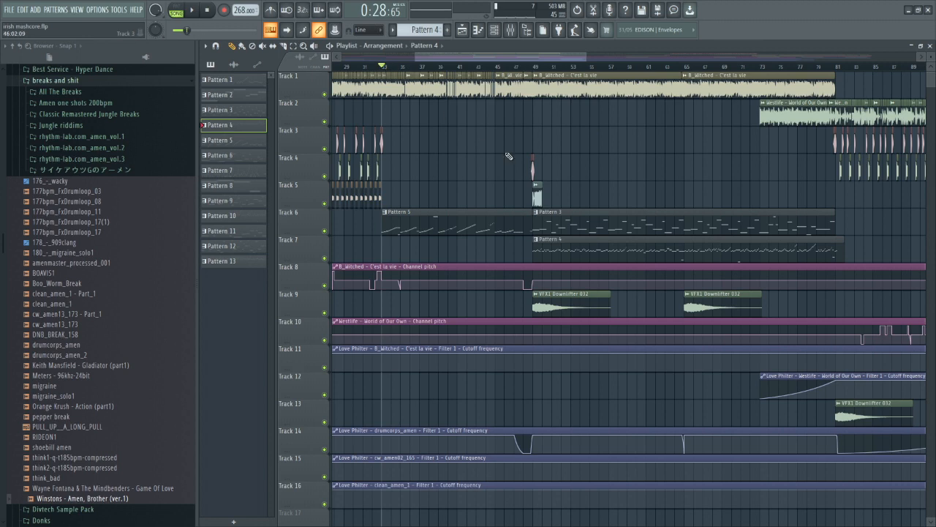
scroll(556, 205, down, 3)
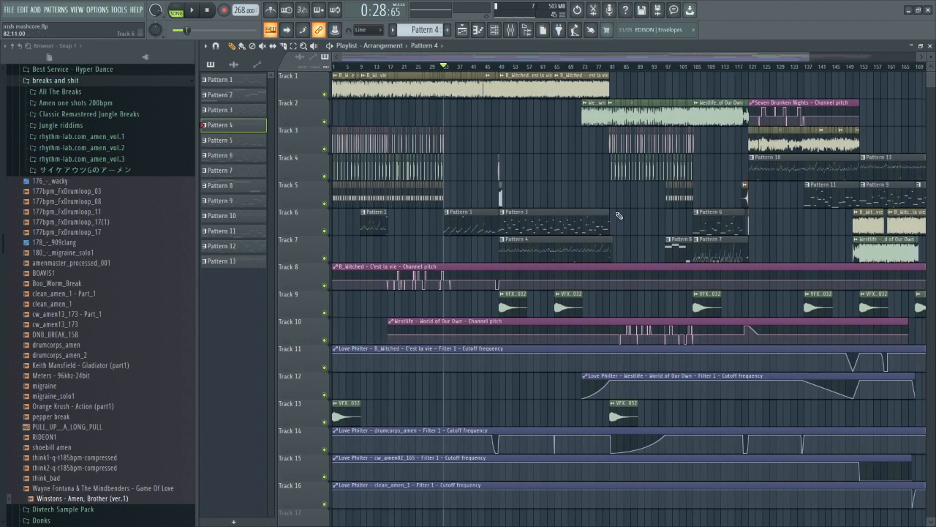
- Open Pattern 4's drumcorps_amen_2 notes in the piano roll and play excerpts from about bars 15 and 27
double_click(577, 249)
scroll(529, 203, down, 5)
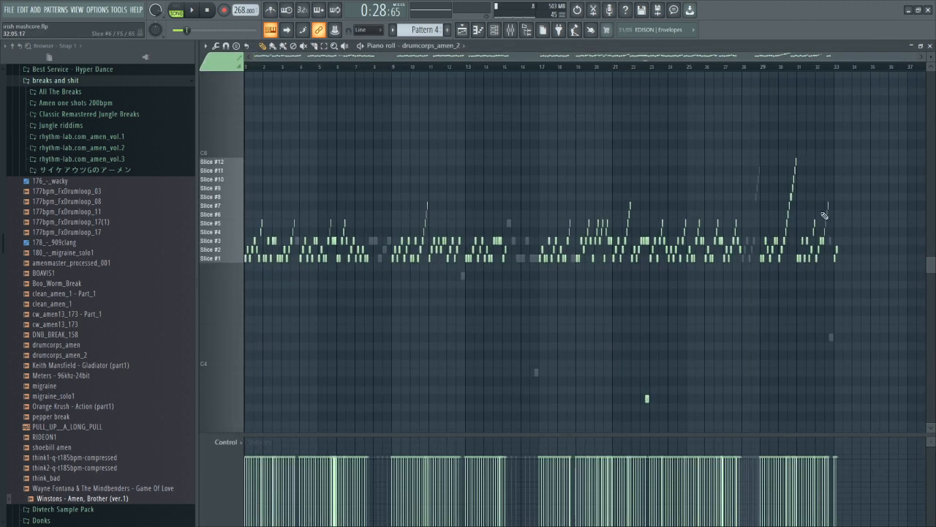
click(286, 68)
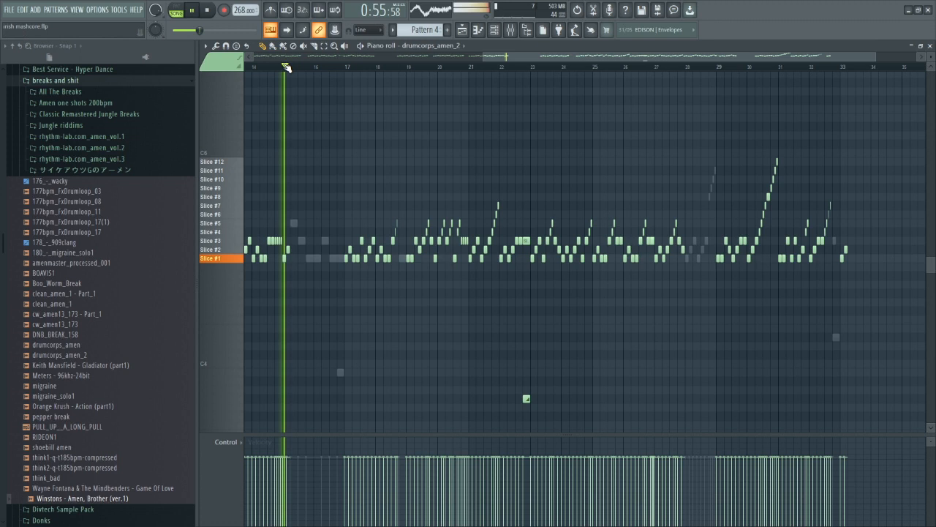
click(657, 67)
scroll(700, 178, up, 5)
key(space)
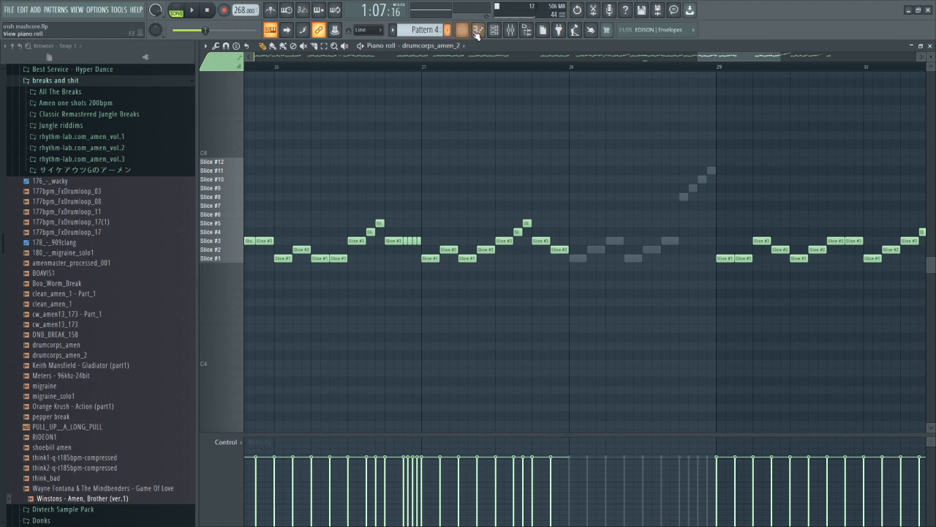
- Show the channel rack, then preview cw_amen10_135 from the WAV folder of rhythm-lab.com_amen_vol.1 in the browser
click(494, 30)
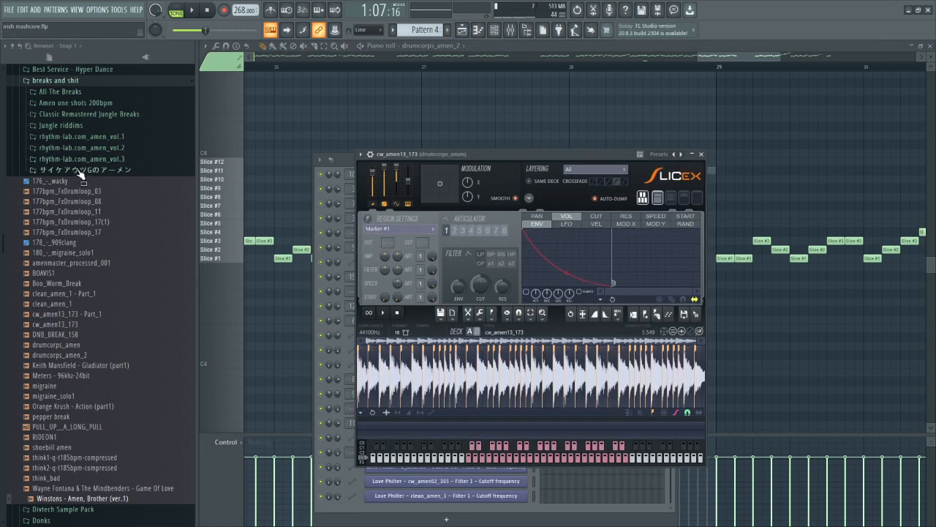
click(76, 137)
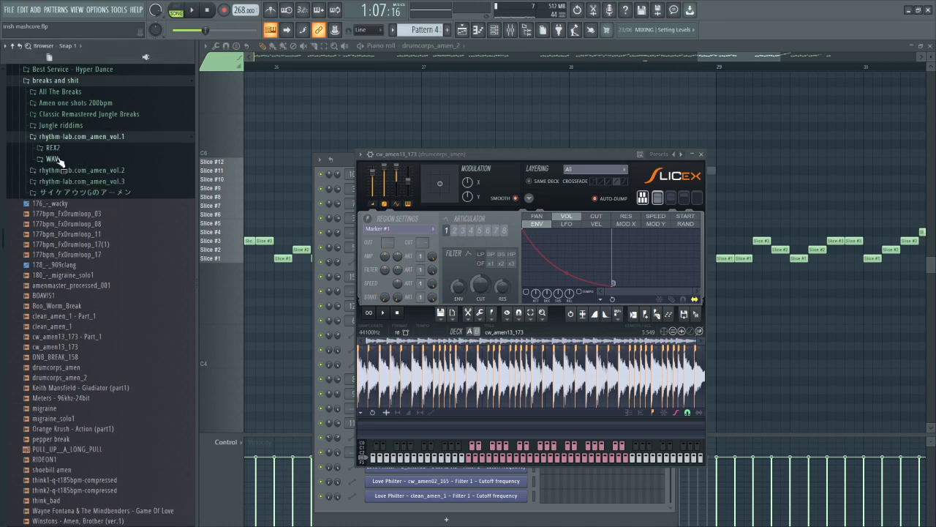
click(52, 159)
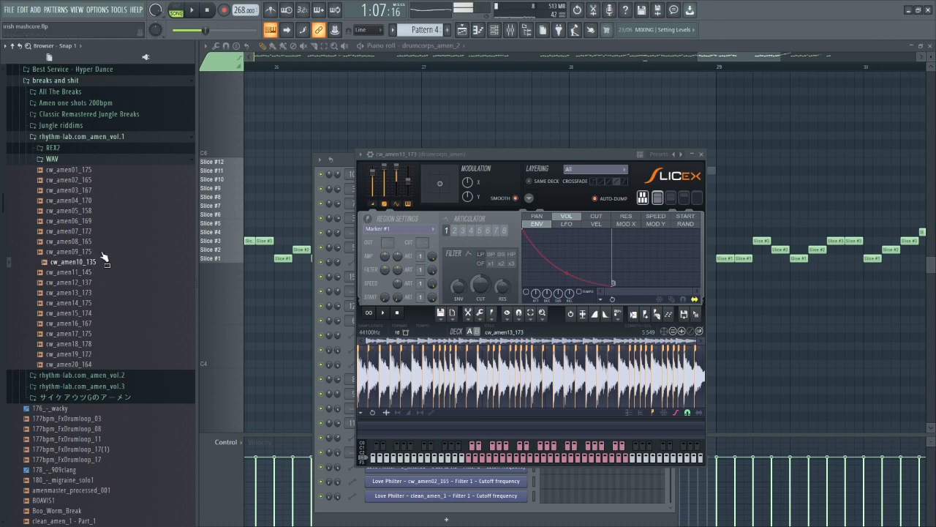
key(s)
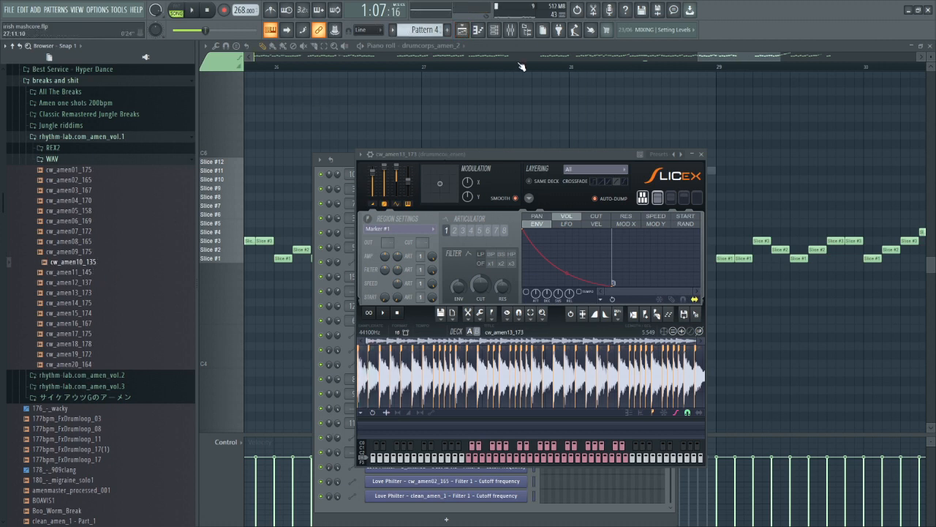
- Return to the playlist and move the playhead to about bar 105 and then bar 113, within Patterns 6 and 7
click(462, 29)
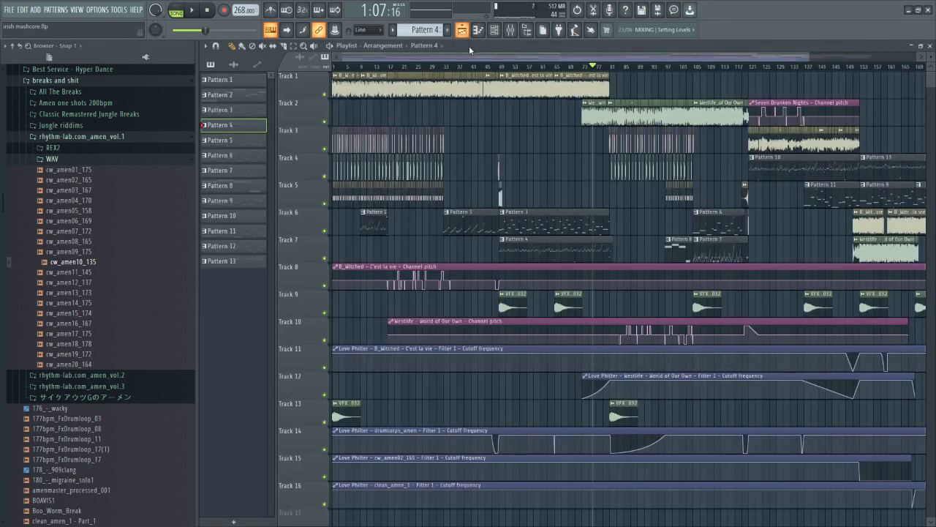
click(699, 68)
scroll(746, 70, up, 5)
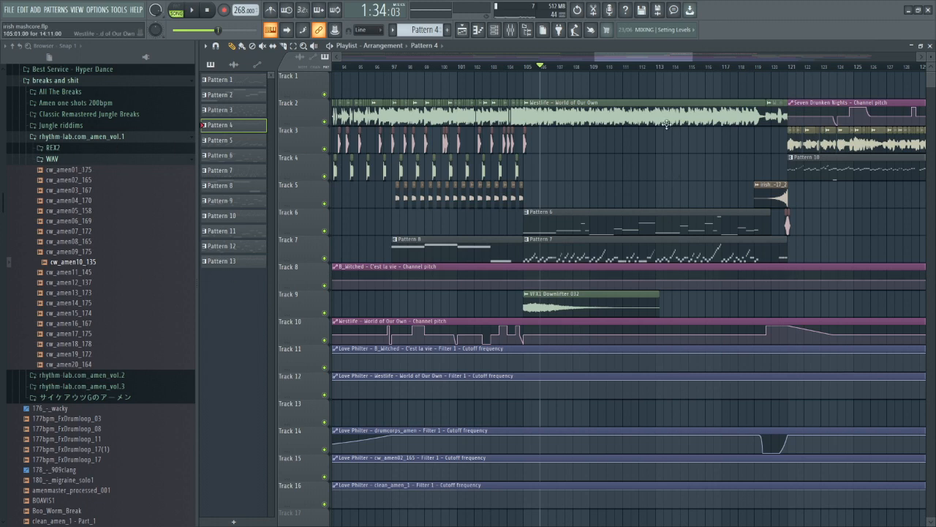
click(657, 67)
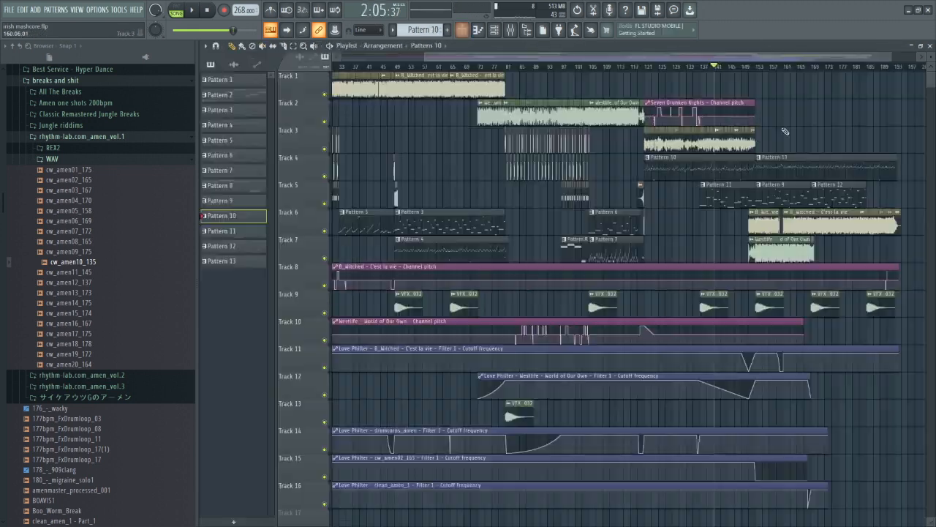
- Open Pattern 10 from the playlist and show its ES_FunkyDrummer_A_175 channel notes in the piano roll
scroll(784, 131, up, 6)
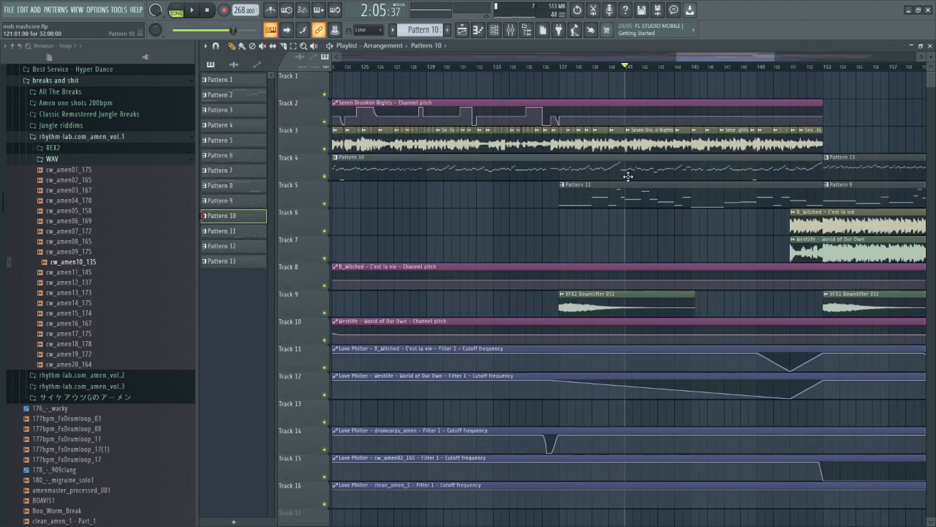
double_click(628, 176)
key(F6)
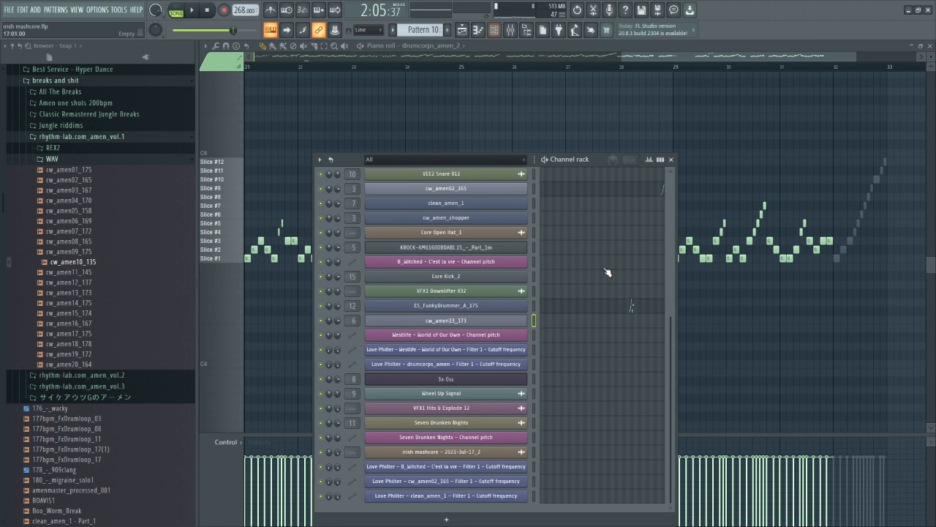
click(629, 306)
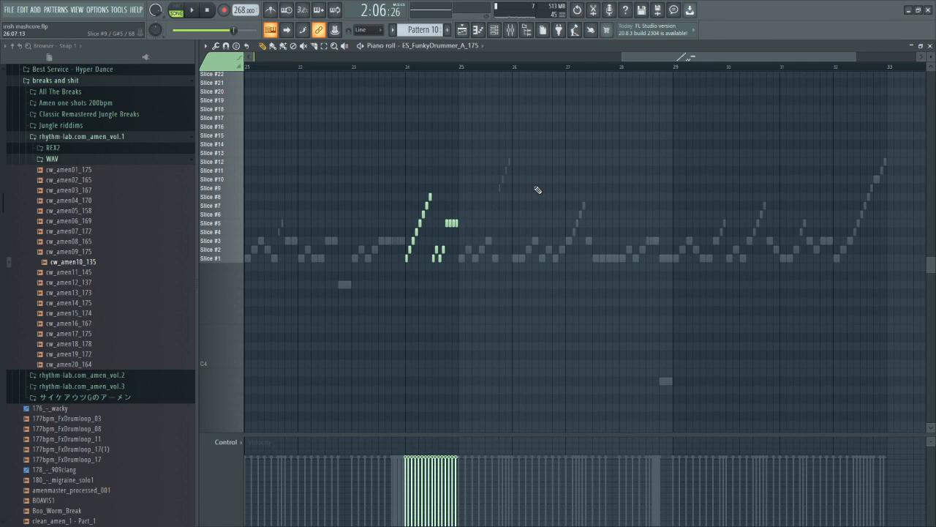
- Play through the ES_FunkyDrummer_A_175 fill at bar 24 and examine its slice notes up close
key(space)
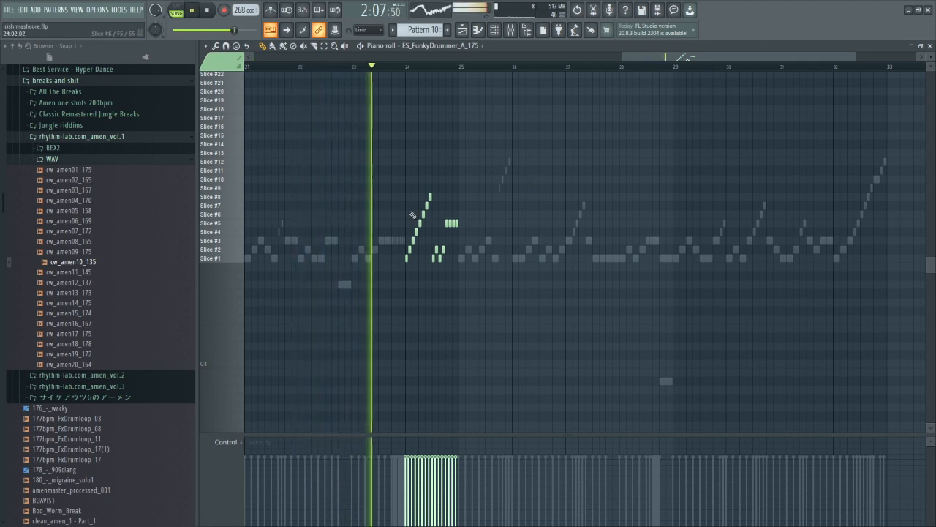
scroll(418, 207, up, 5)
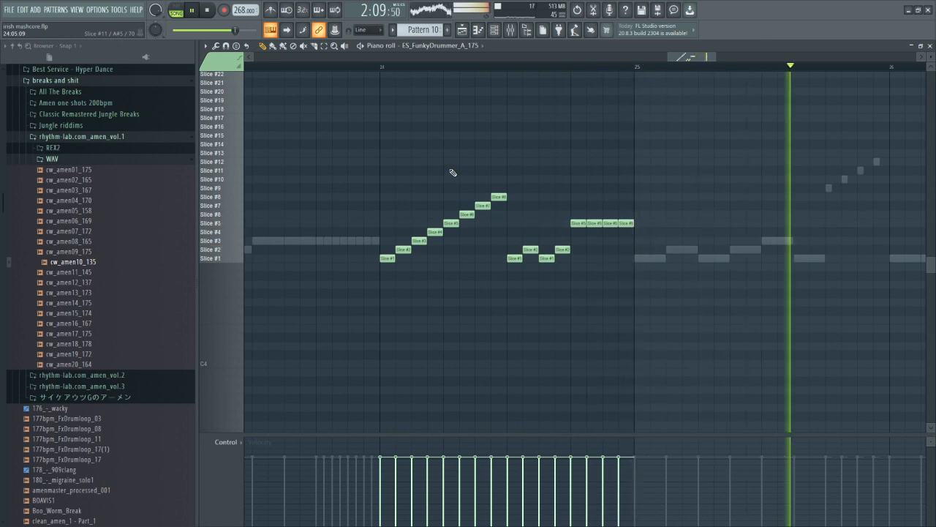
scroll(453, 172, down, 5)
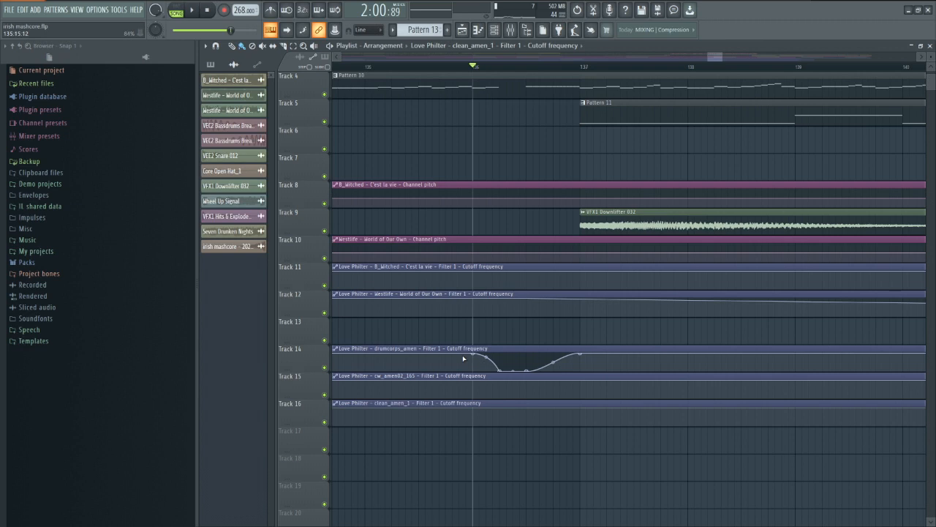
- Solo Track 4 and unmute Track 14, which holds the drumcorps_amen filter cutoff automation
drag(393, 340, 398, 278)
ctrl+click(423, 332)
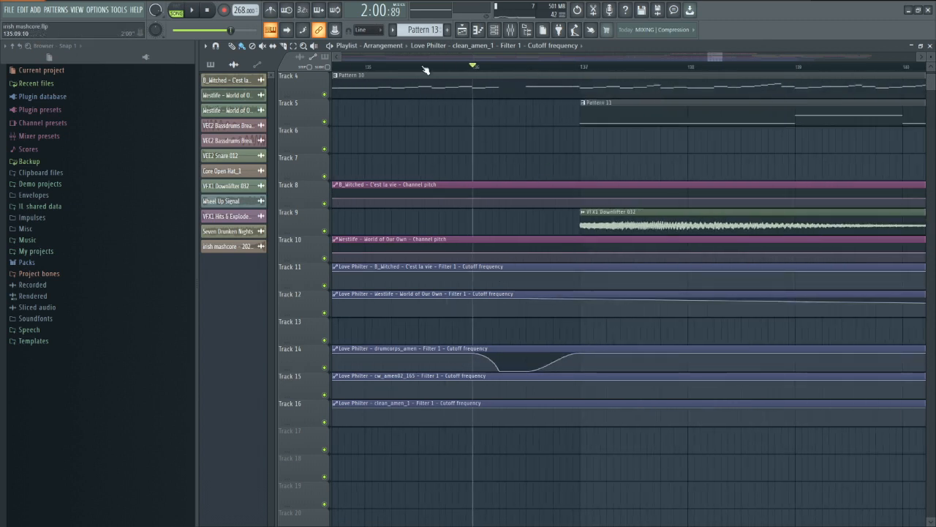
right_click(324, 94)
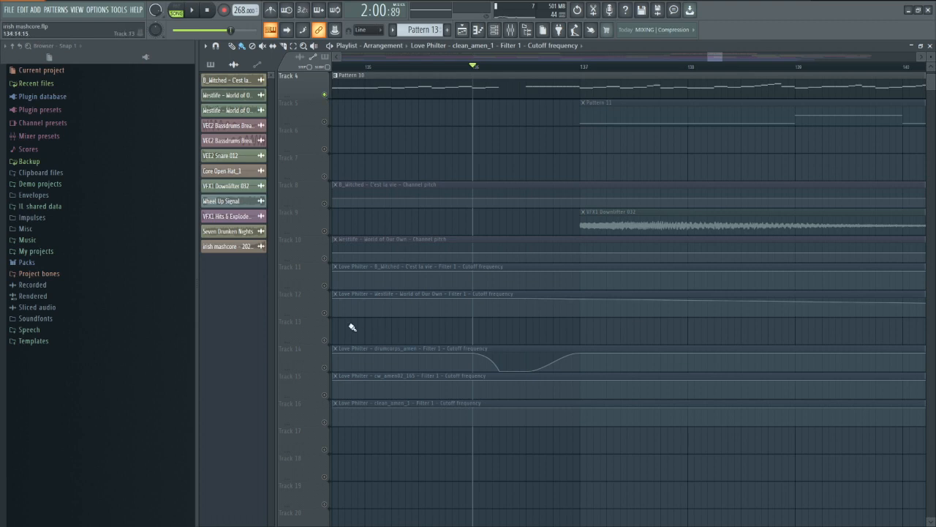
click(325, 367)
- Play the soloed break through the Track 14 filter dip, restarting from about the middle of bar 135
key(space)
key(space)
click(432, 66)
key(space)
key(space)
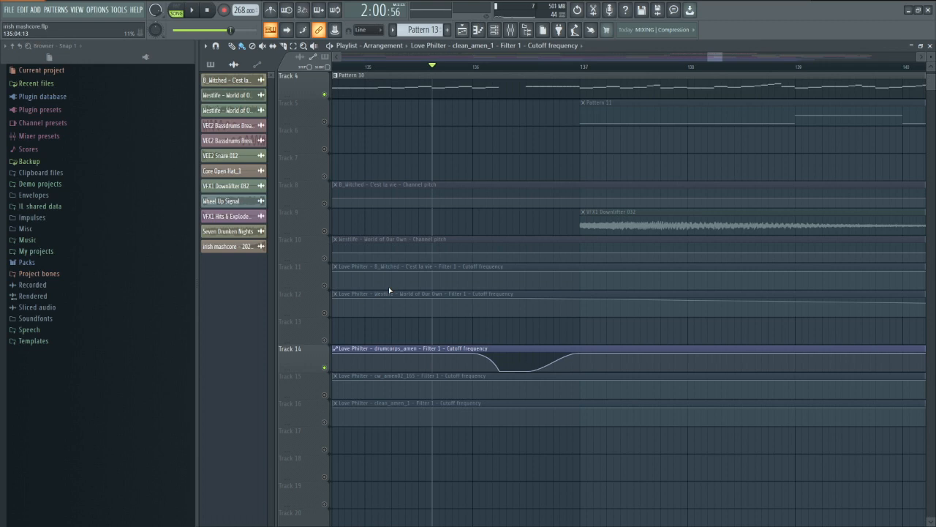
- Examine the Track 14 cutoff automation across the arrangement and place the playhead about halfway through bar 136 to replay the dip
scroll(606, 302, down, 8)
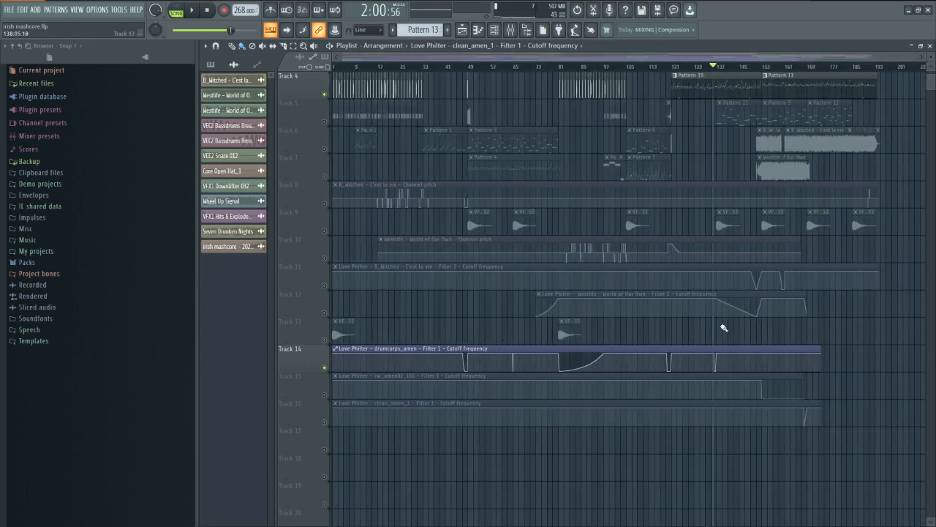
scroll(727, 328, up, 8)
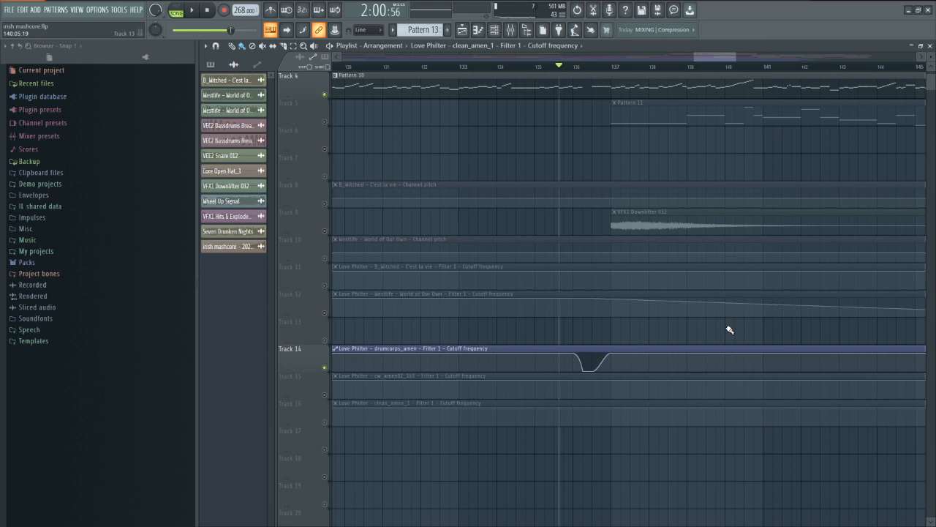
click(594, 67)
key(space)
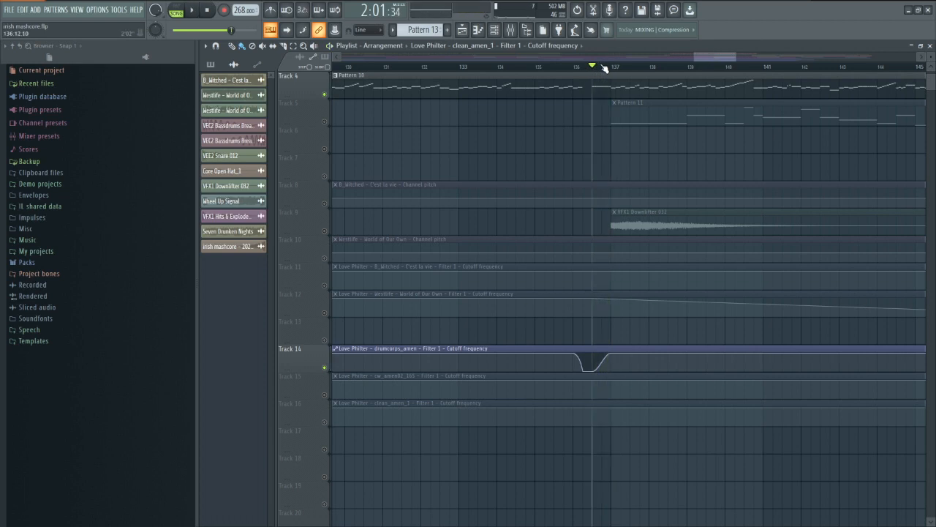
- Turn off soloing so all playlist tracks are active and recheck the filter cutoff dip on Track 14
right_click(325, 369)
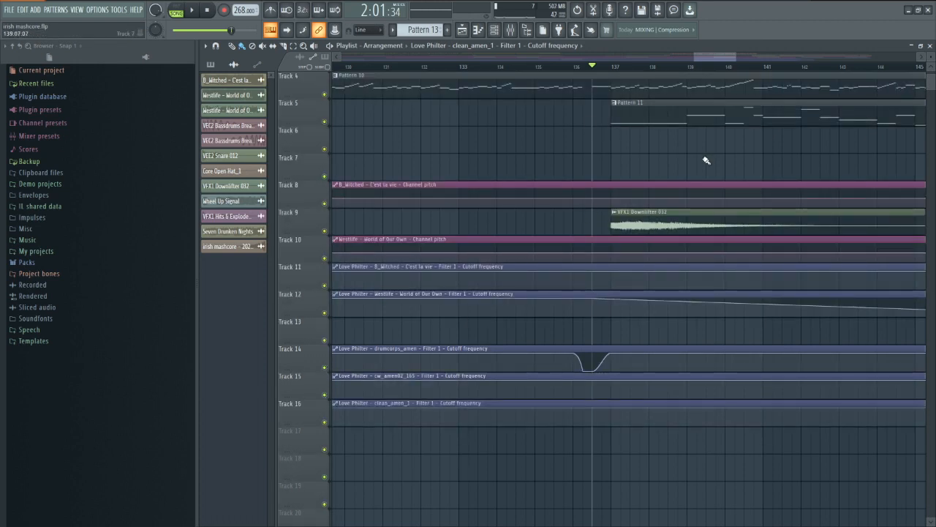
scroll(743, 156, down, 10)
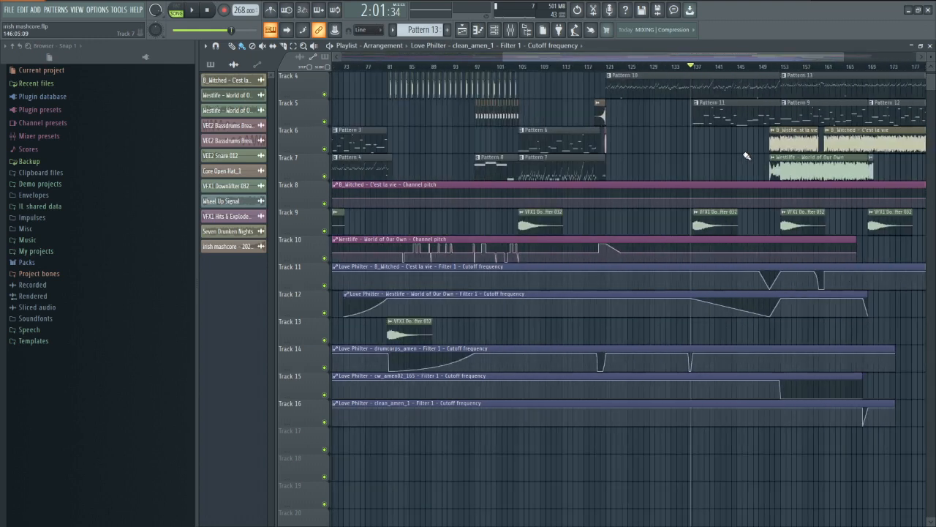
scroll(754, 321, up, 10)
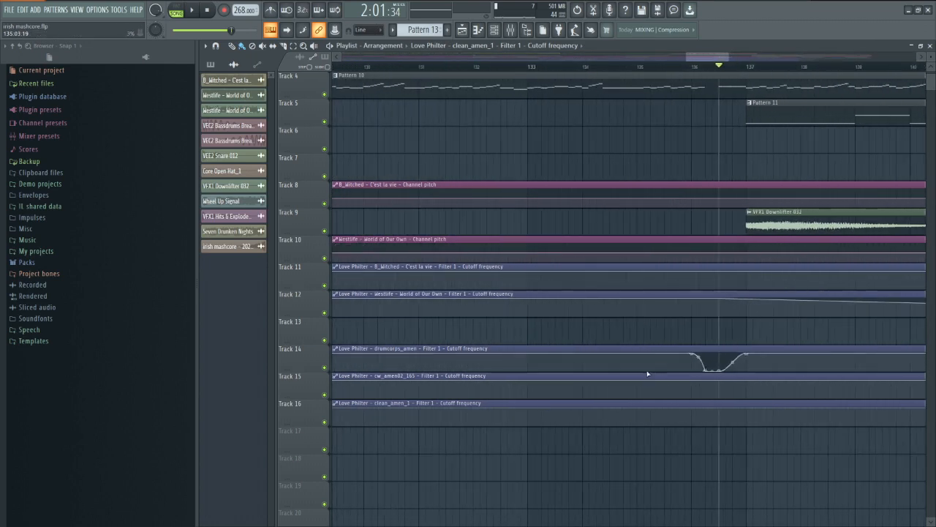
scroll(711, 362, up, 1)
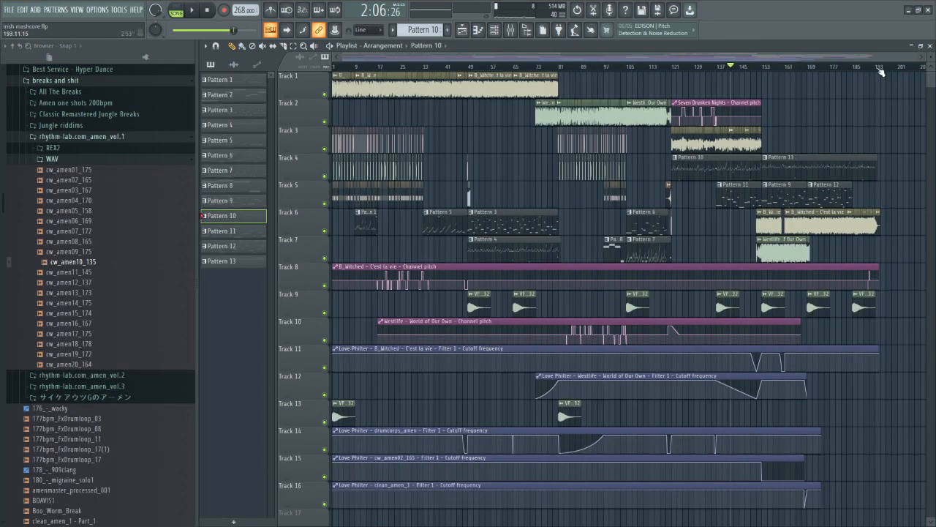
- Look over the end of the arrangement and open Pattern 13's drumcorps_amen_2 notes in the piano roll
scroll(881, 71, up, 5)
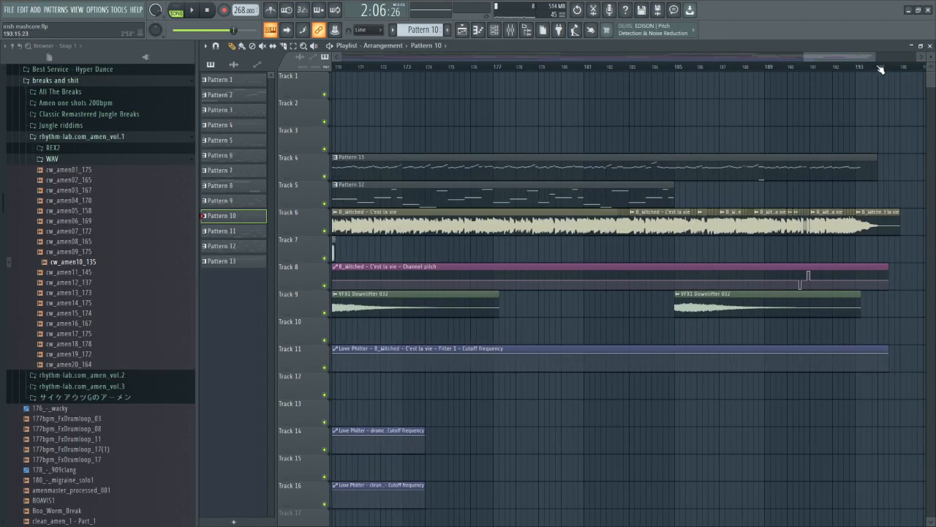
scroll(881, 71, down, 5)
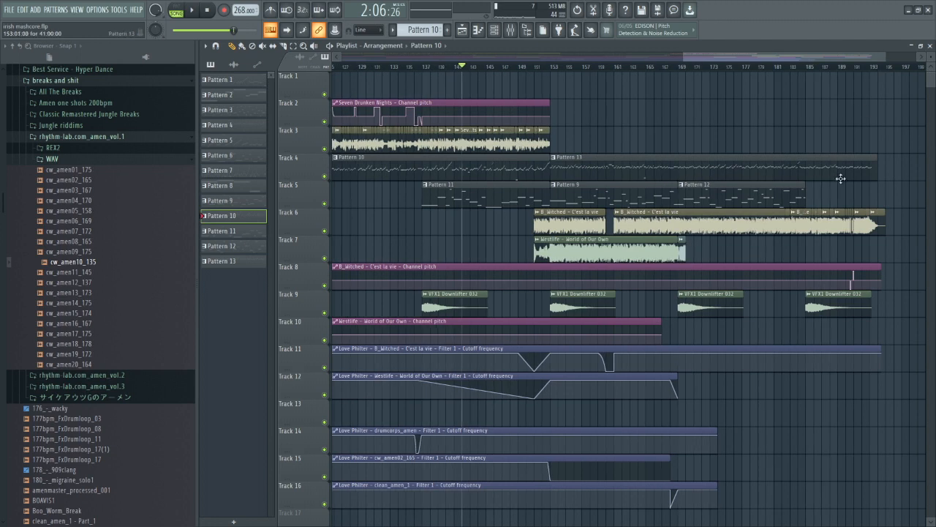
double_click(841, 176)
scroll(532, 75, down, 5)
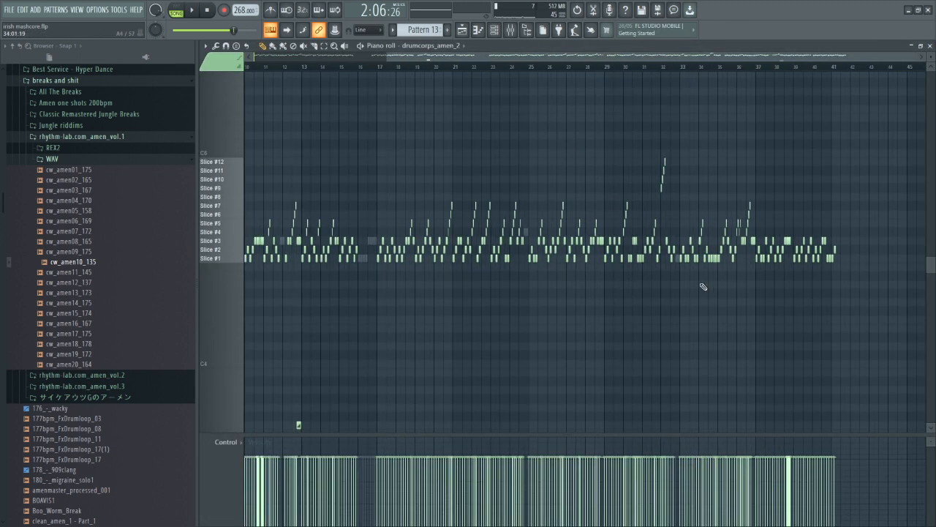
- Try the Chopper on the Slice #1 note in bar 22 of Pattern 13 and dismiss its dialog
scroll(464, 324, up, 7)
click(429, 258)
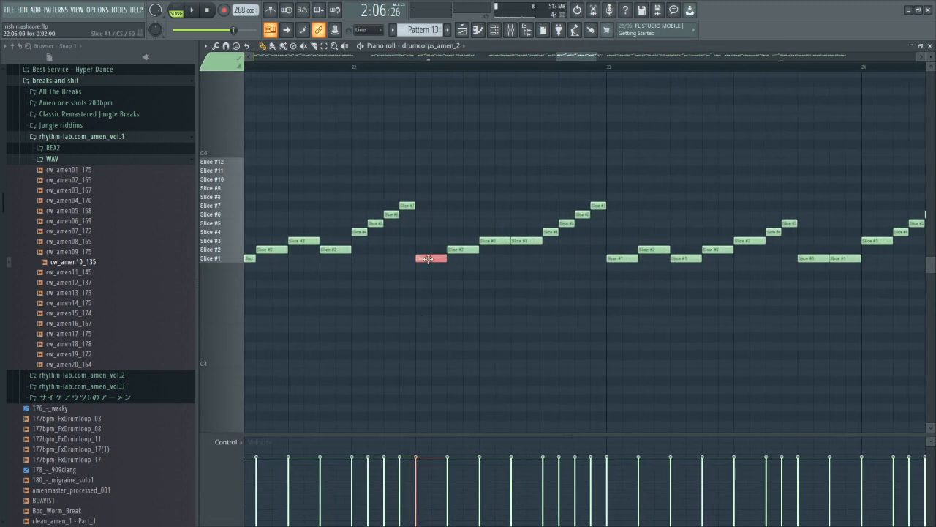
key(alt+u)
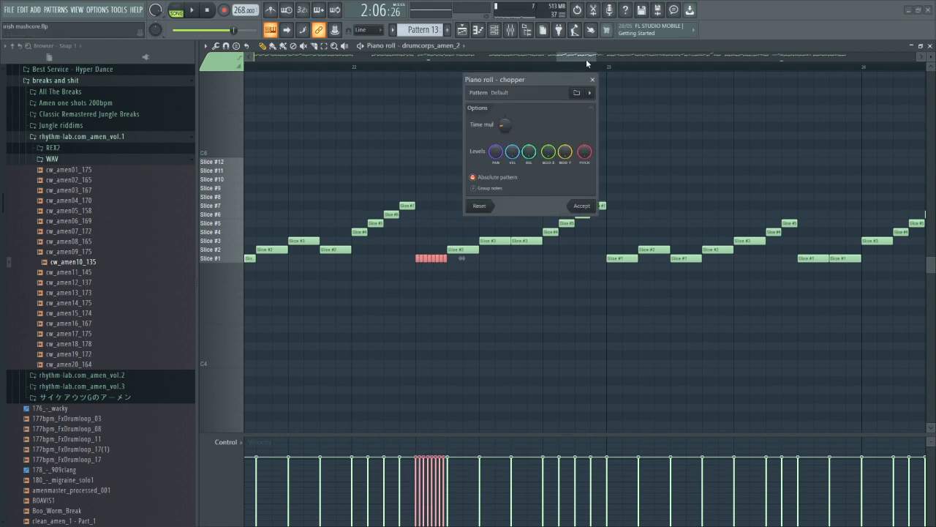
key(alt+Tab)
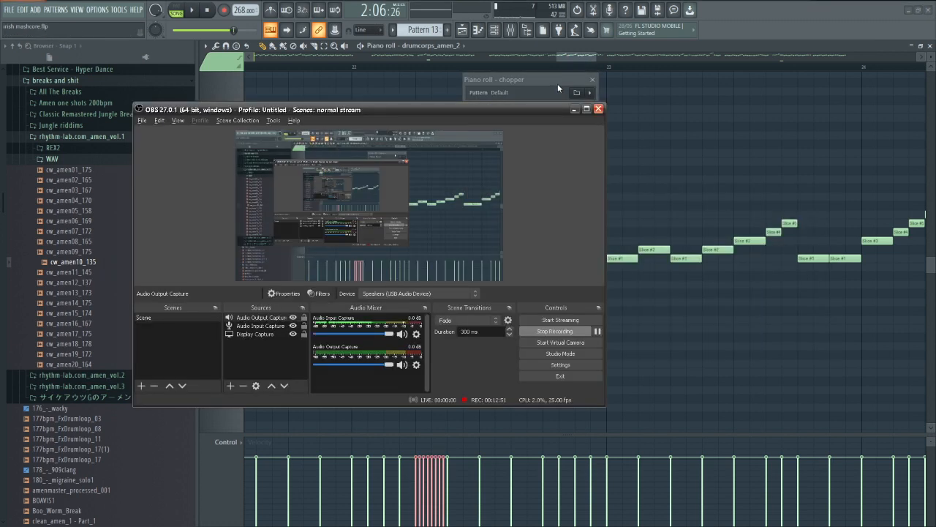
key(alt+Tab)
drag(519, 80, 545, 91)
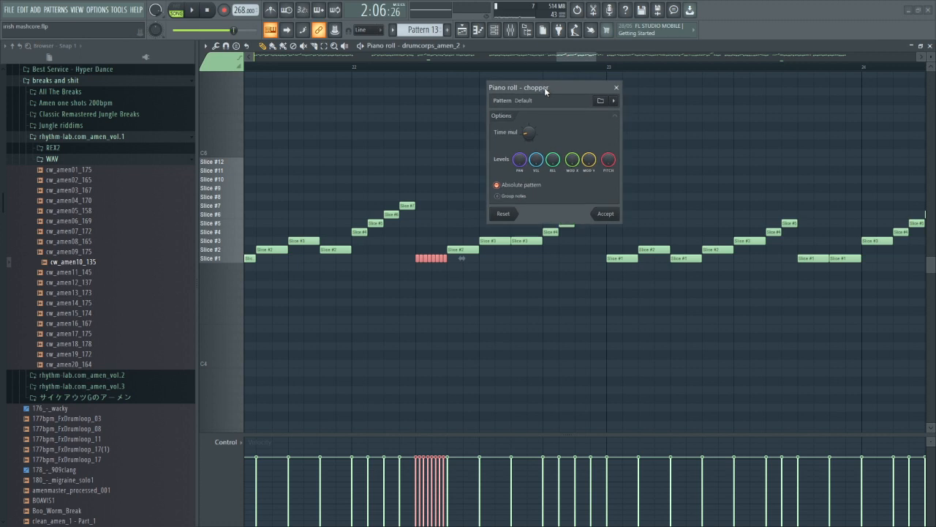
click(616, 85)
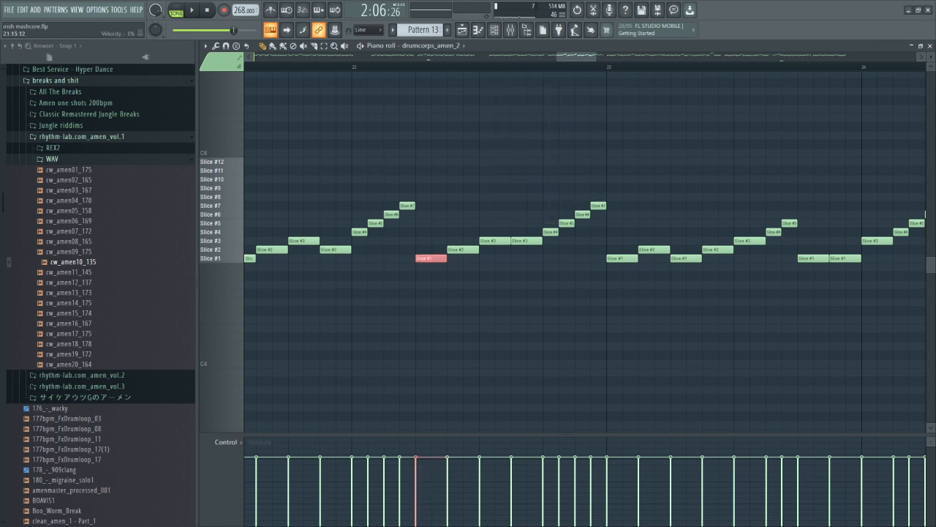
- Switch the piano roll's control lane to note fine pitch and examine the pitch changes across Pattern 13
click(231, 443)
click(240, 507)
scroll(475, 506, down, 5)
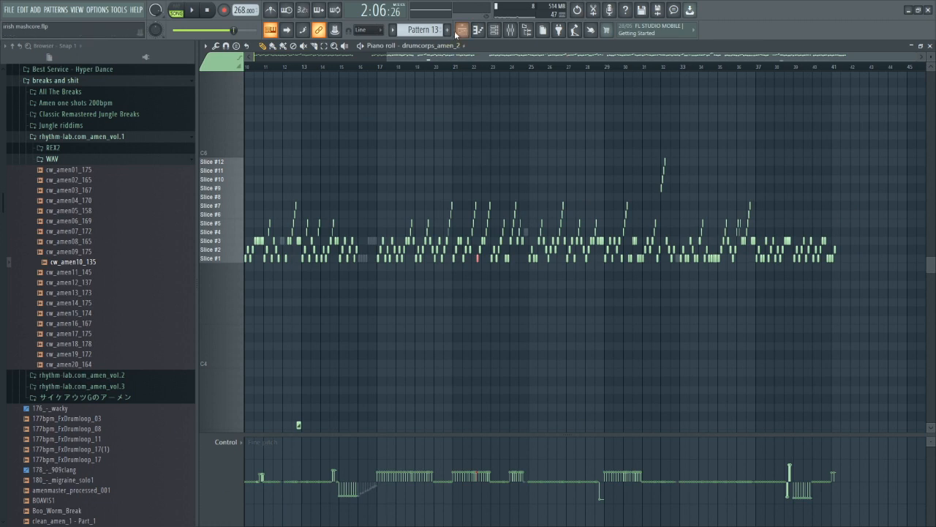
- Reopen Pattern 13's drumcorps_amen_2 notes from the playlist and look over the closing bars and the low note in bar 36
click(465, 31)
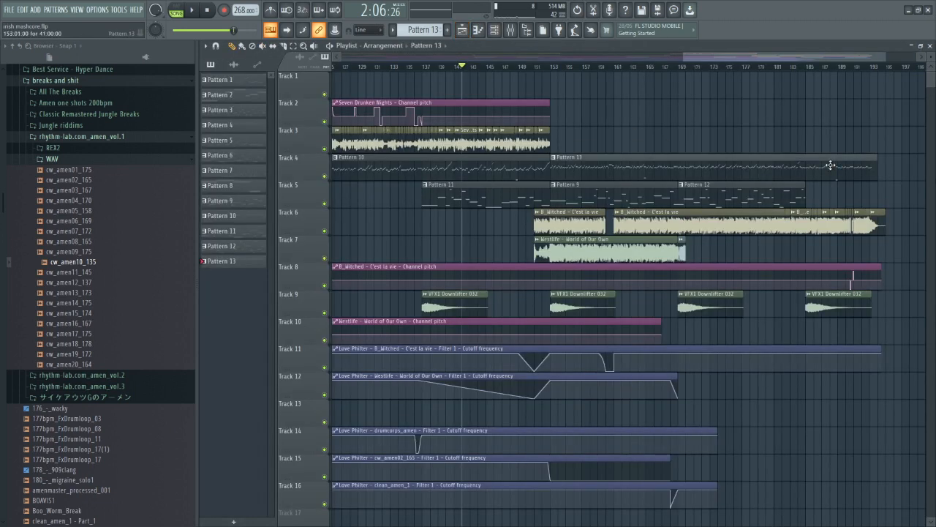
double_click(830, 165)
scroll(280, 355, left, 5)
scroll(855, 307, up, 5)
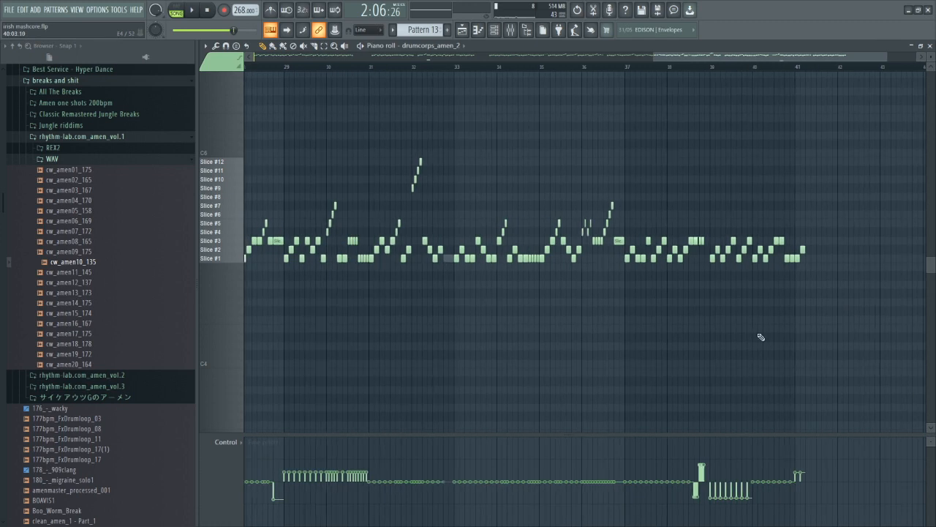
scroll(604, 358, down, 4)
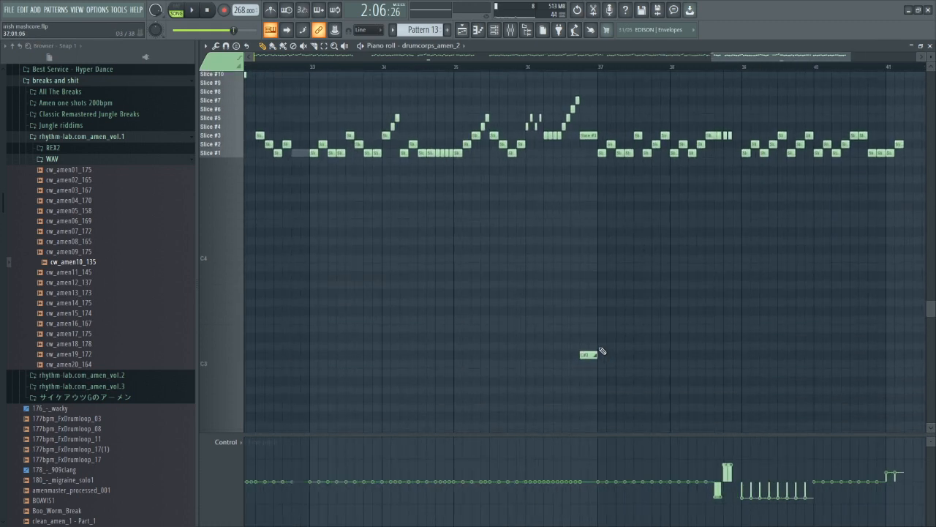
- Audition the end of Pattern 13 from the low note in bar 36 and return to the playlist
click(585, 71)
key(space)
key(space)
scroll(589, 197, up, 4)
key(space)
key(space)
key(space)
key(space)
key(F5)
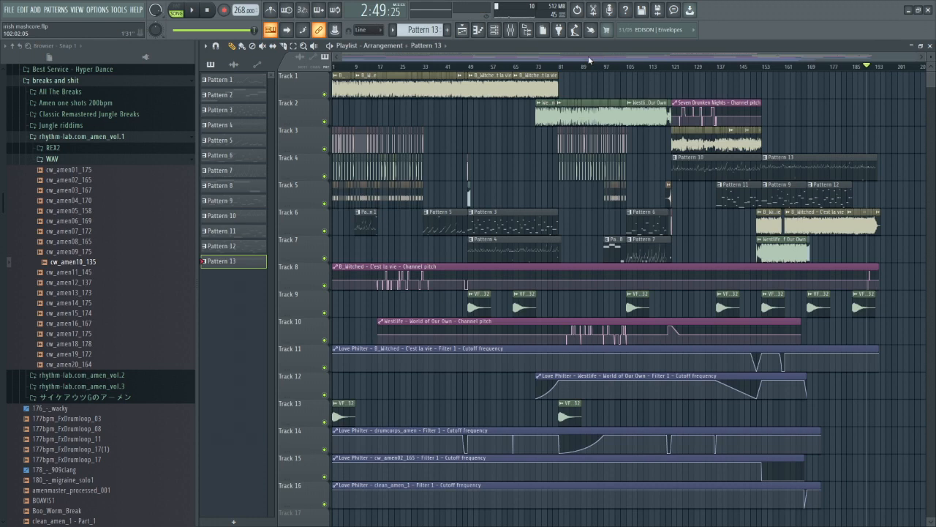
- Solo Track 1 and the channel pitch automation on Track 8, and play the chopped C'est la vie audio from bar 17
click(407, 68)
scroll(475, 69, up, 8)
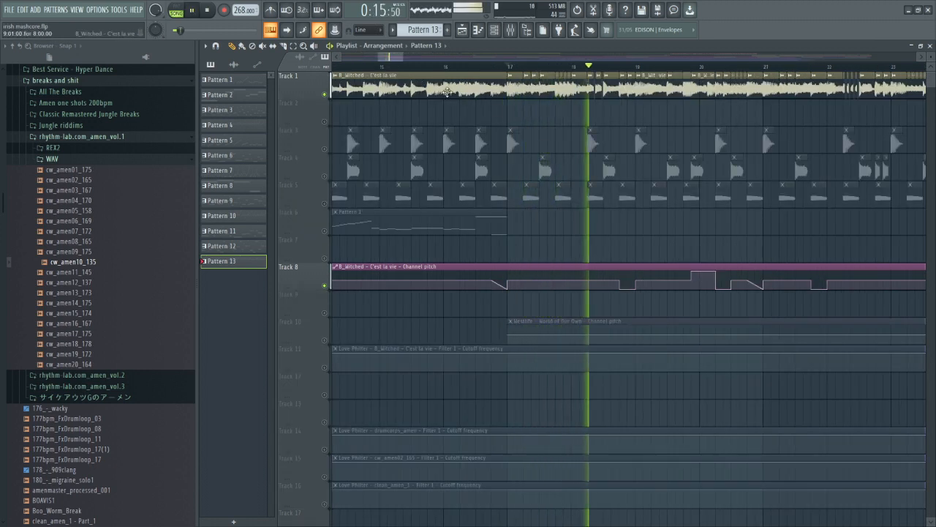
scroll(642, 139, down, 3)
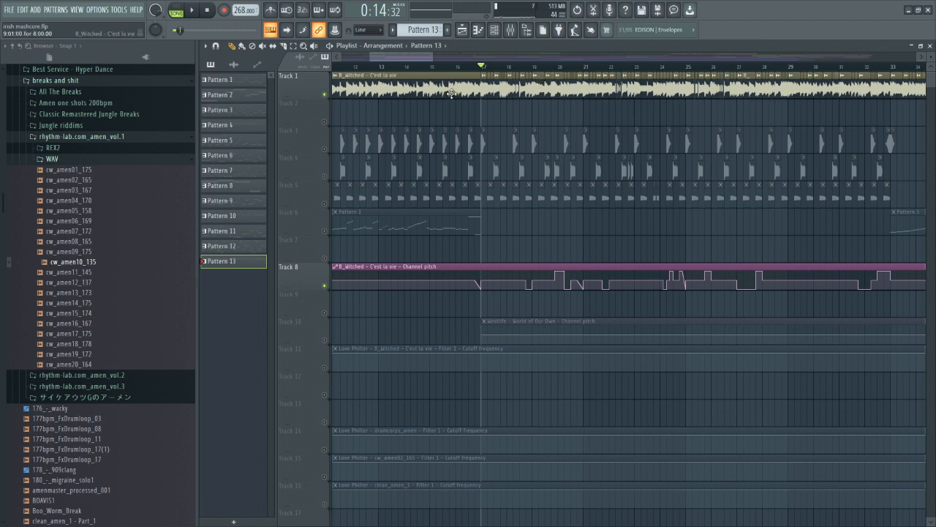
- Examine the C'est la vie slices on Track 1 together with the channel pitch changes on Track 8
scroll(496, 91, up, 4)
scroll(496, 92, down, 3)
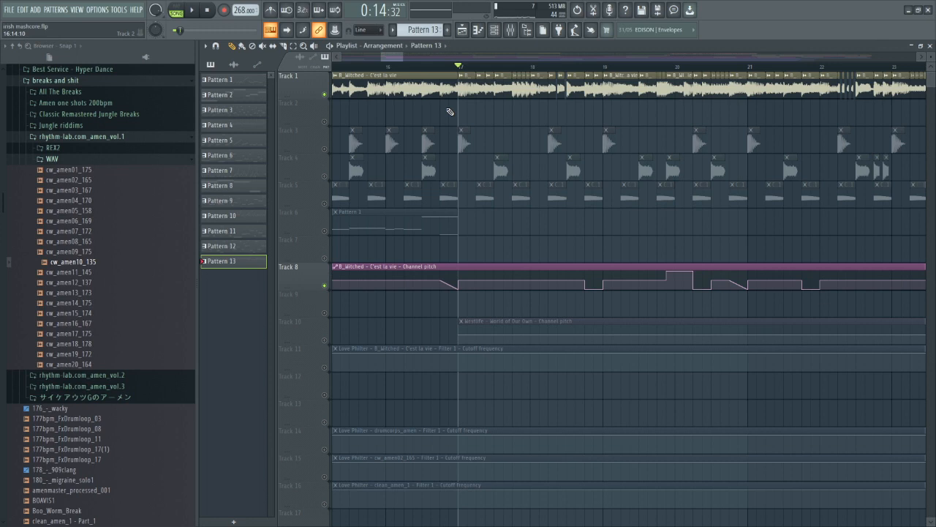
scroll(453, 73, down, 5)
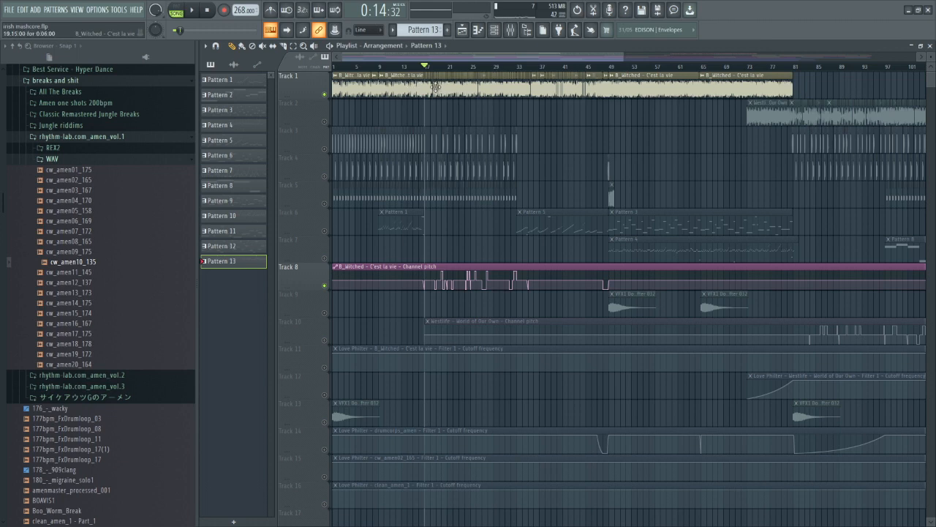
drag(582, 120, 481, 89)
drag(637, 113, 754, 106)
ctrl+click(655, 149)
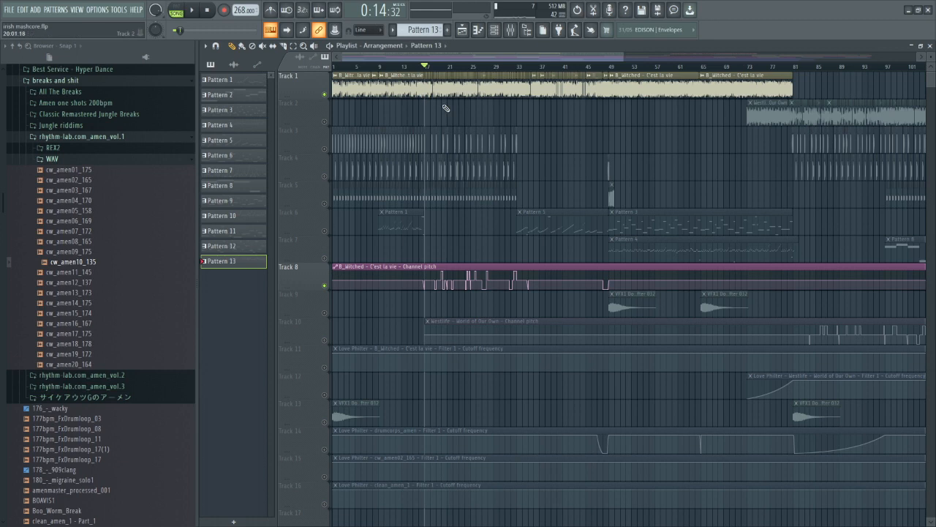
- Try replacing two short Track 1 slices in bar 17 with clones of the preceding slices, and undo the cloning
scroll(415, 115, up, 1)
scroll(419, 117, up, 8)
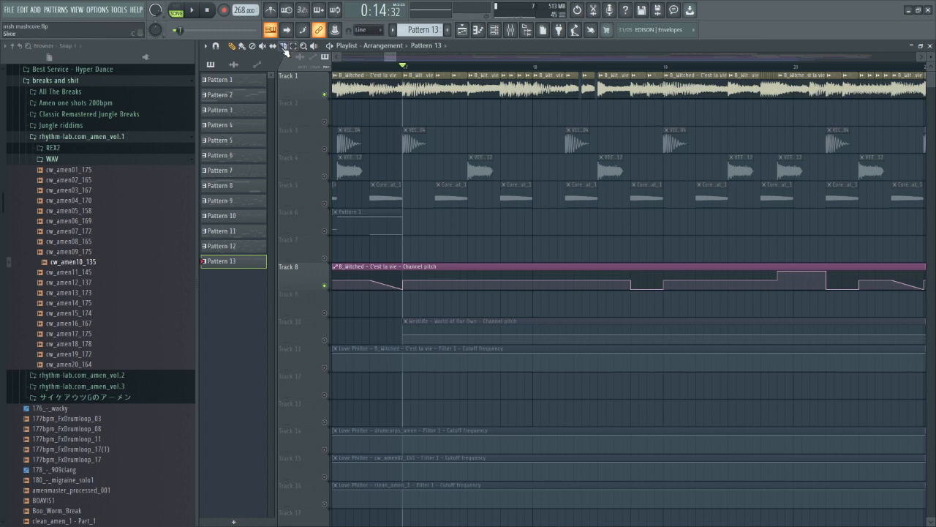
ctrl+click(447, 88)
key(Delete)
ctrl+click(464, 89)
key(Delete)
drag(462, 88, 440, 91)
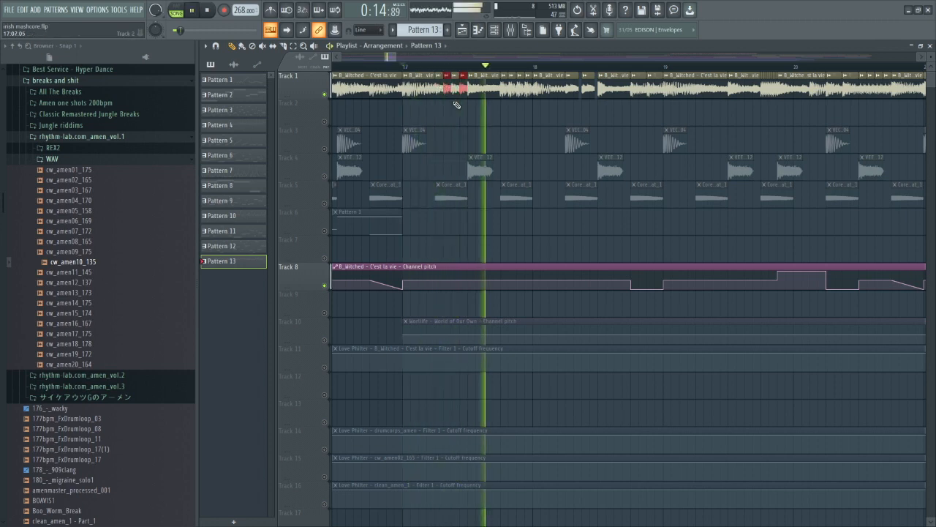
key(ctrl+z)
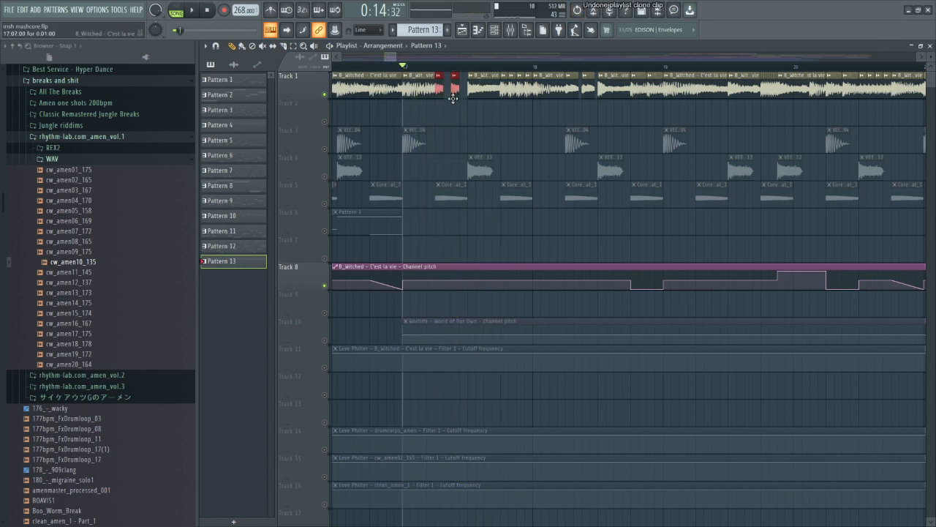
- Undo the slice deletions in bar 17 of Track 1 and return the browser from the history to its main folder list
key(ctrl+alt+z)
key(ctrl+alt+z)
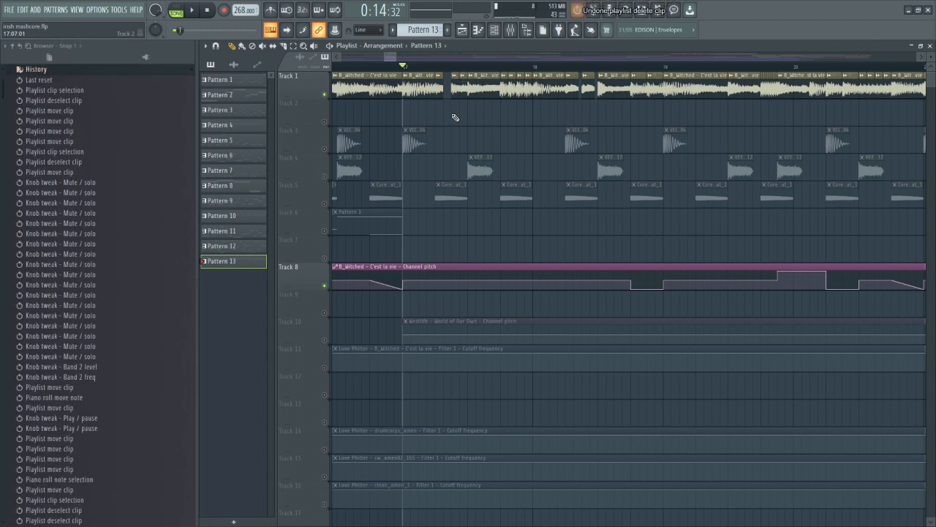
right_click(464, 83)
mouse_move(463, 83)
mouse_down()
mouse_move(441, 95)
mouse_move(451, 88)
mouse_up()
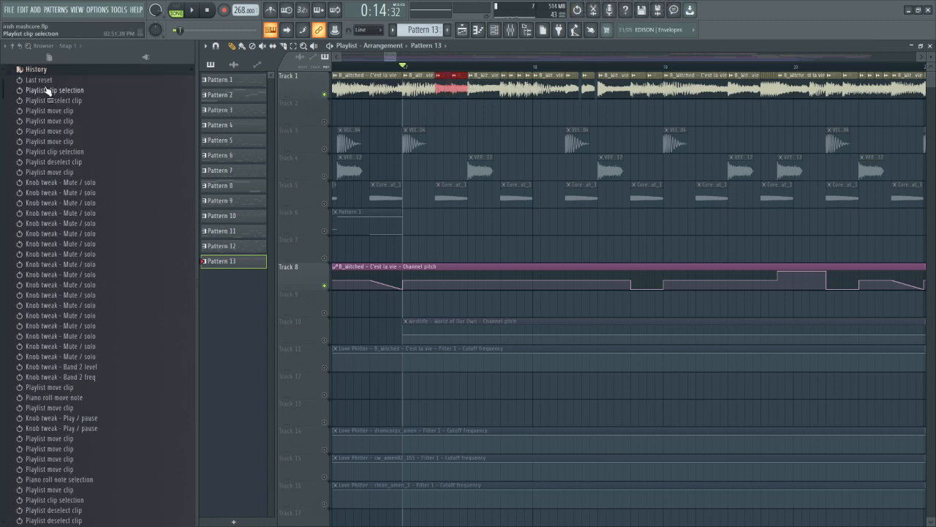
click(17, 49)
scroll(439, 121, up, 2)
click(458, 90)
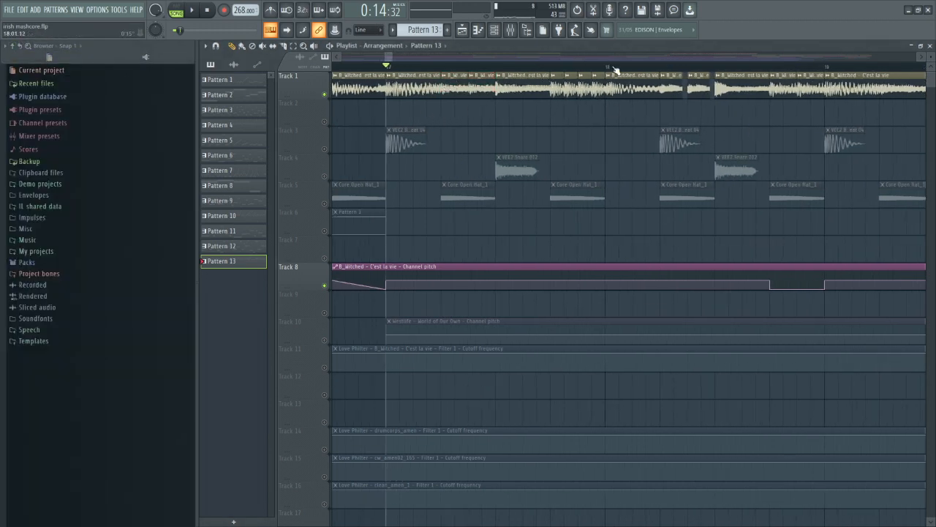
- Examine the very short repeated C'est la vie slices in bar 19 of Track 1
scroll(587, 115, down, 2)
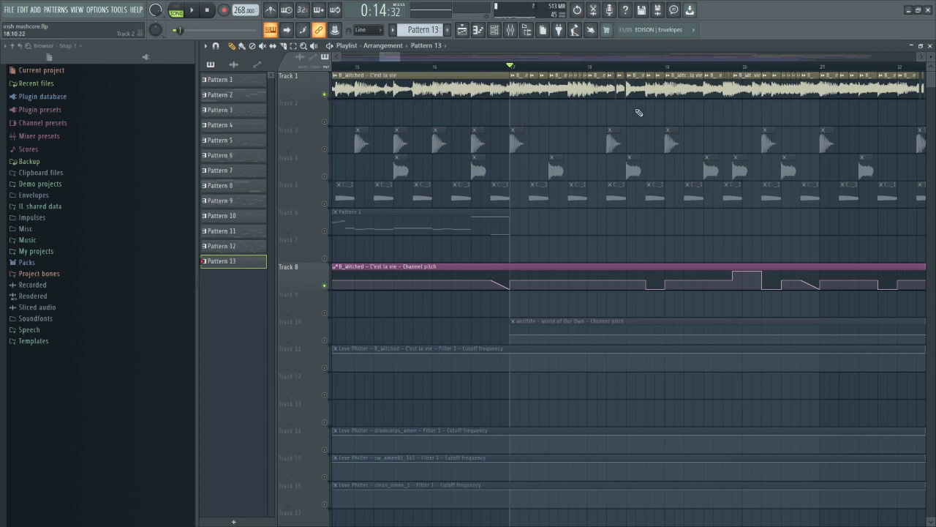
scroll(732, 116, up, 3)
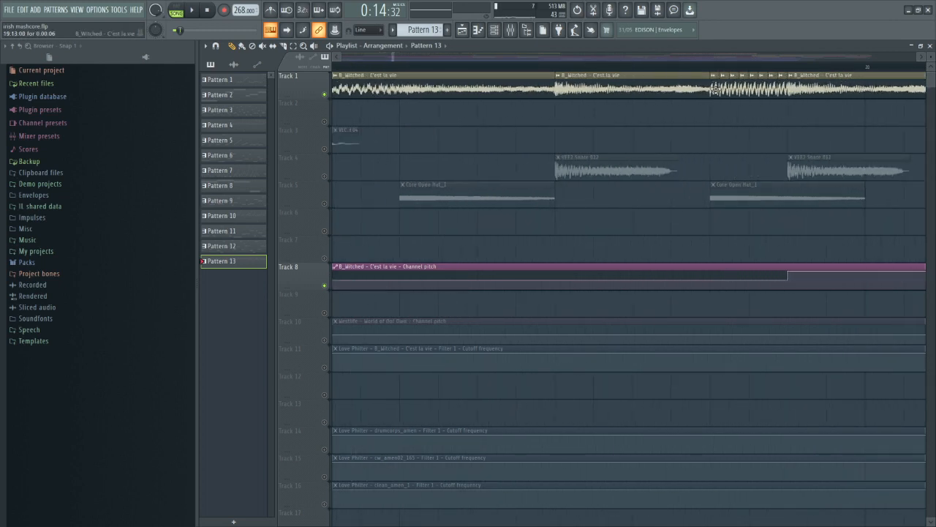
click(710, 67)
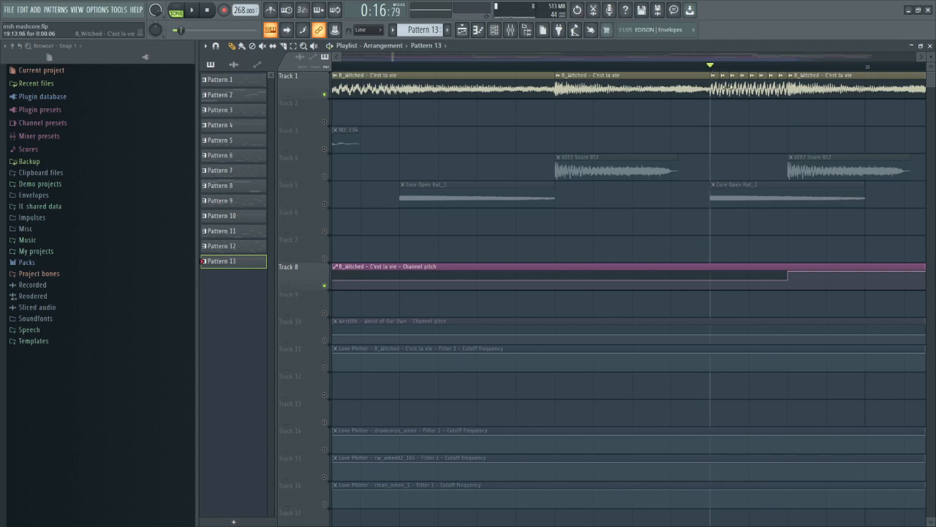
scroll(741, 89, down, 2)
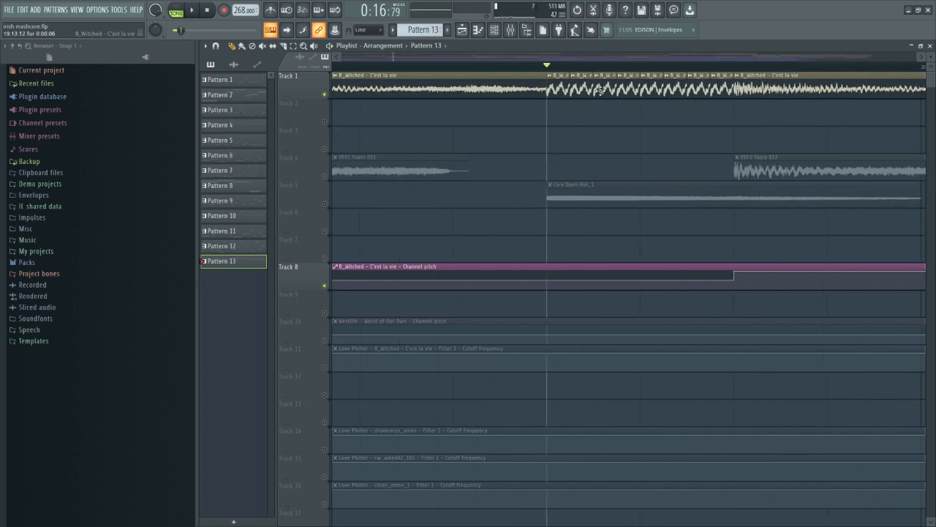
scroll(585, 81, down, 2)
- Play the soloed C'est la vie slices from bar 18 onward
click(439, 67)
key(space)
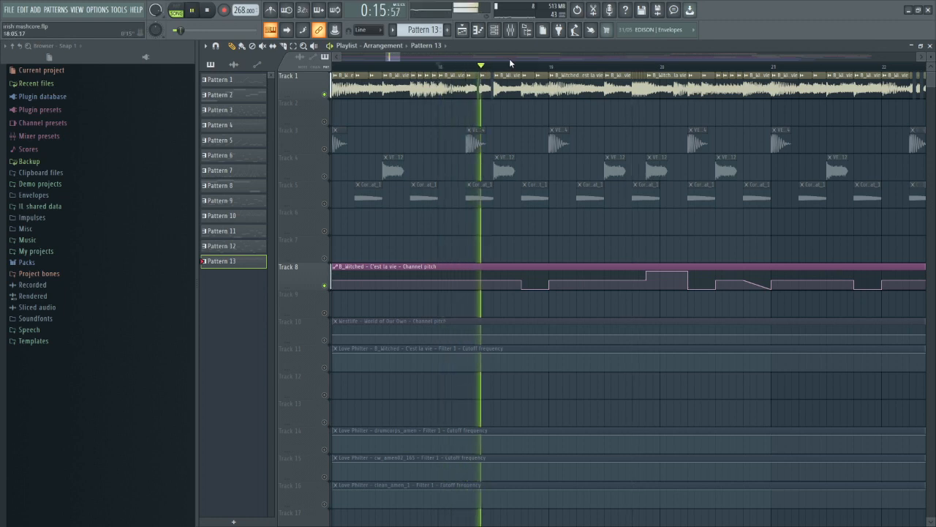
key(space)
scroll(514, 67, down, 3)
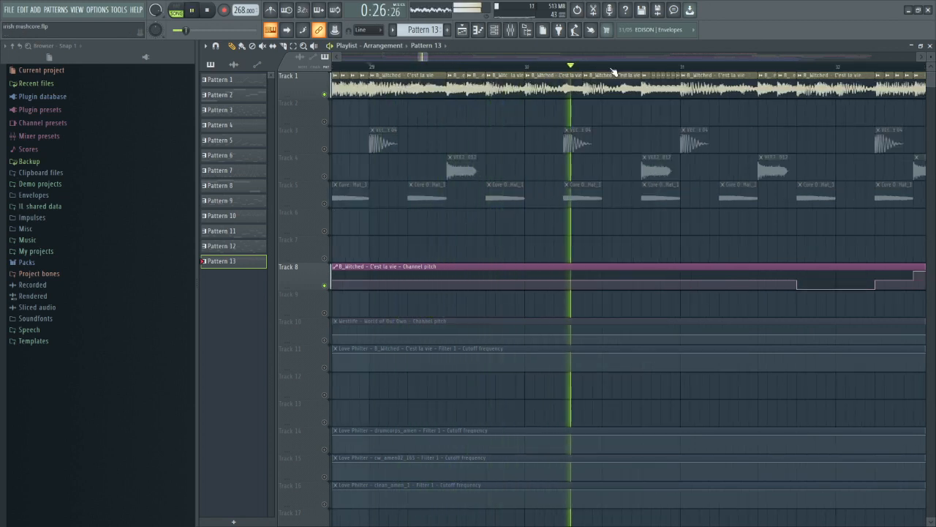
key(space)
- Place a C'est la vie clip filling bar 30 on Track 2, audition it soloed, and delete it
drag(567, 88, 561, 123)
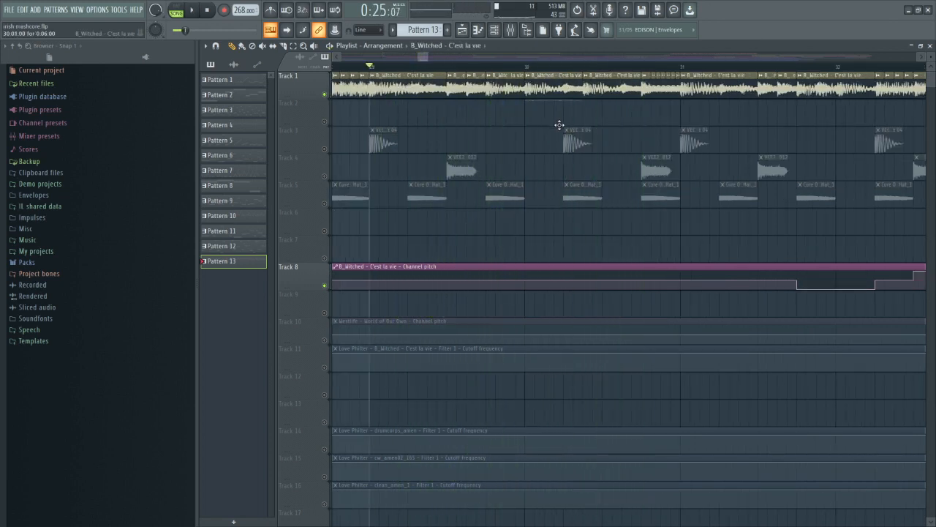
right_click(325, 122)
drag(582, 111, 680, 111)
key(space)
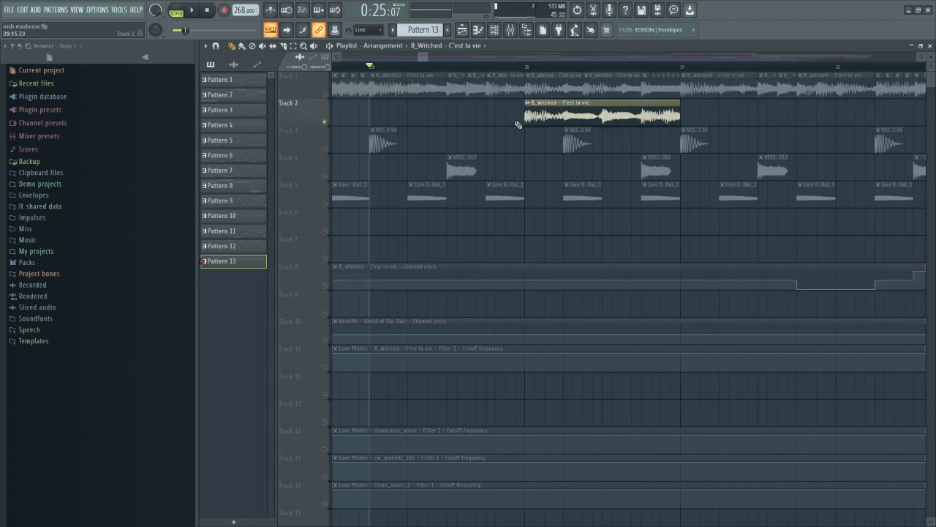
key(space)
right_click(640, 113)
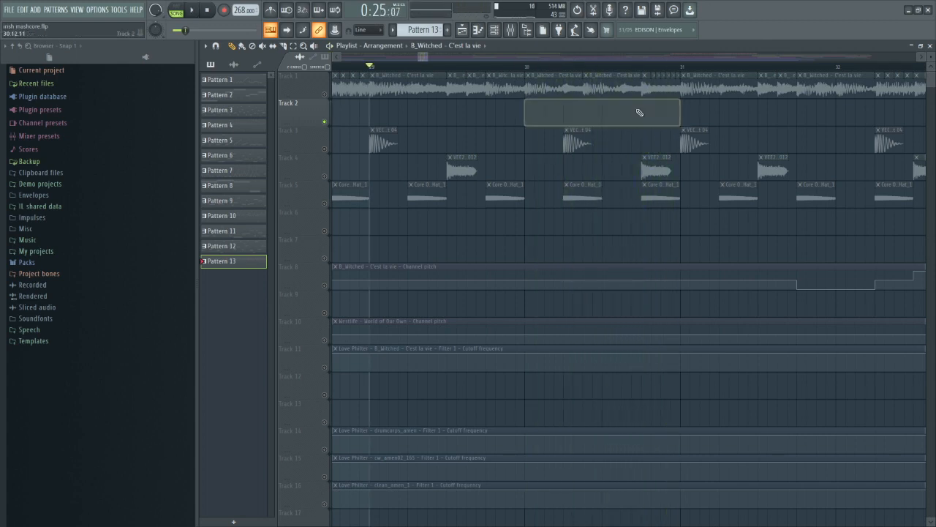
- Turn off Track 2's solo so all tracks are active and play the full arrangement from bar 30
right_click(325, 121)
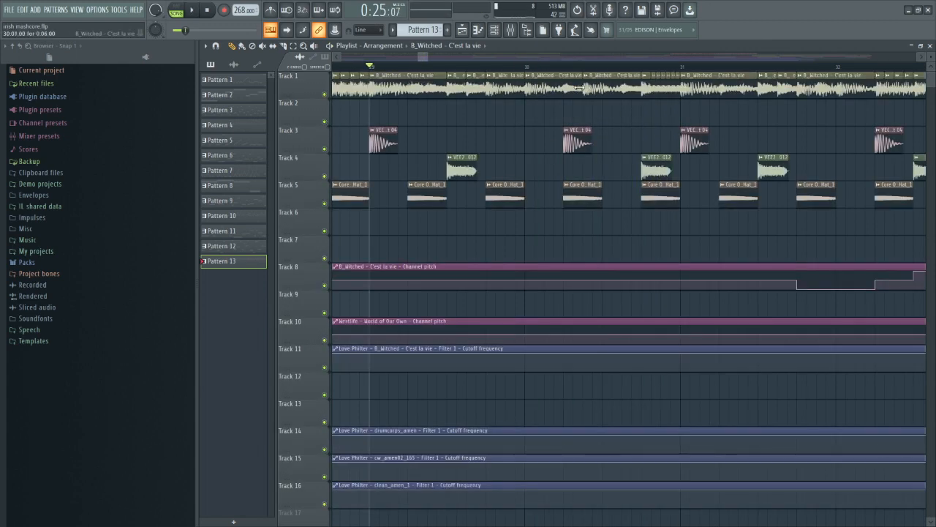
click(525, 67)
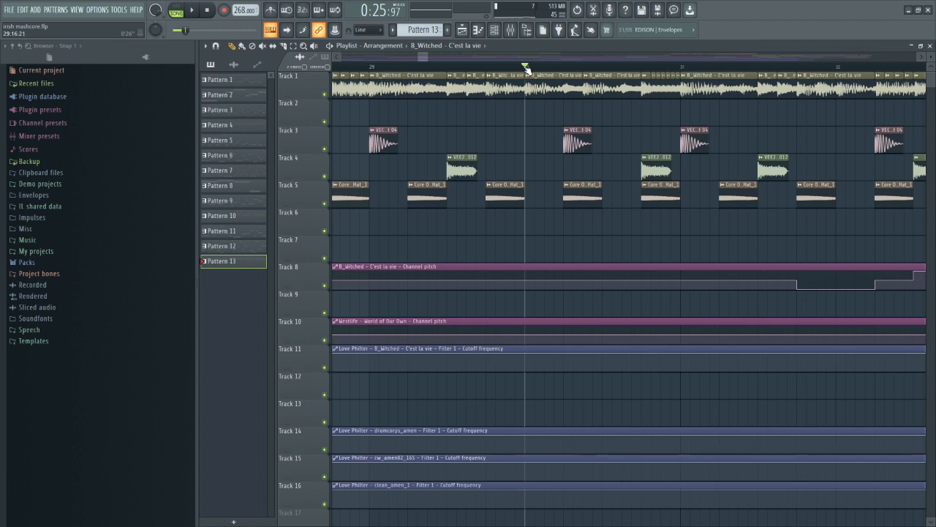
key(space)
scroll(724, 126, down, 3)
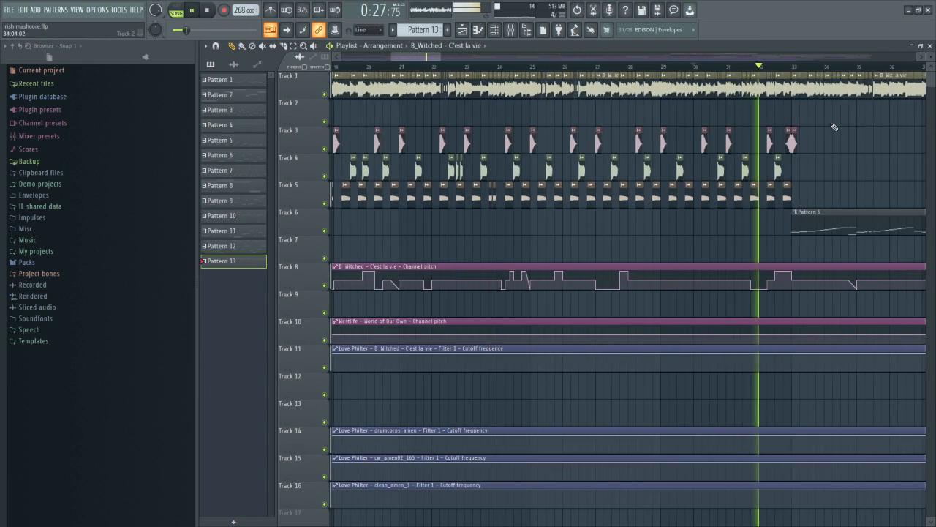
scroll(757, 112, down, 3)
key(space)
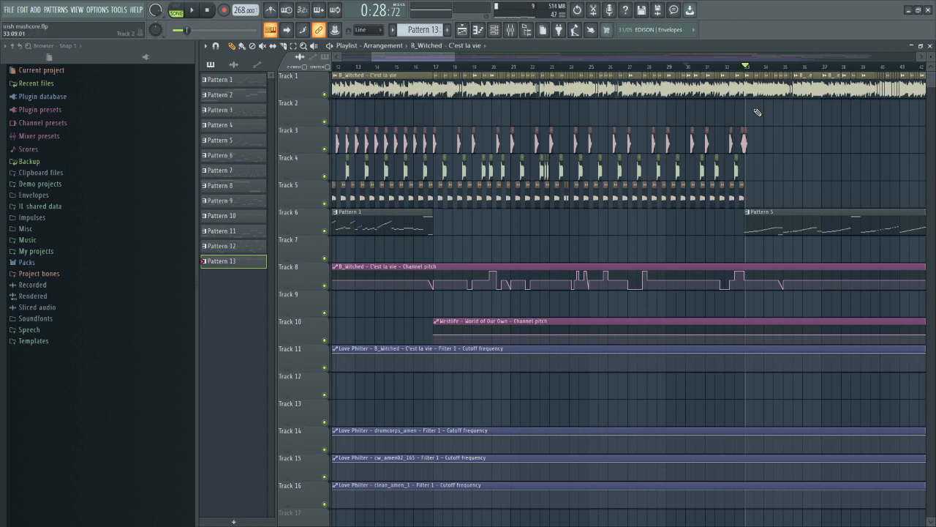
- Play the full arrangement from bar 17 to hear the slices with the drums
click(435, 70)
scroll(435, 71, up, 5)
scroll(436, 71, down, 4)
key(space)
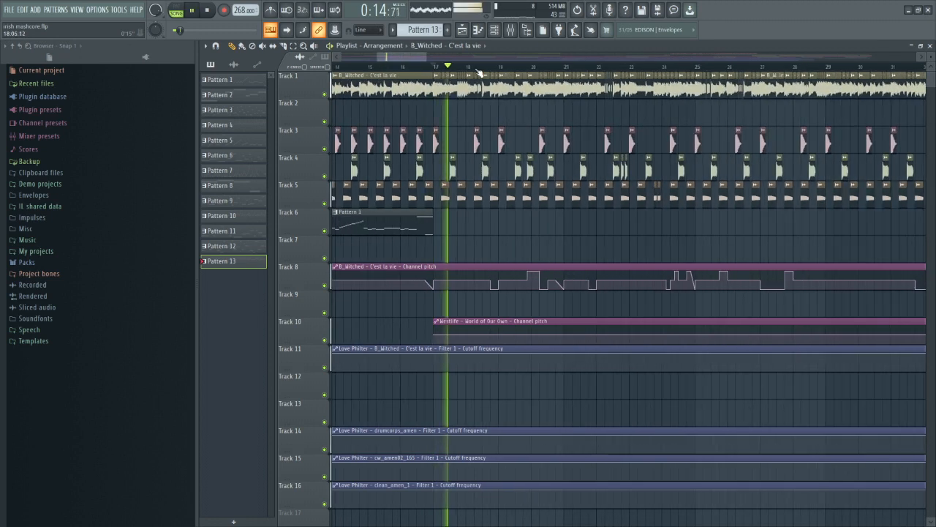
key(space)
- Select the four short gated slices in bar 22 of Track 1 and audition them from the bar's start with the track soloed
scroll(618, 90, up, 2)
scroll(619, 90, up, 6)
drag(506, 87, 591, 86)
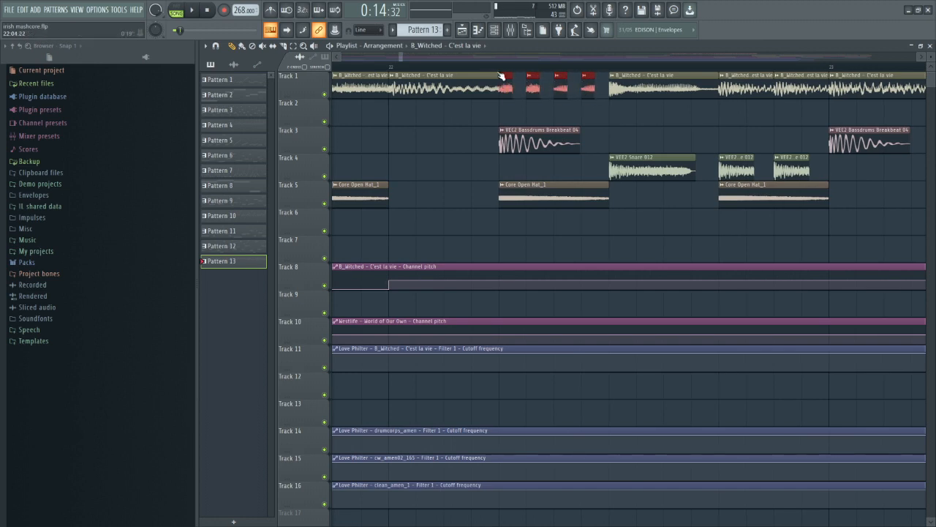
click(390, 68)
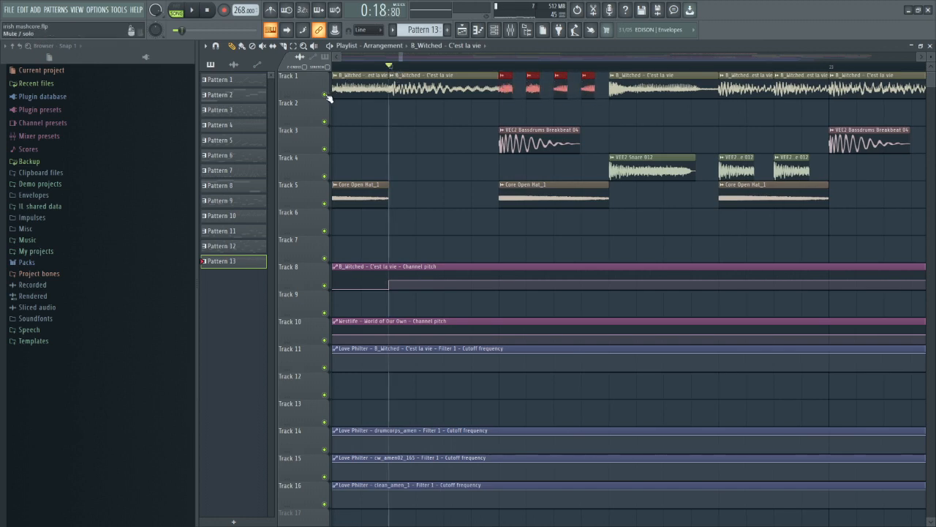
right_click(325, 94)
key(space)
key(space)
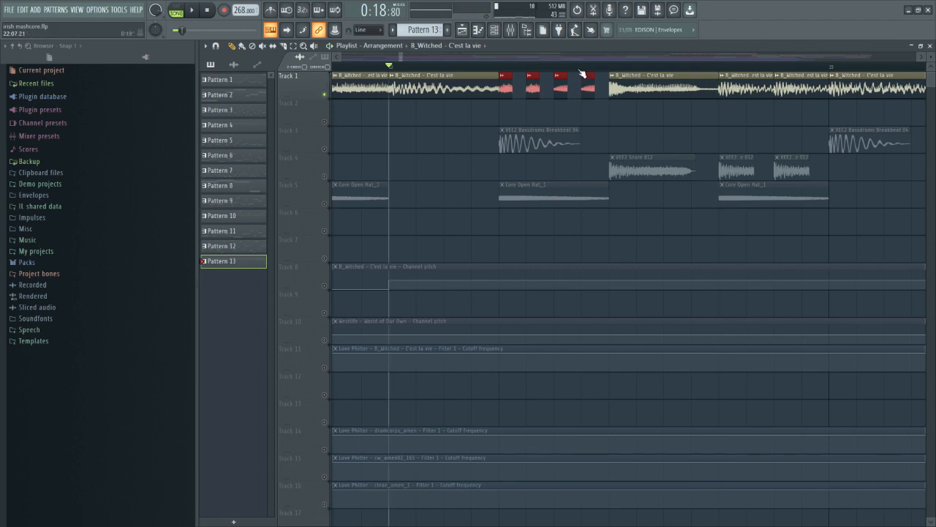
scroll(582, 73, down, 3)
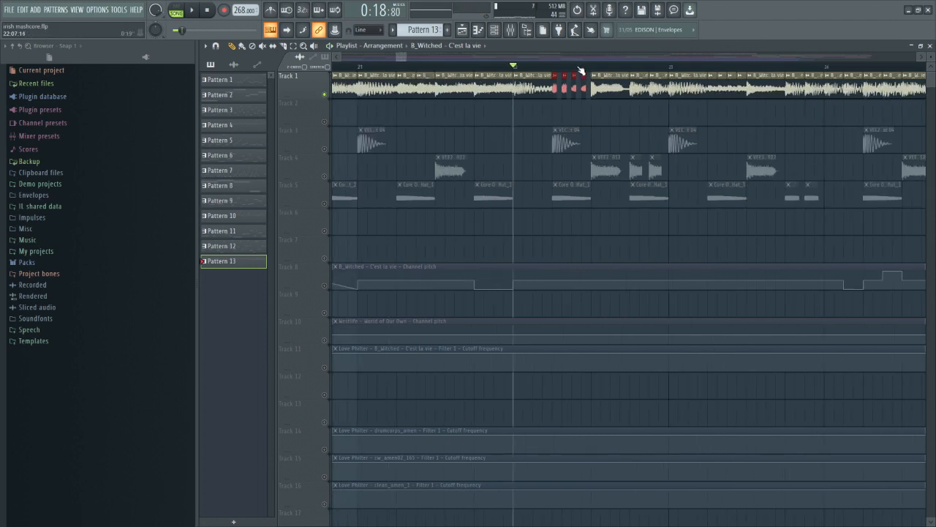
- Turn off Track 1's solo and place the playhead at bar 21
right_click(324, 94)
scroll(518, 93, down, 4)
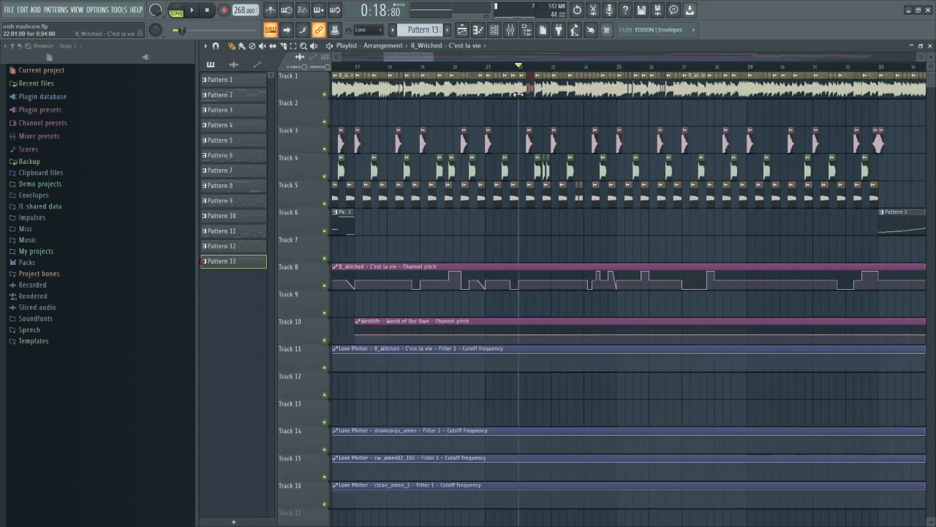
click(503, 67)
drag(506, 69, 488, 68)
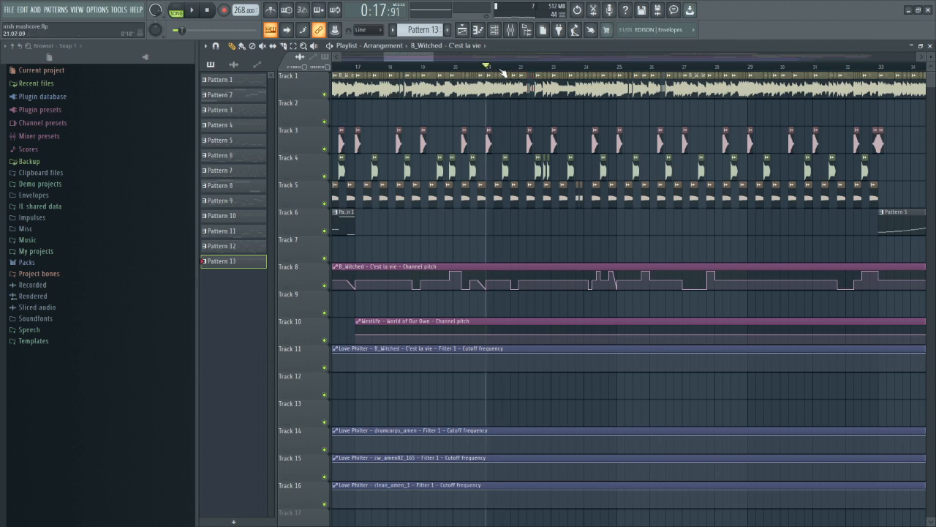
- Play the full arrangement from bar 21 repeatedly to hear the short slices in bar 22 with the drums
scroll(499, 72, up, 3)
scroll(498, 71, down, 2)
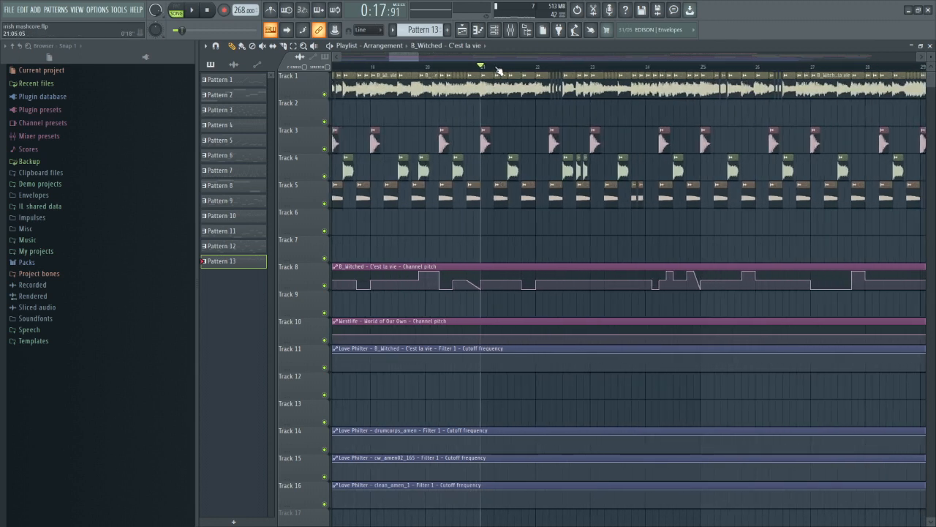
key(space)
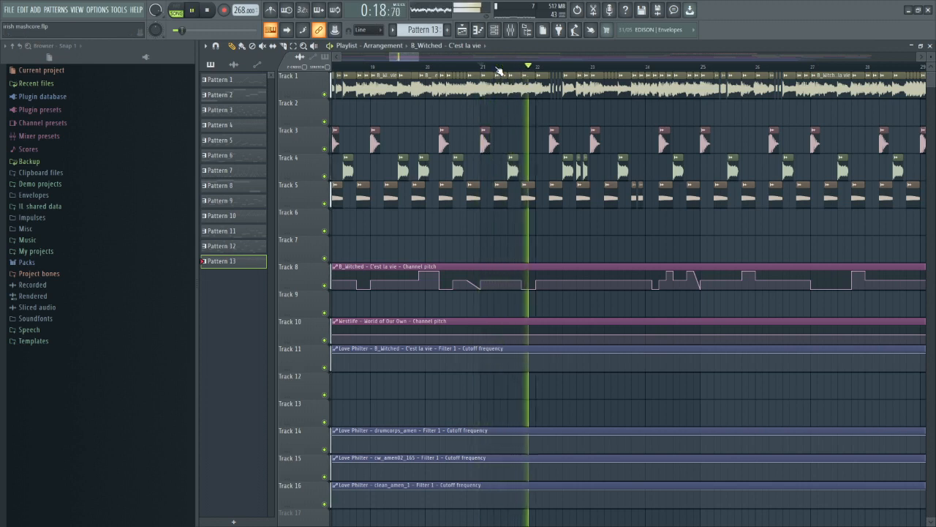
key(space)
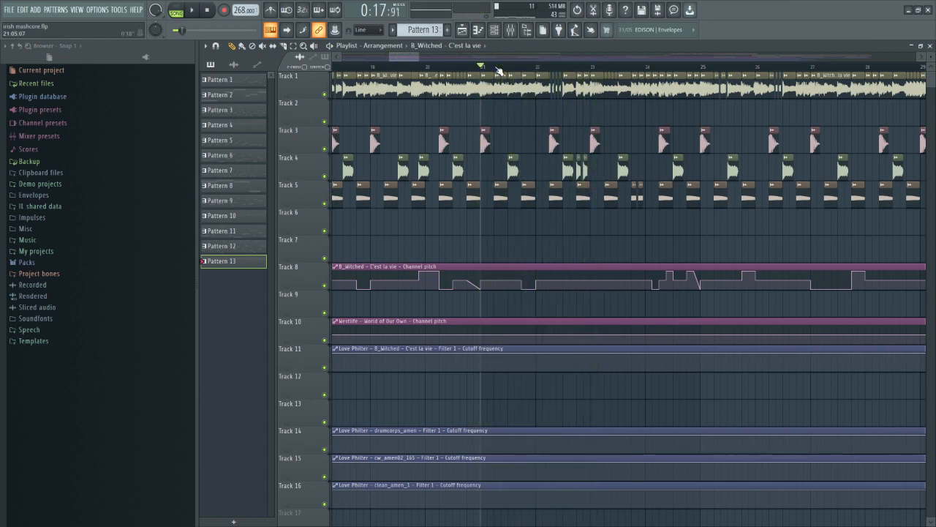
key(space)
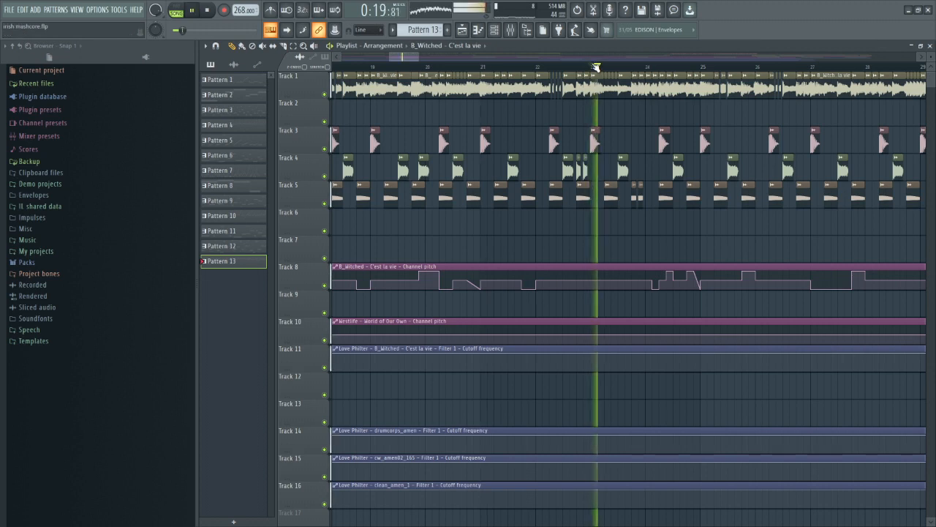
scroll(605, 207, down, 3)
key(space)
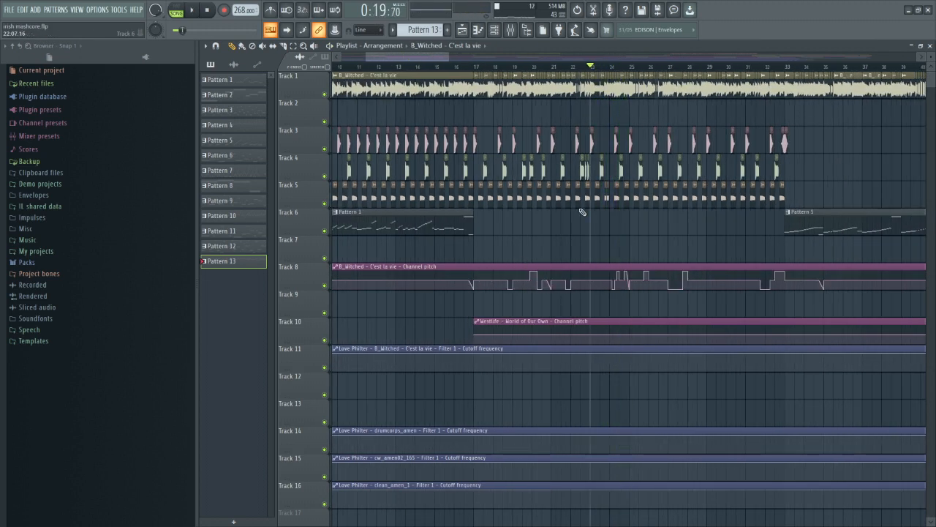
- Place the playhead at bar 17 and examine the pitch knob and its semitone range in the C'est la vie channel settings
click(474, 67)
scroll(468, 282, up, 3)
scroll(464, 284, up, 2)
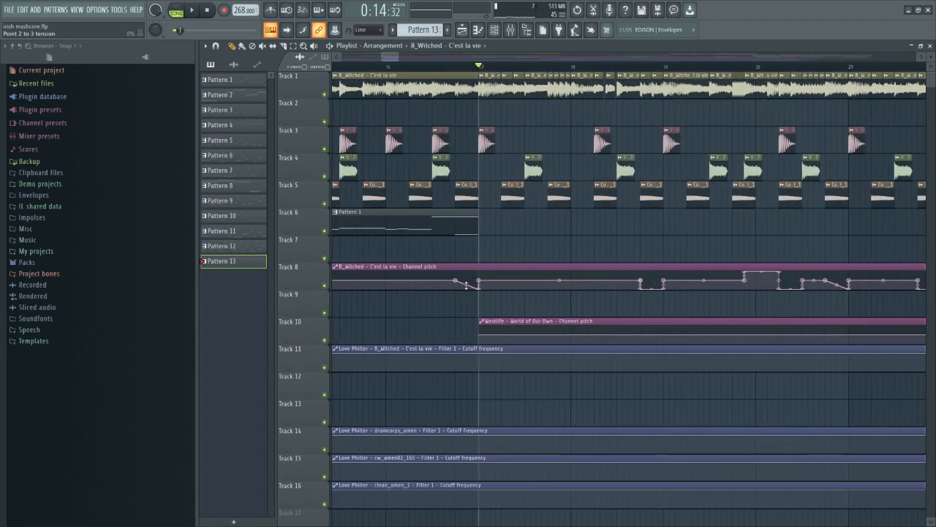
double_click(508, 92)
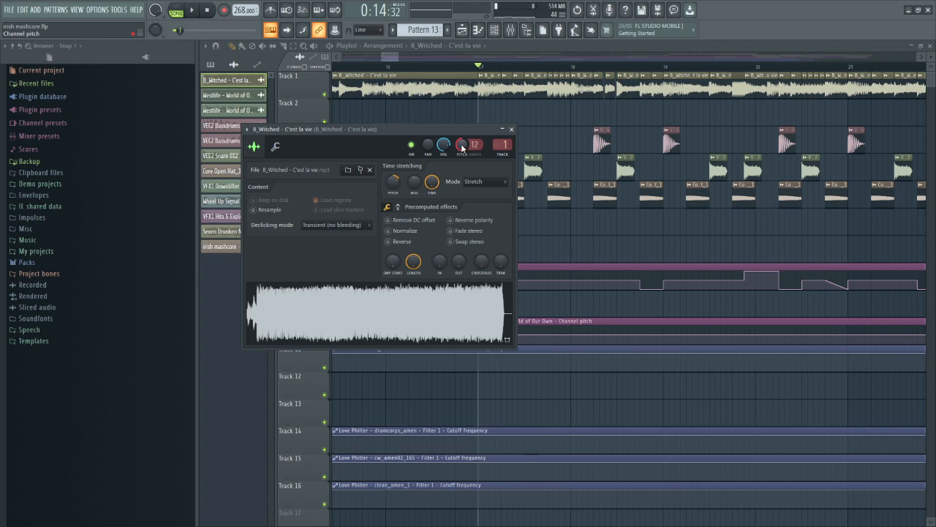
click(511, 128)
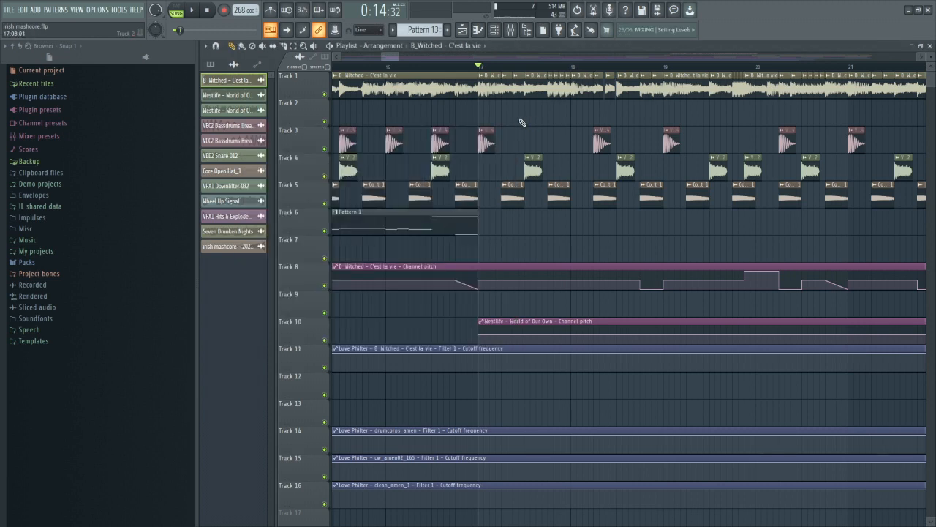
double_click(490, 85)
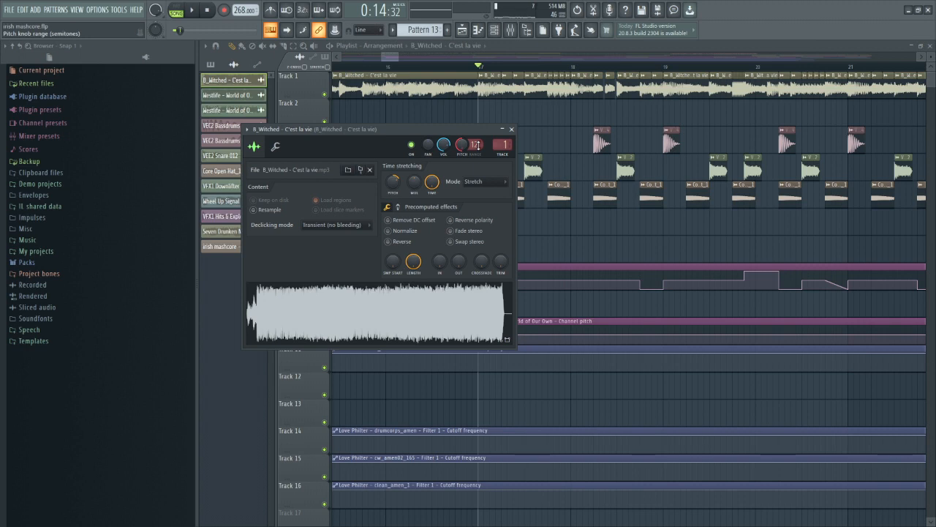
click(512, 129)
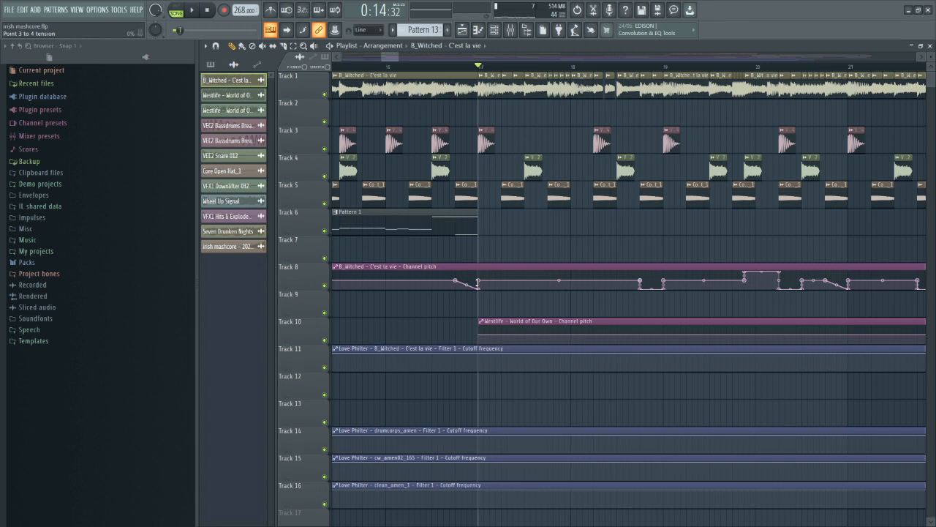
- Copy the value of the C'est la vie pitch automation point at bar 17 in Track 8
right_click(477, 282)
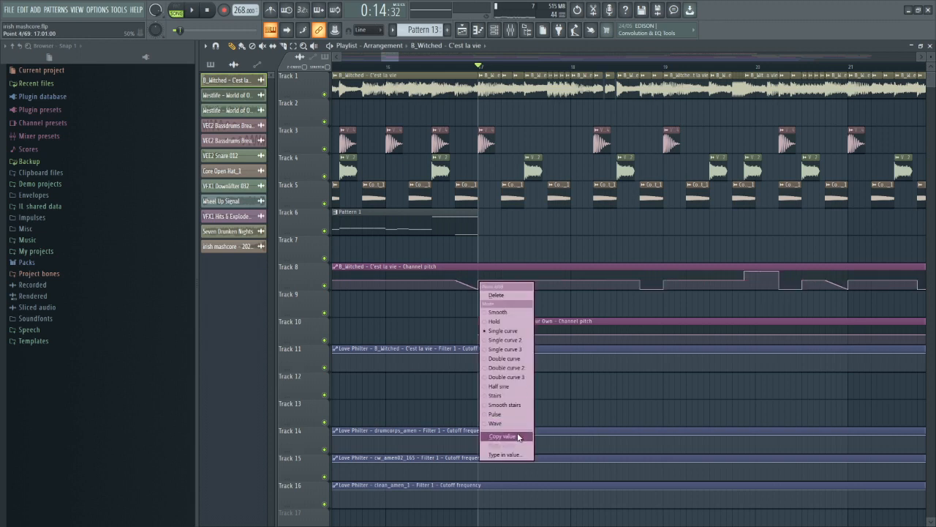
click(518, 437)
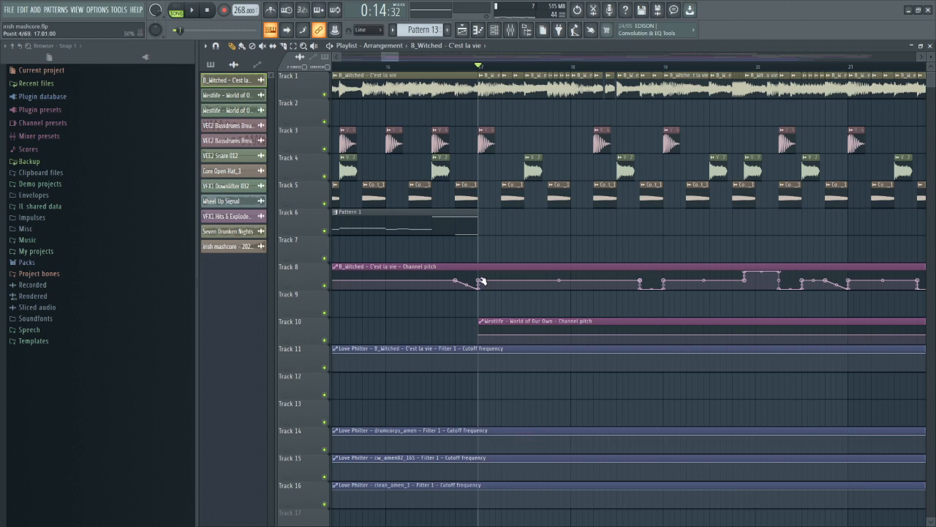
right_click(479, 281)
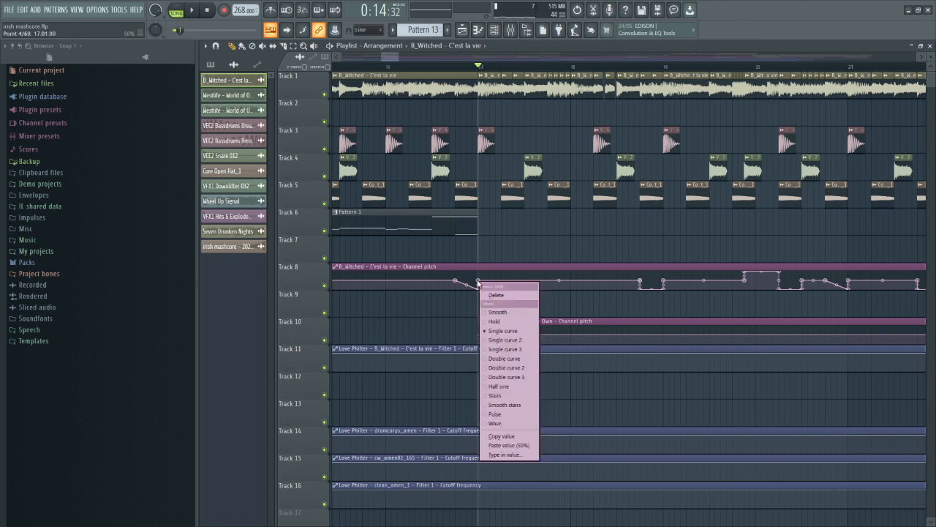
click(612, 400)
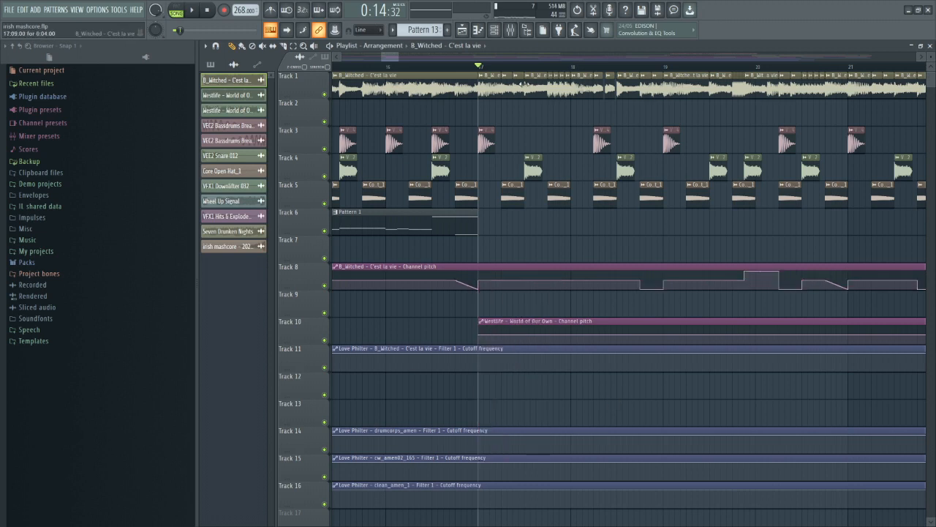
- Move the playhead to bar 18 and add a pitch automation point there with the copied 50% value
click(574, 69)
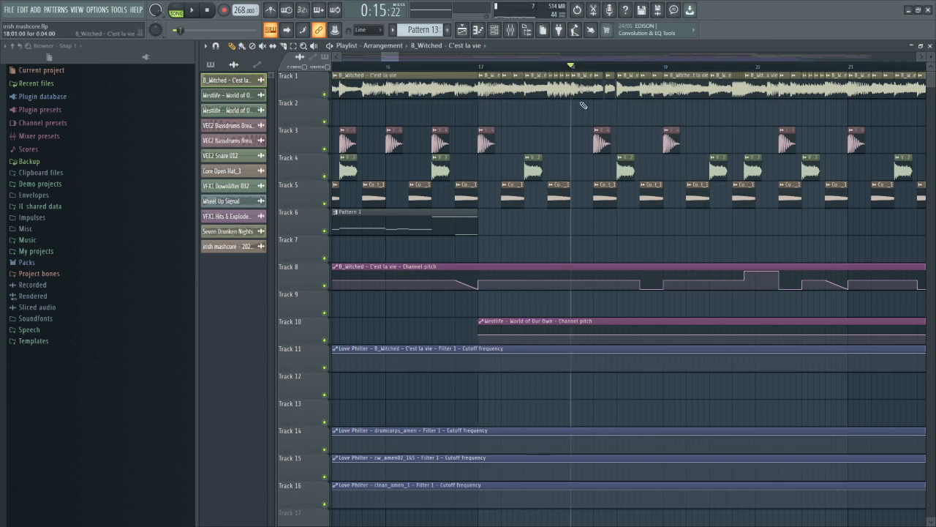
right_click(572, 282)
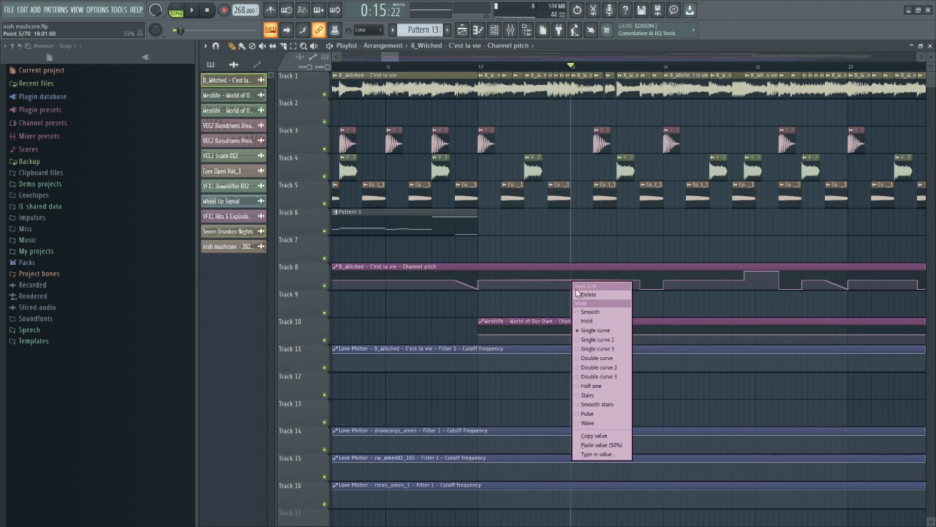
click(592, 444)
- Try extra pitch points after bar 18 that raise, drop and ramp the C'est la vie pitch, and audition them from bar 18
drag(571, 280, 617, 317)
right_click(595, 285)
right_click(601, 276)
right_click(623, 284)
key(space)
key(space)
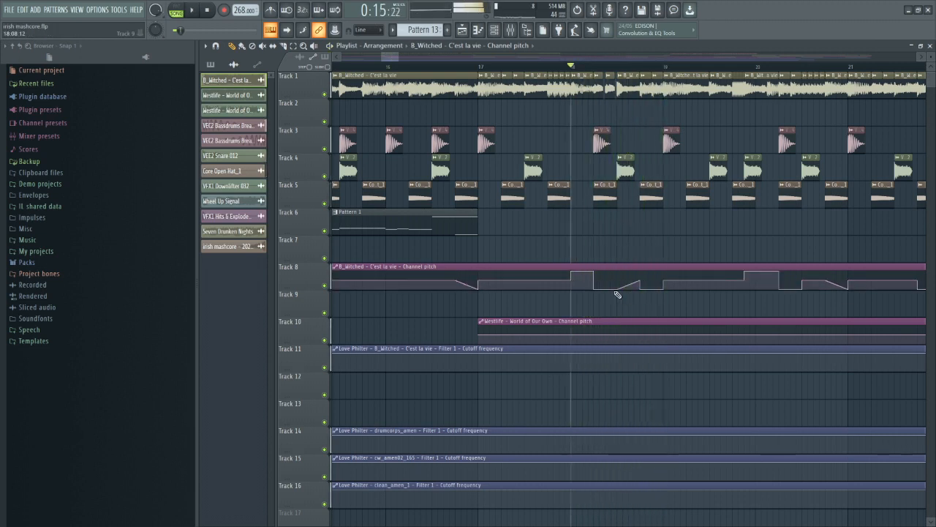
- Delete the extra test points after bar 18 from the C'est la vie pitch automation in Track 8
right_click(617, 294)
click(634, 302)
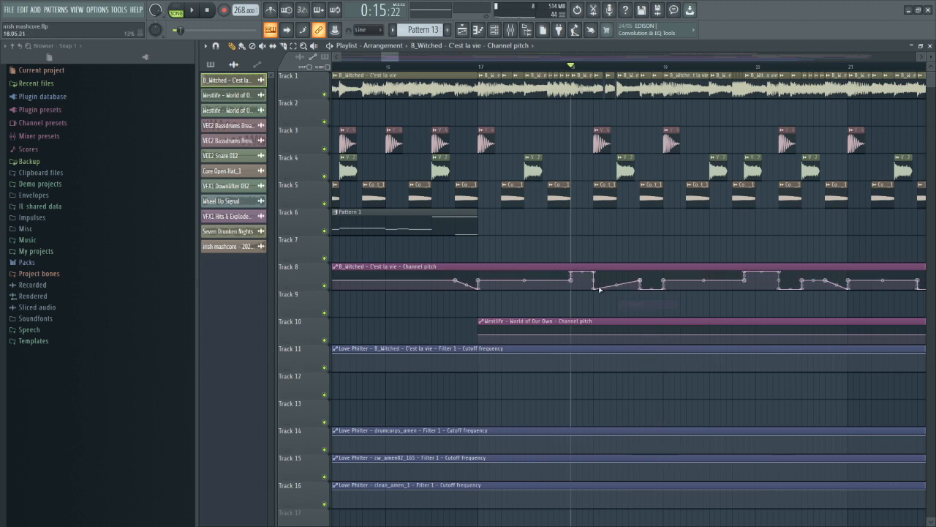
right_click(600, 290)
click(604, 301)
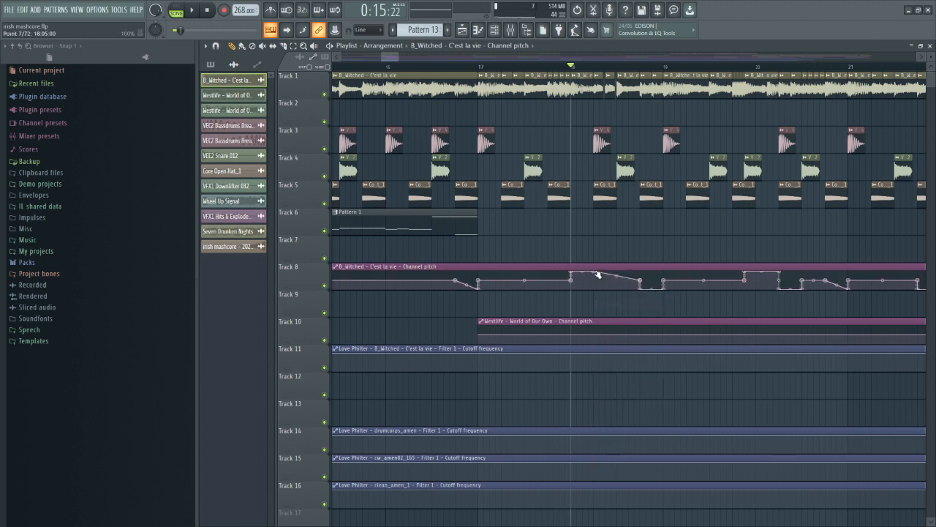
right_click(596, 274)
click(607, 287)
right_click(572, 274)
click(588, 286)
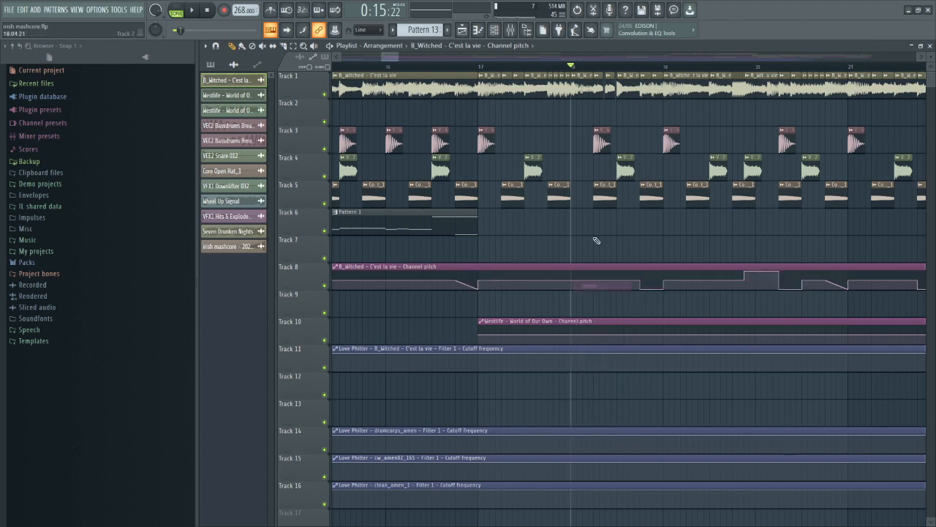
- Return the playhead to bar 17 and check the time-stretching mode in the C'est la vie channel settings
click(480, 68)
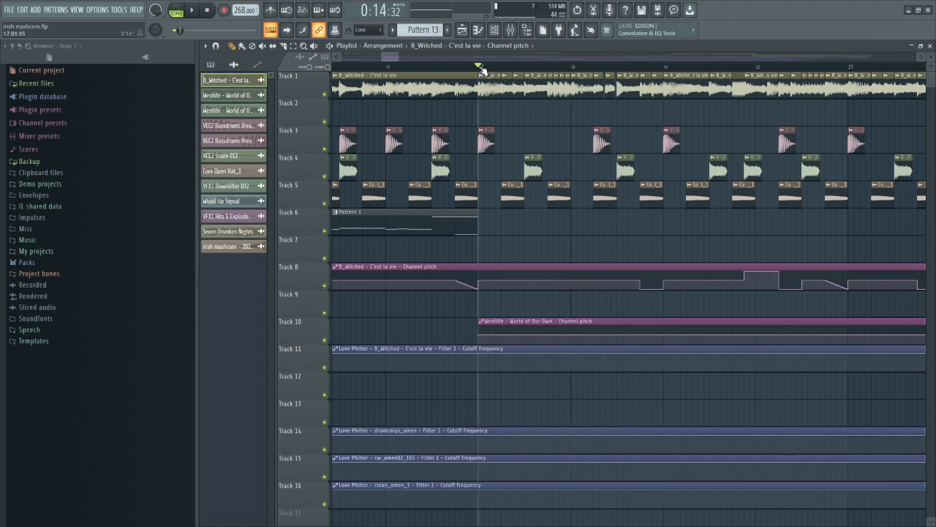
scroll(490, 176, down, 3)
scroll(499, 219, up, 5)
scroll(499, 224, down, 4)
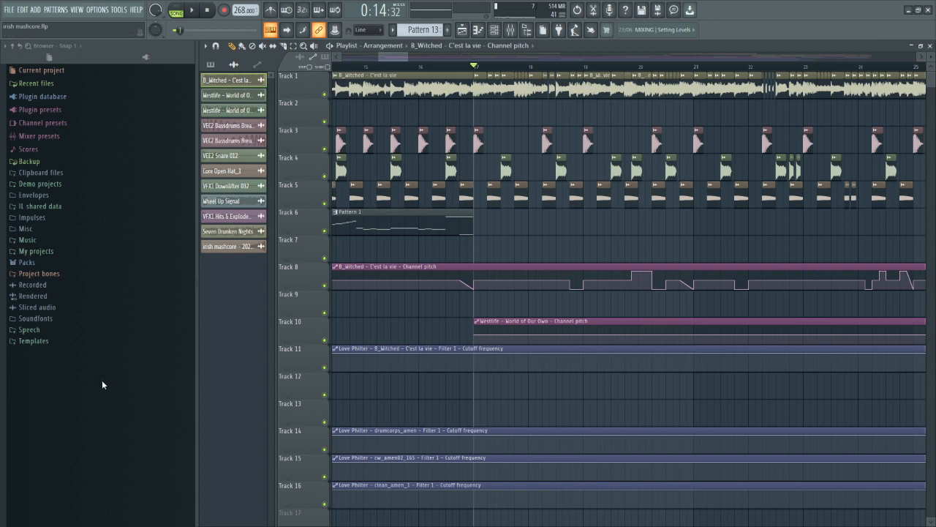
scroll(638, 203, right, 1)
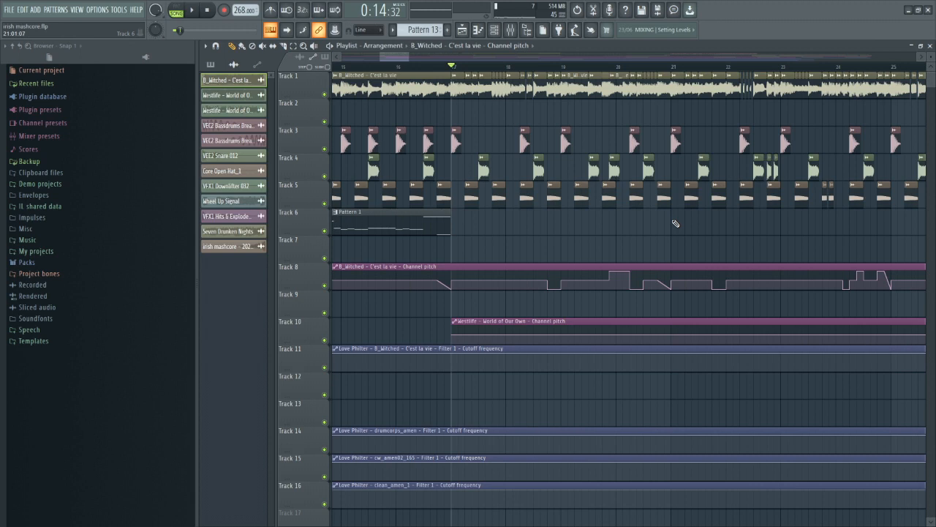
double_click(466, 85)
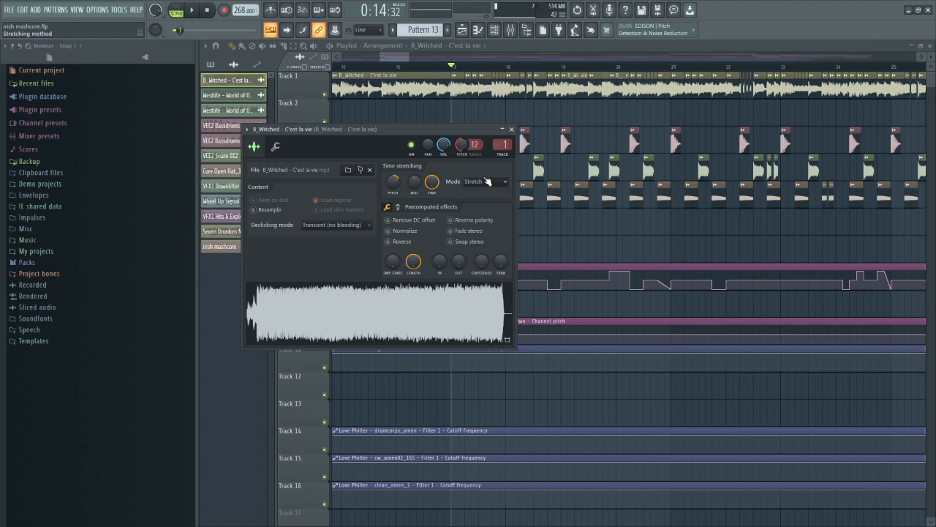
key(Escape)
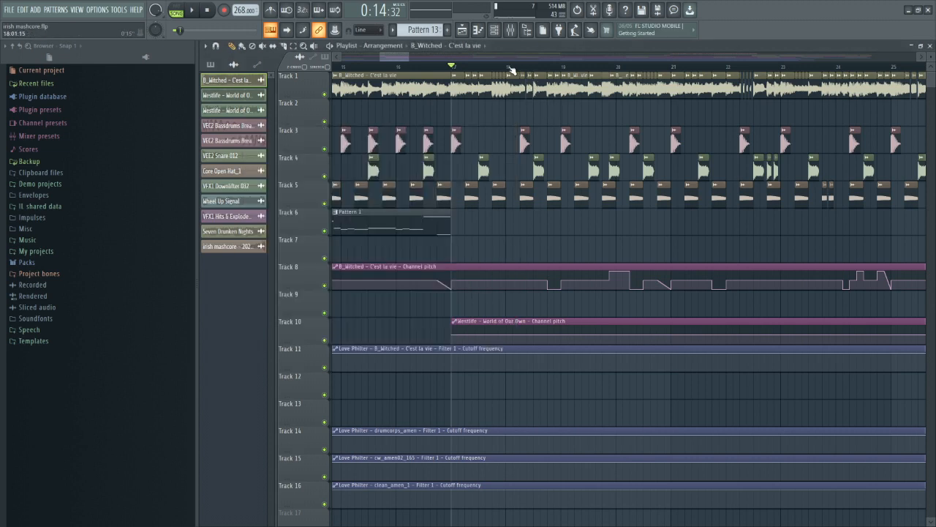
- Examine the C'est la vie pitch automation around bar 20 and leading into bar 49, placing the playhead late in bar 48
click(624, 68)
scroll(712, 281, up, 5)
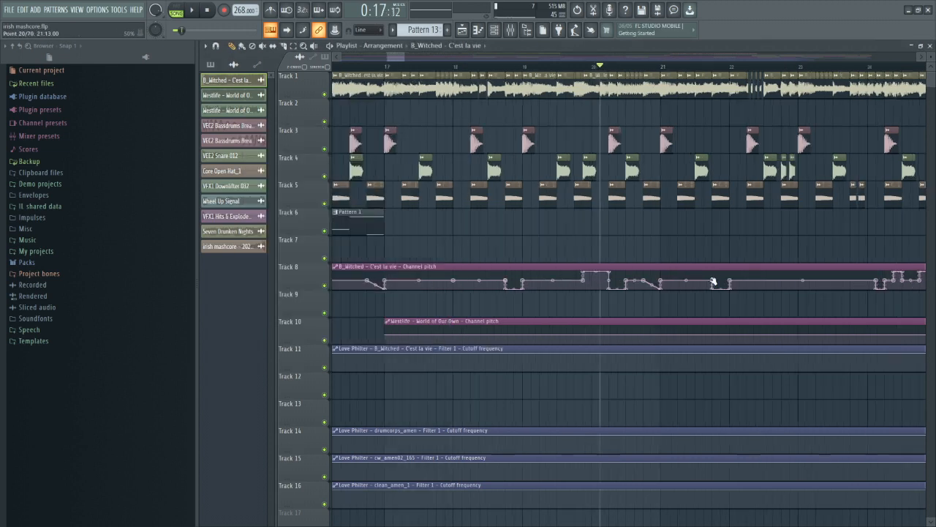
scroll(504, 293, down, 6)
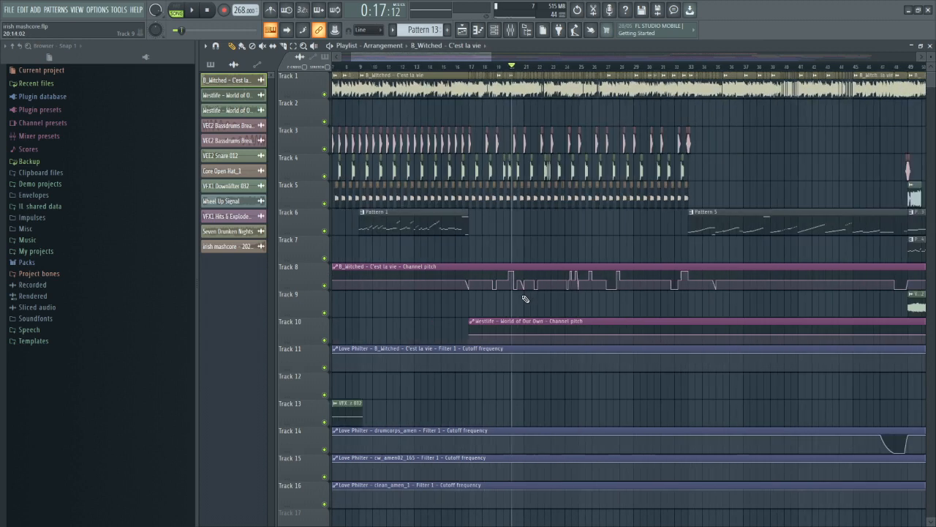
scroll(825, 289, up, 6)
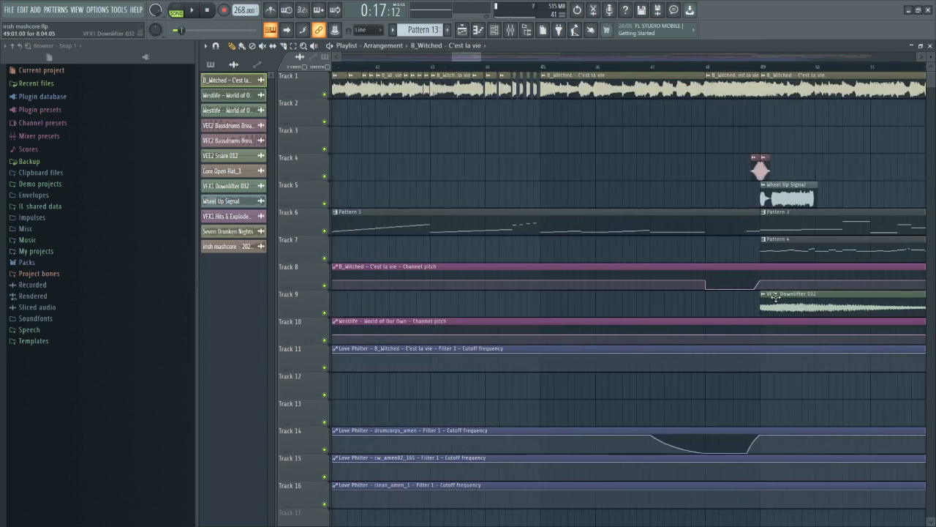
click(719, 70)
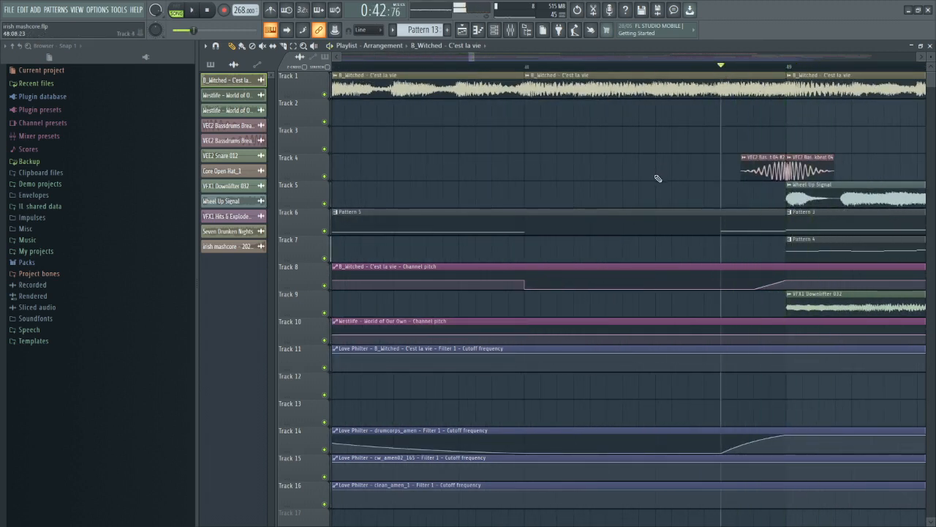
- Solo Track 1 together with the Track 8 pitch automation and play from the middle of bar 35
scroll(446, 121, down, 4)
click(365, 68)
scroll(493, 153, up, 4)
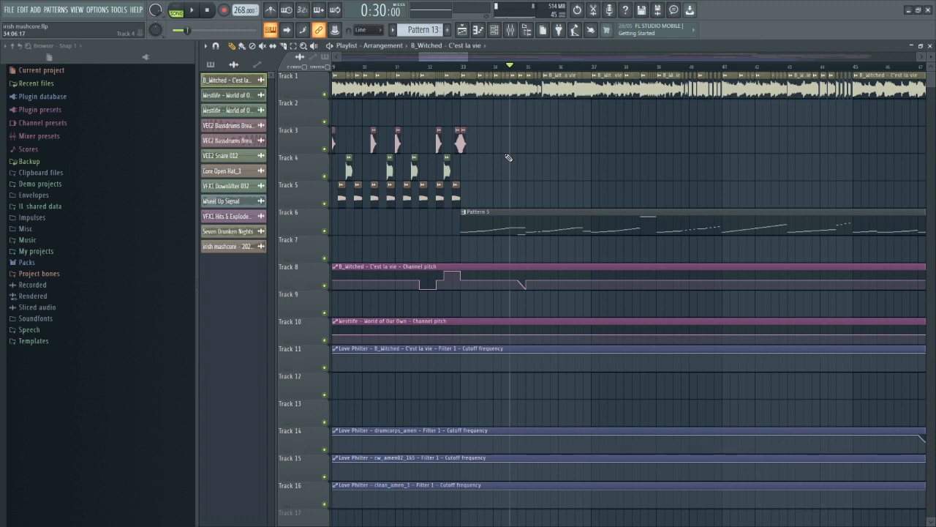
right_click(326, 96)
click(324, 285)
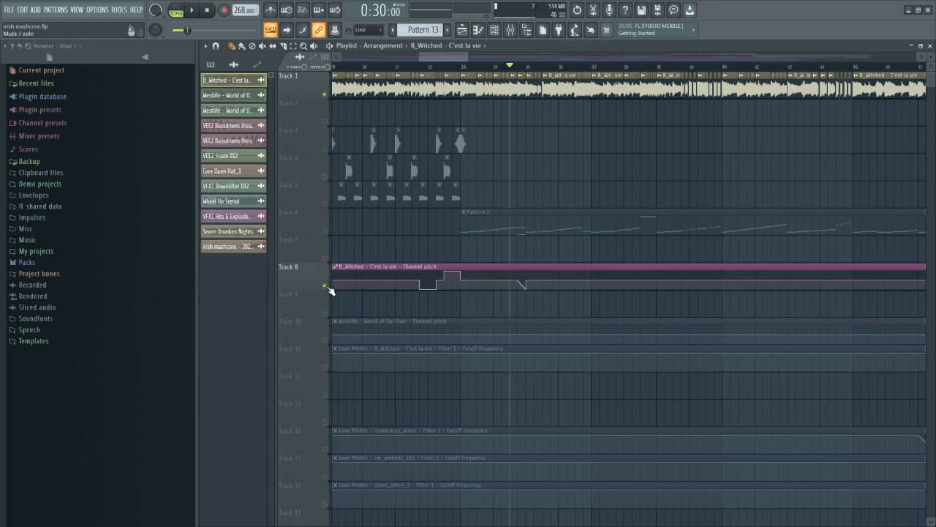
scroll(602, 142, up, 3)
click(439, 71)
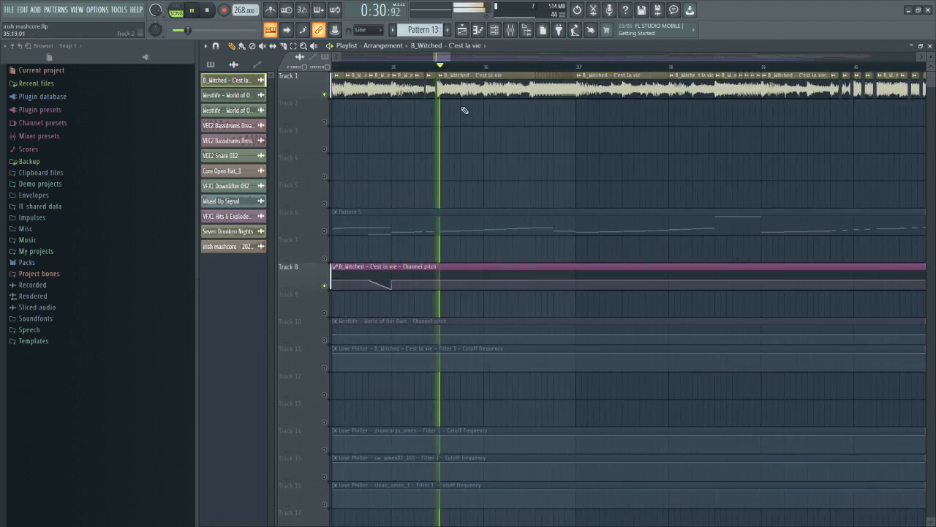
- Slice the C'est la vie clip in Track 1 at bar 36 and return to the Draw tool
click(283, 46)
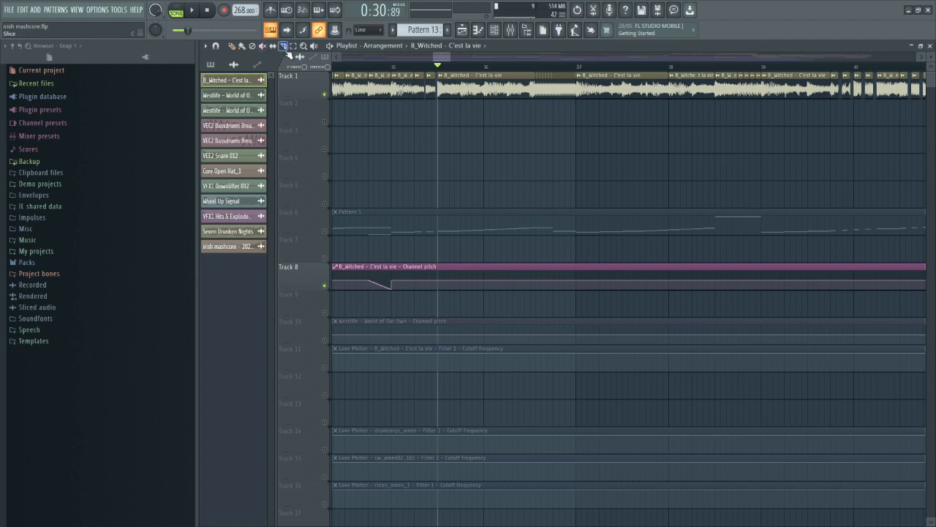
drag(484, 82, 484, 96)
click(232, 46)
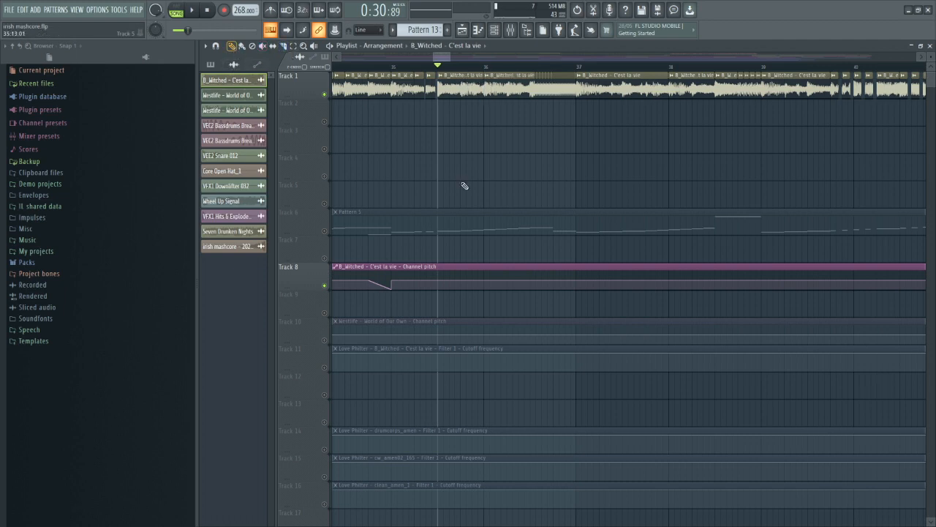
- Add C'est la vie pitch automation points at mid-bar 35, set to 50%, and at bar 36, raised for an upward bend, and play it
right_click(439, 279)
right_click(440, 279)
click(495, 443)
drag(484, 284, 487, 256)
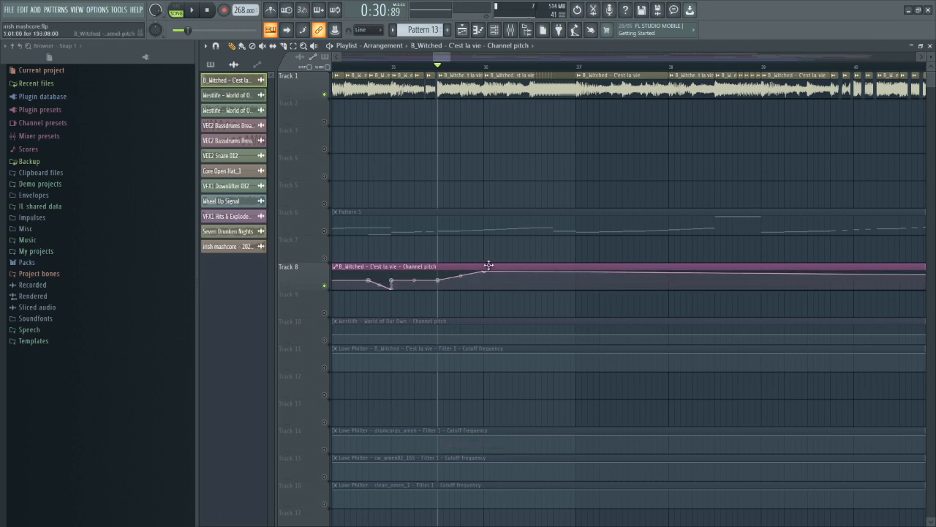
key(space)
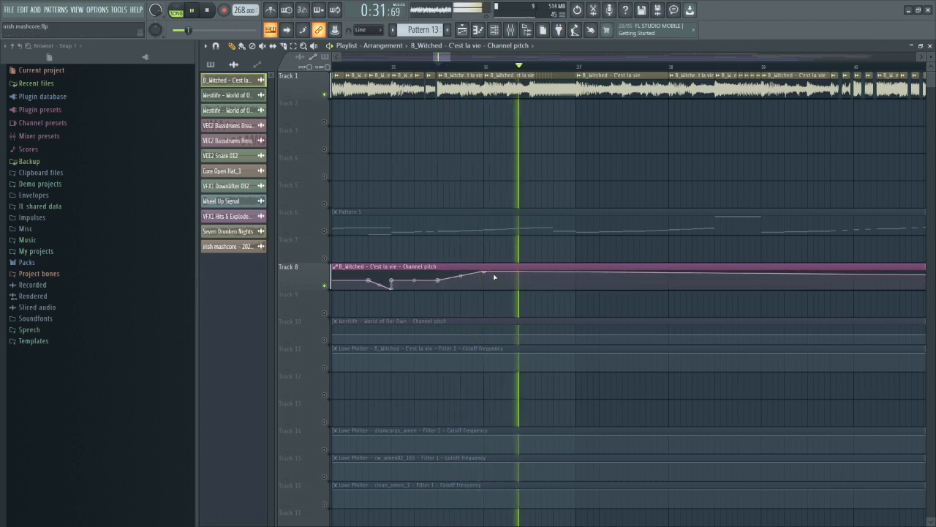
key(space)
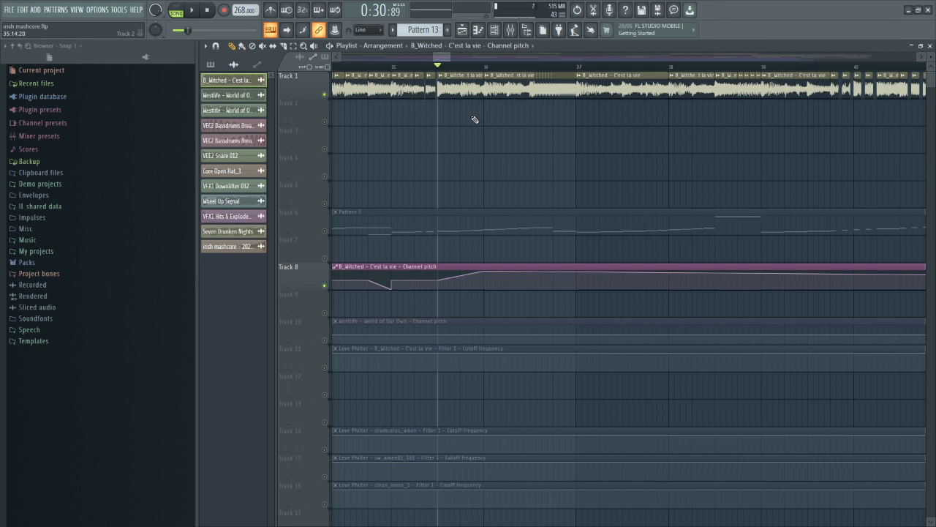
- Replay the upward bend, lower the automation point at bar 36 to 0%, and play the downward bend
key(space)
key(space)
drag(480, 273, 488, 297)
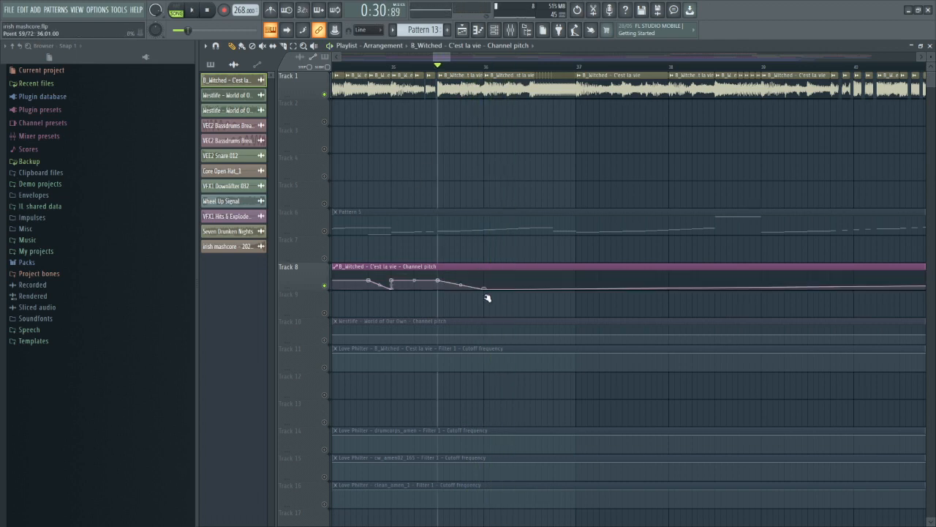
key(space)
key(space)
- Delete the C'est la vie pitch automation points at bar 36 and mid-bar 35
right_click(484, 290)
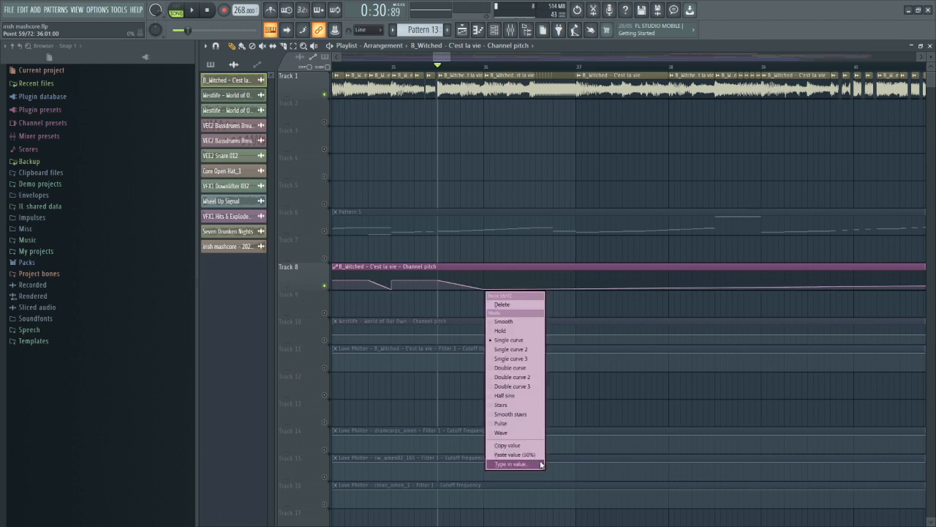
click(520, 304)
right_click(439, 282)
click(455, 293)
scroll(491, 124, down, 1)
scroll(493, 124, up, 1)
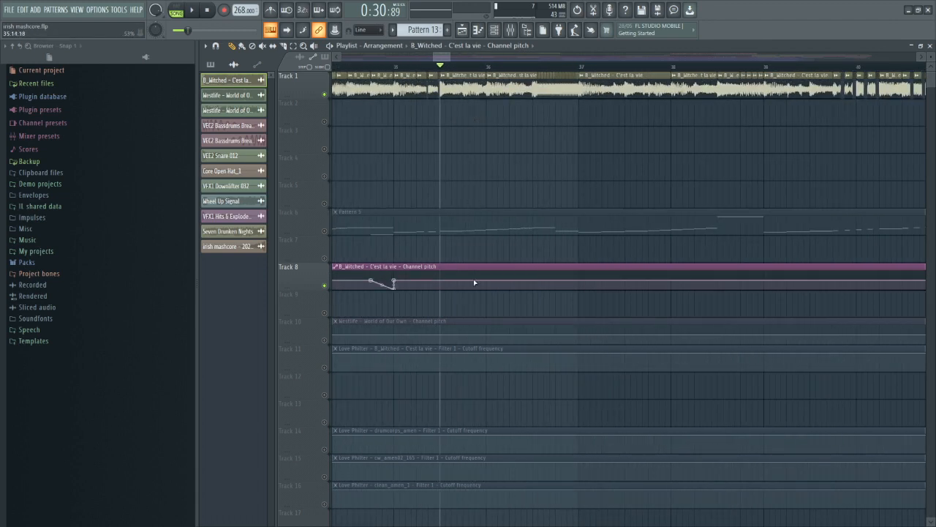
- Rebuild the upward pitch ramp with a raised point at bar 36 and a starting point at mid-bar 35 pasted to 50%
drag(487, 281, 579, 272)
right_click(442, 285)
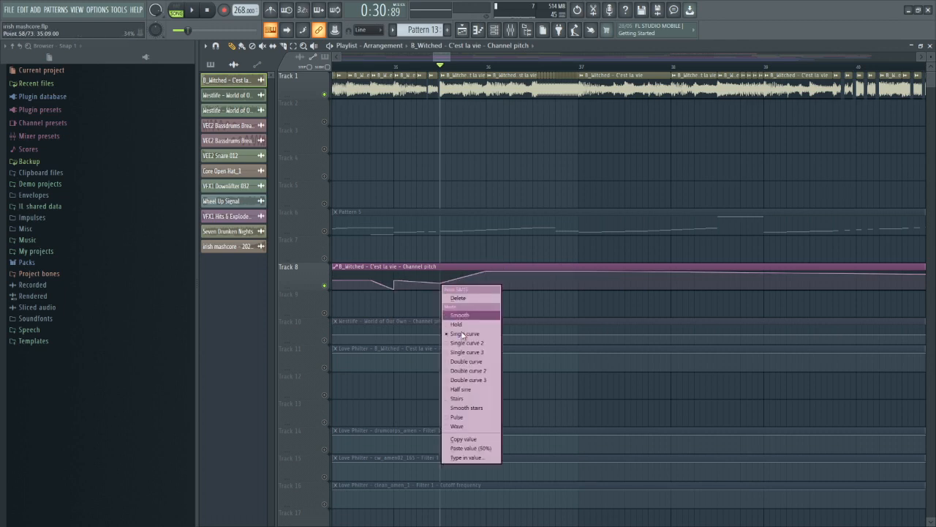
click(460, 447)
scroll(482, 153, up, 1)
scroll(482, 153, up, 2)
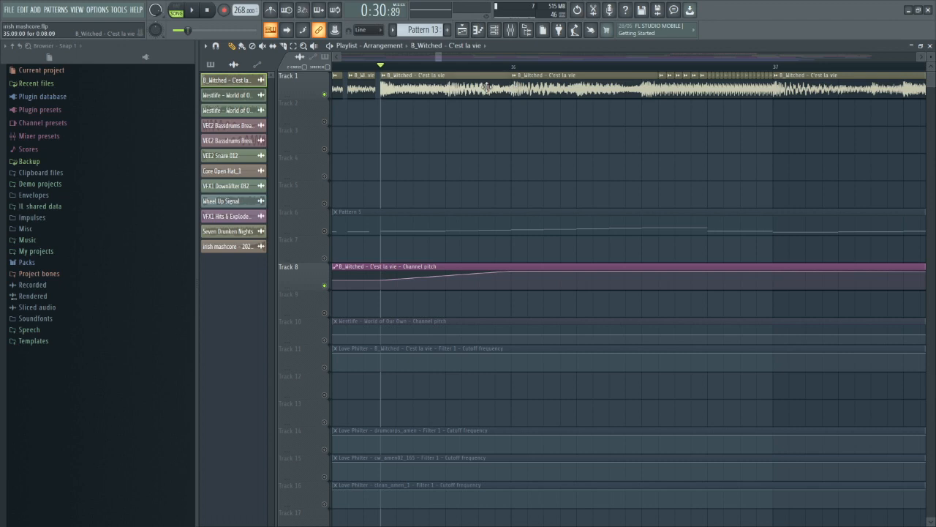
- Move the C'est la vie chop before bar 36 onto Track 2, enable that track, extend the chop past bar 36 and play it
drag(517, 86, 505, 115)
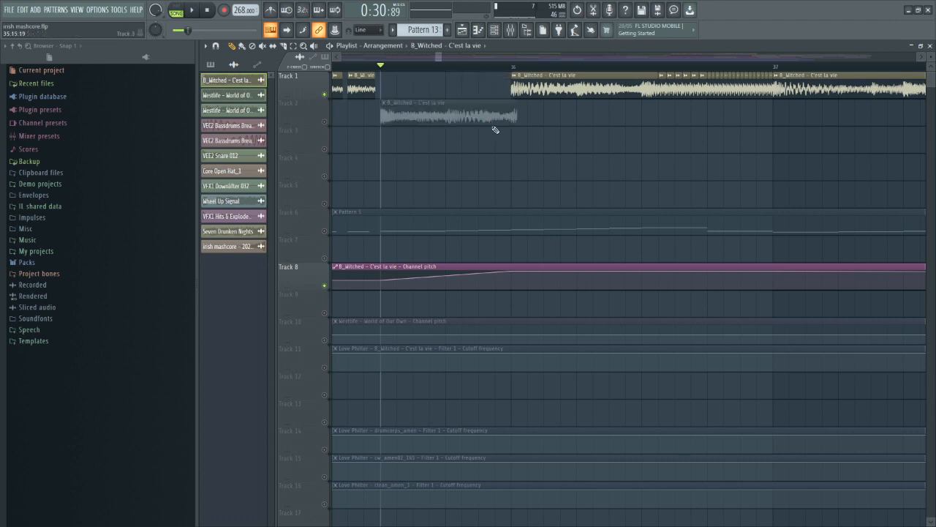
click(324, 122)
drag(517, 116, 521, 115)
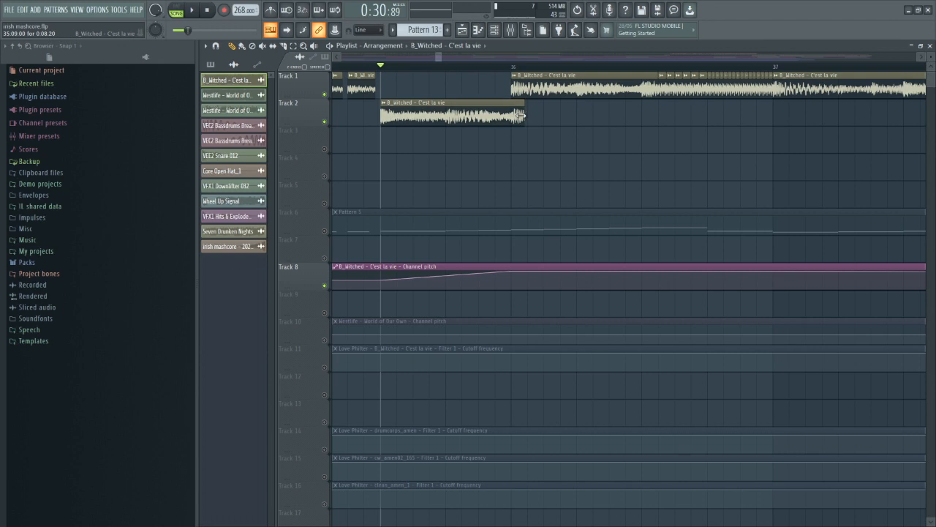
key(space)
key(space)
key(c)
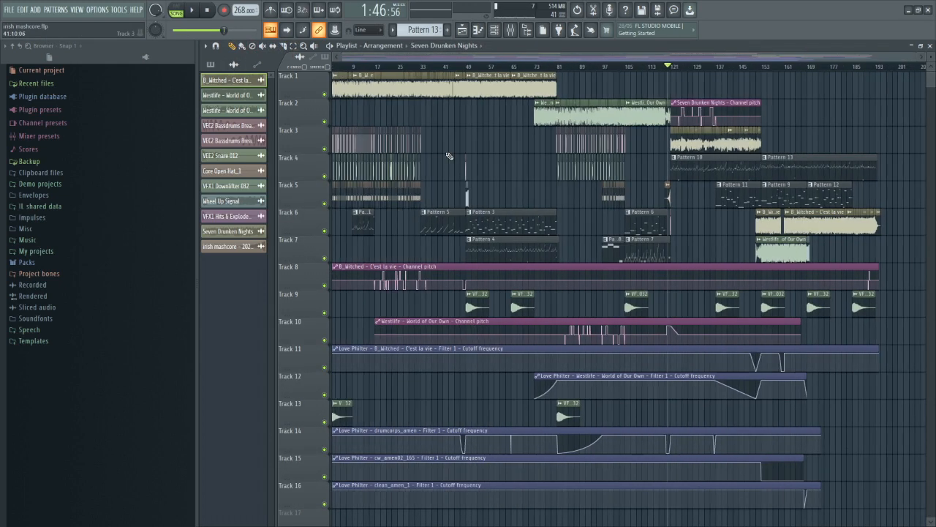
- Examine the Seven Drunken Nights chops and pitch automation from bar 121, compared with the World of Our Own section before them
scroll(750, 165, up, 5)
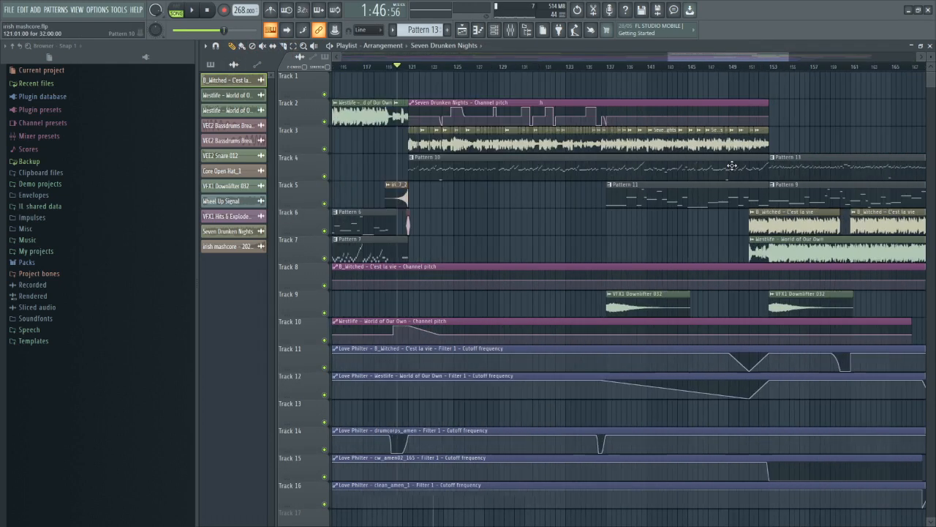
scroll(373, 154, up, 3)
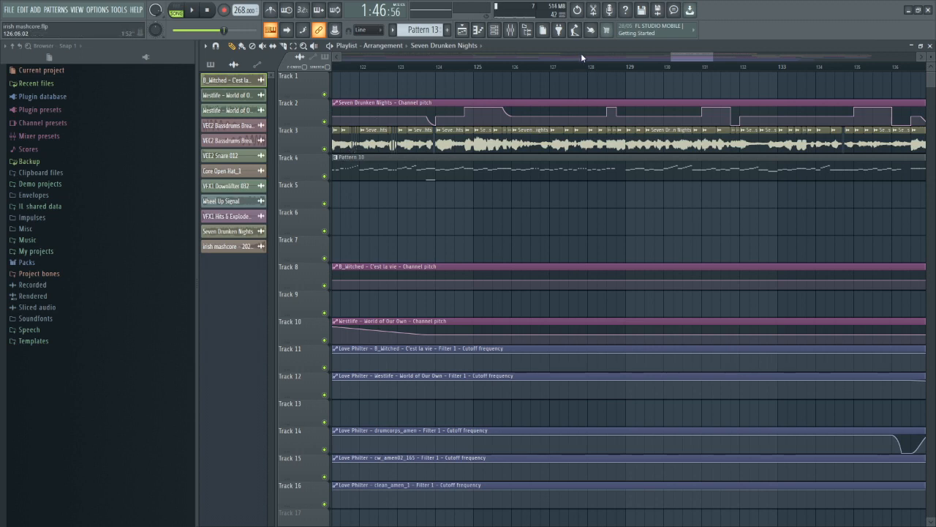
scroll(582, 54, up, 4)
scroll(664, 152, down, 4)
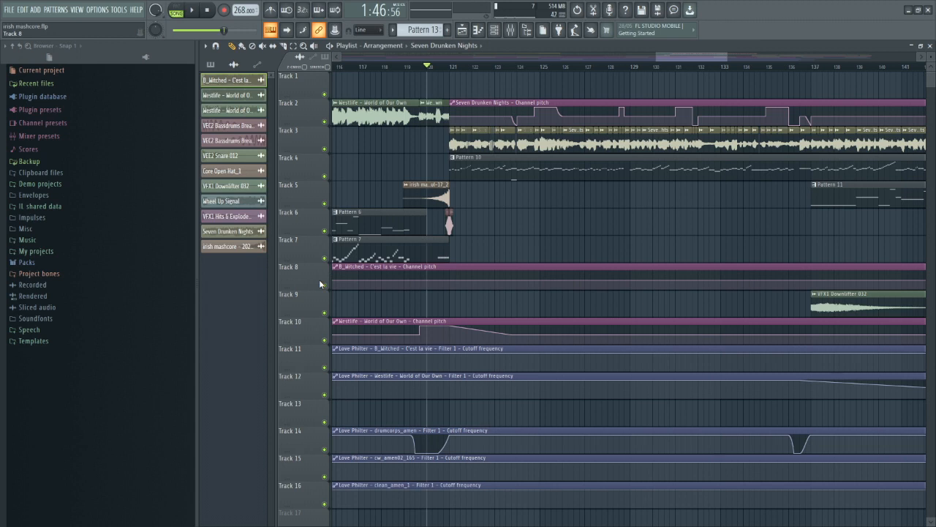
scroll(479, 186, down, 6)
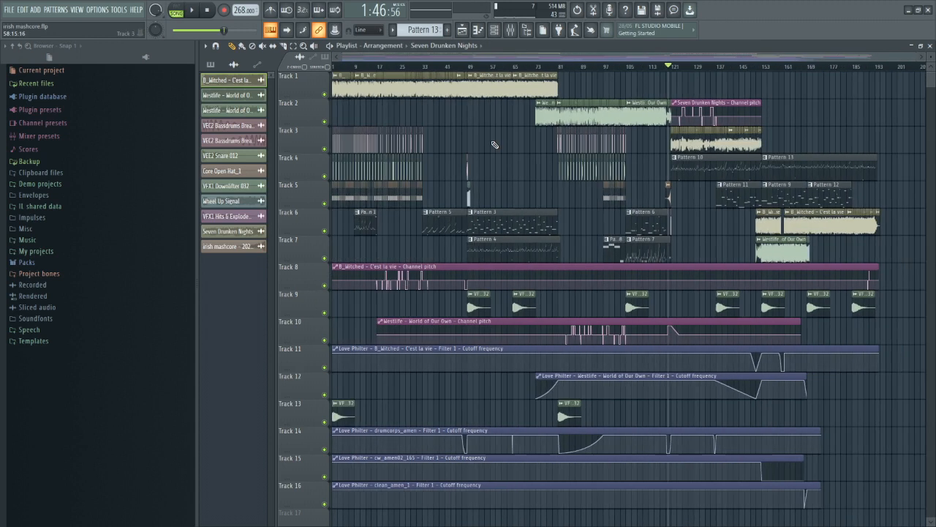
scroll(547, 133, up, 3)
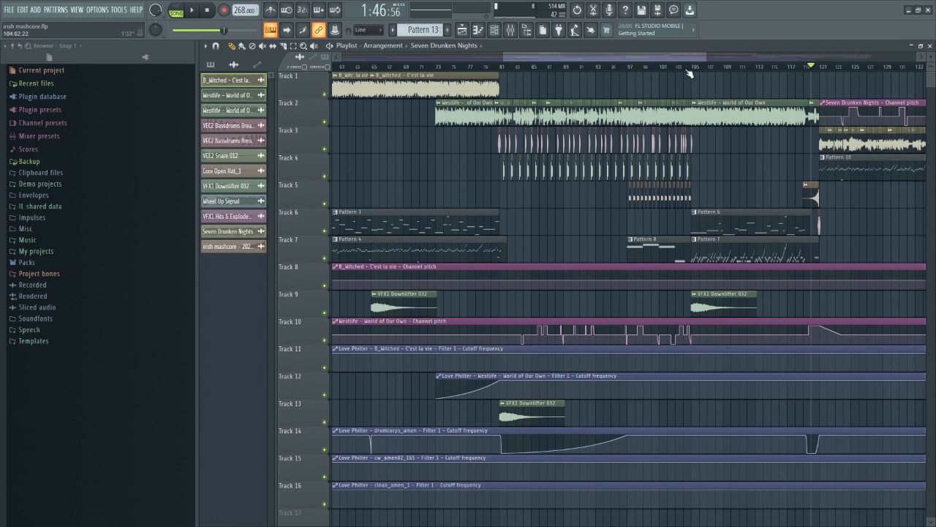
scroll(477, 84, down, 2)
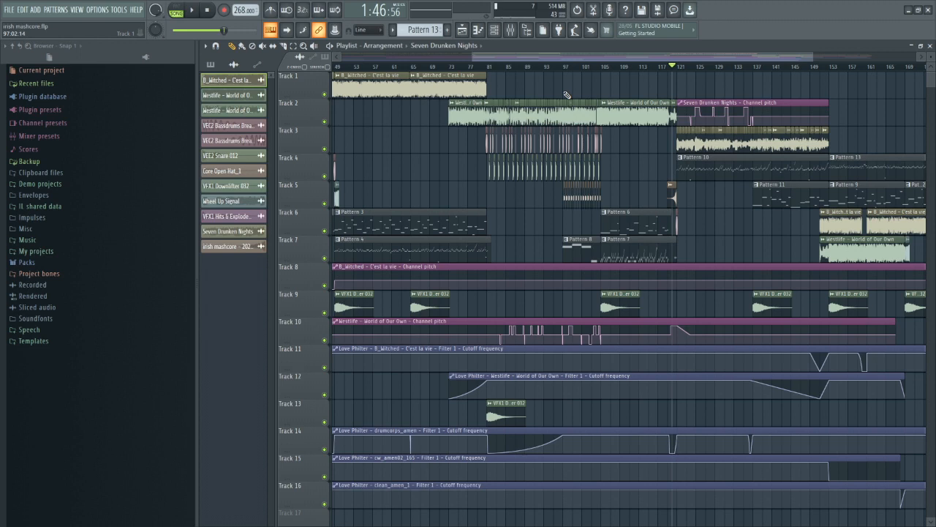
- Place the playhead at bar 121 and inspect the Seven Drunken Nights chops through to about bar 150
scroll(700, 101, up, 4)
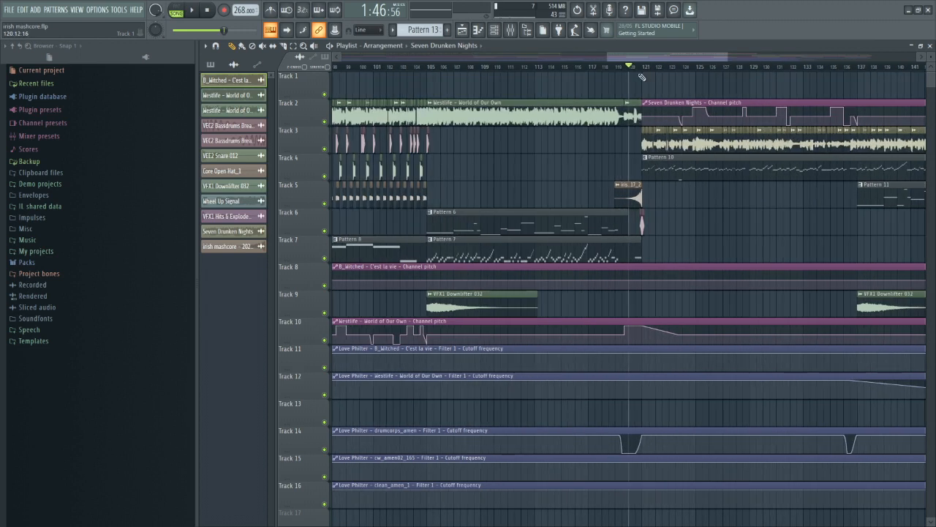
click(644, 71)
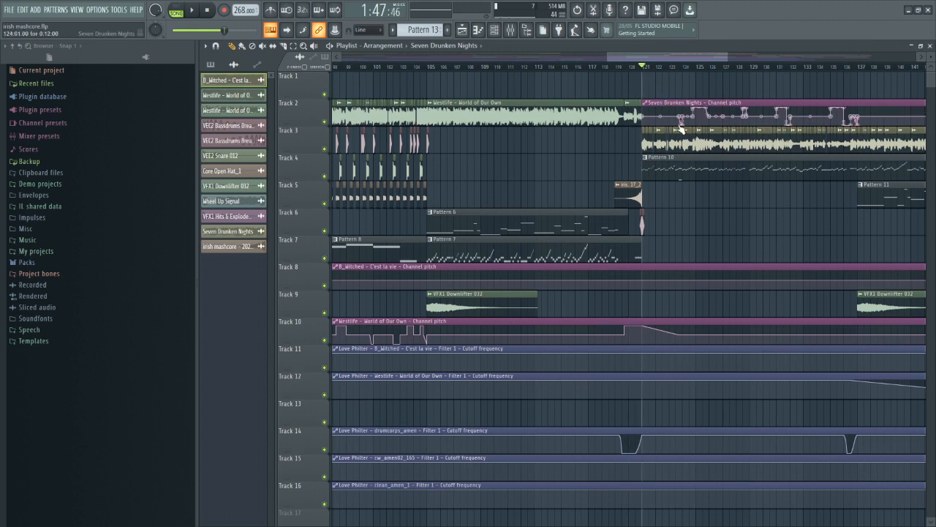
scroll(681, 129, down, 4)
scroll(732, 142, up, 7)
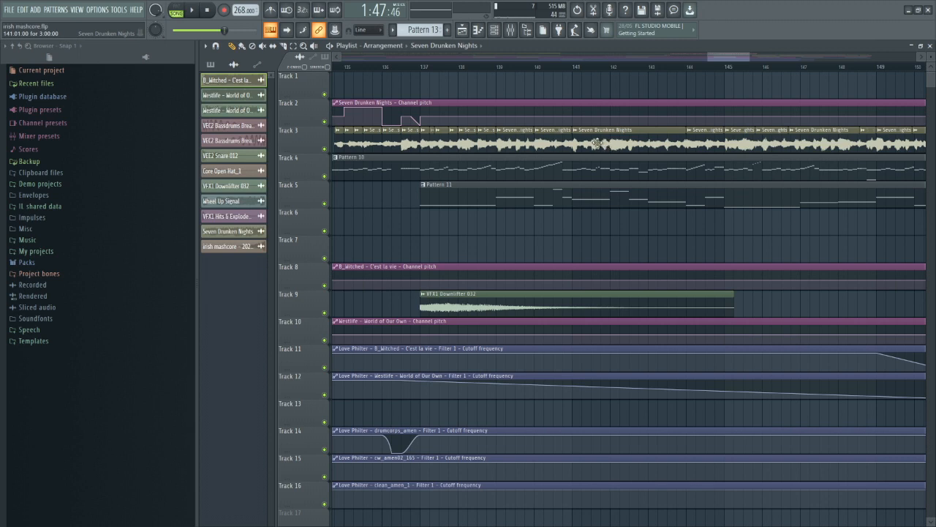
scroll(599, 143, down, 5)
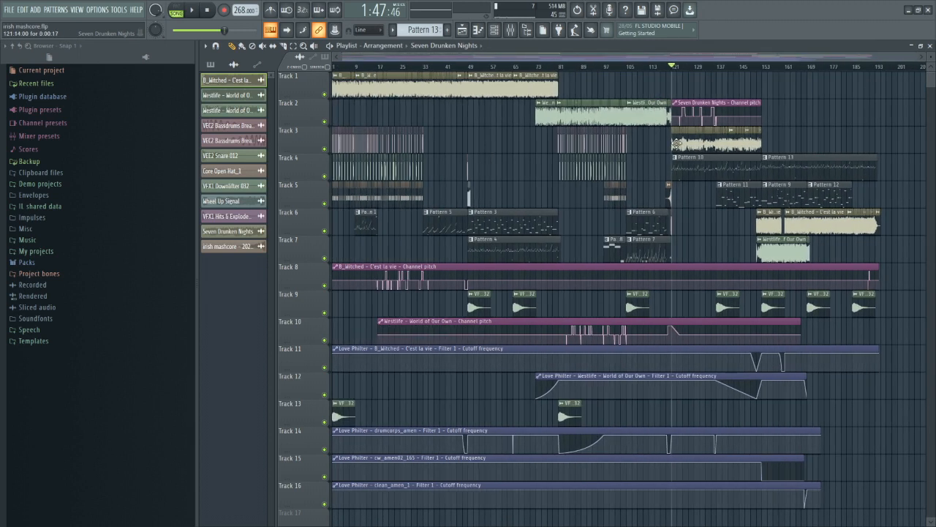
- Place a Seven Drunken Nights clip on empty Track 1 beyond the arrangement, extend it back to reveal more of the original, and play it
click(858, 87)
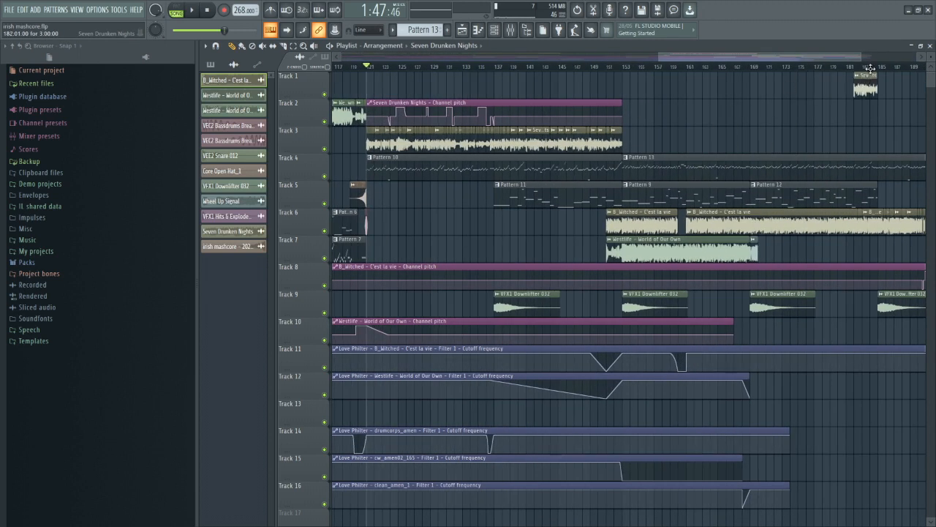
drag(858, 86, 329, 80)
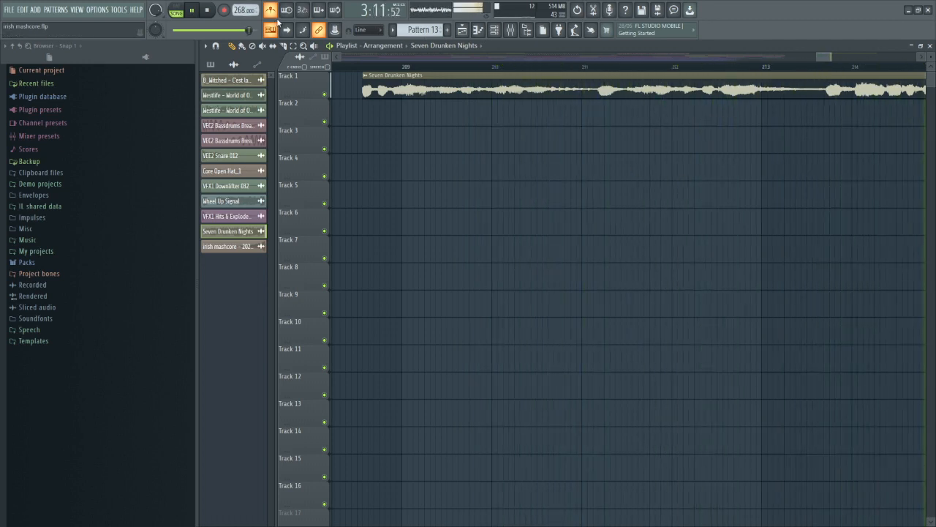
key(space)
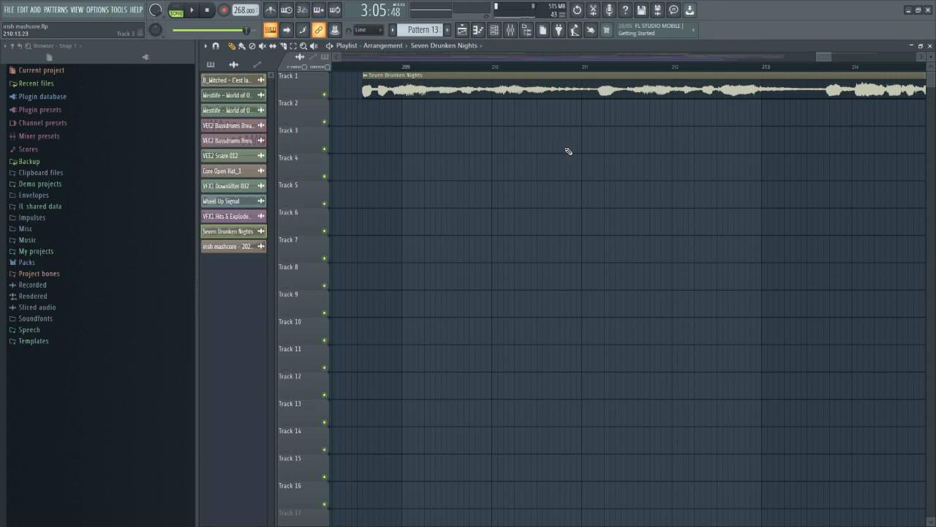
- Extend the Seven Drunken Nights clip on Track 1 to 40 bars and play the original from about bar 227
scroll(568, 151, down, 5)
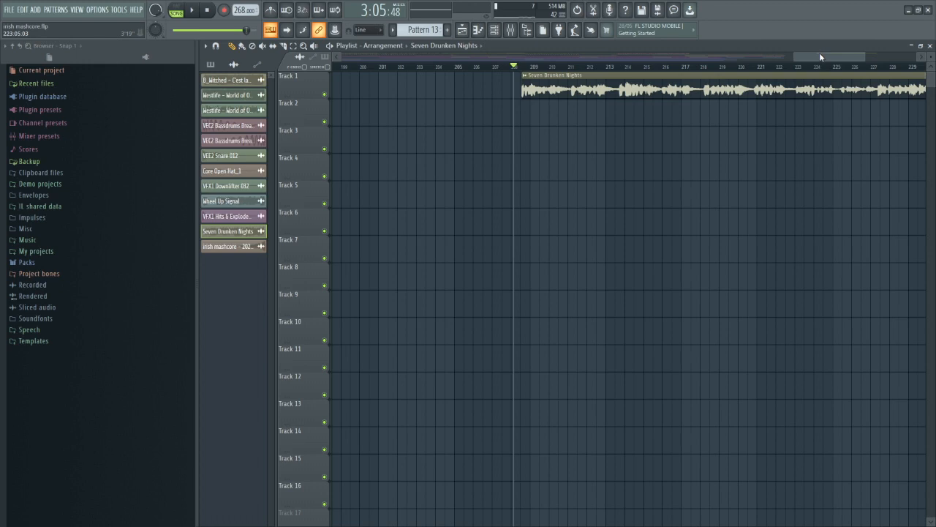
scroll(819, 53, right, 3)
scroll(738, 115, down, 3)
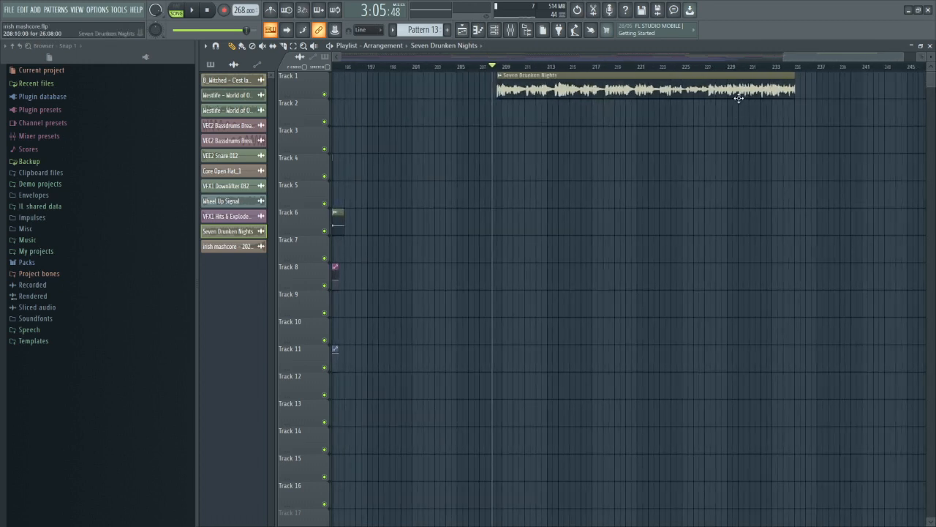
click(710, 70)
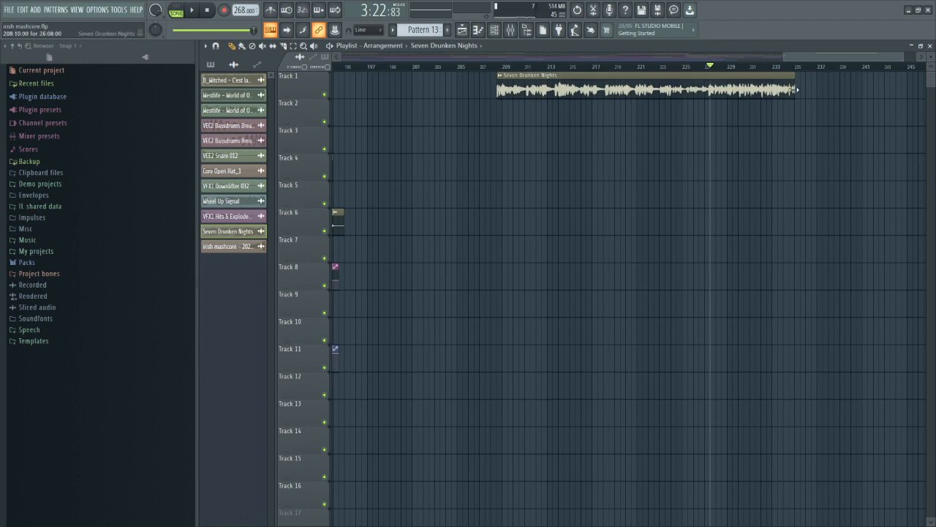
drag(796, 86, 924, 86)
key(space)
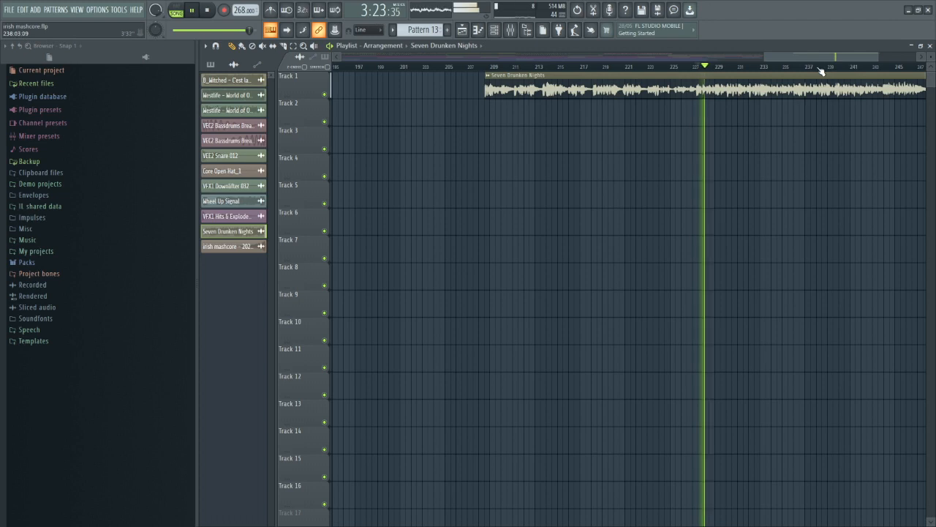
scroll(833, 60, down, 3)
key(space)
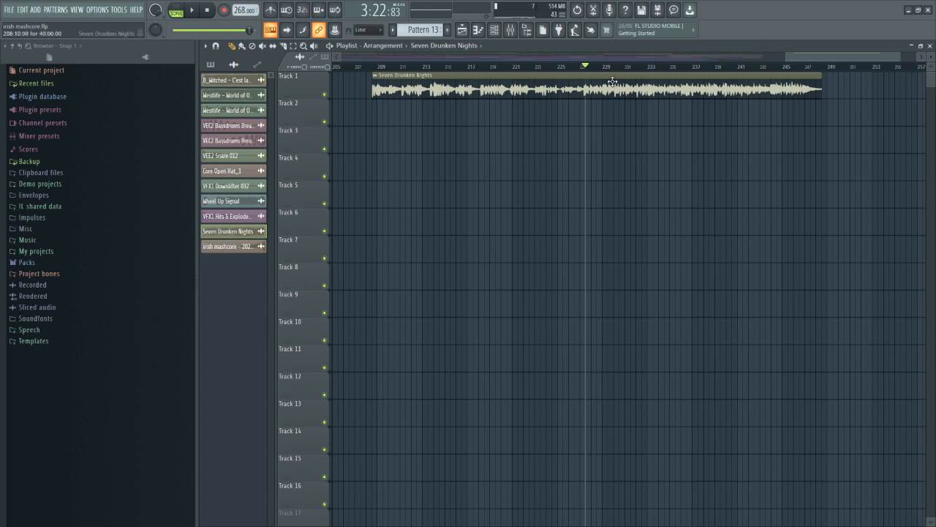
- Delete the uncut Seven Drunken Nights clip from Track 1 and play the arrangement from bar 121
scroll(855, 104, down, 3)
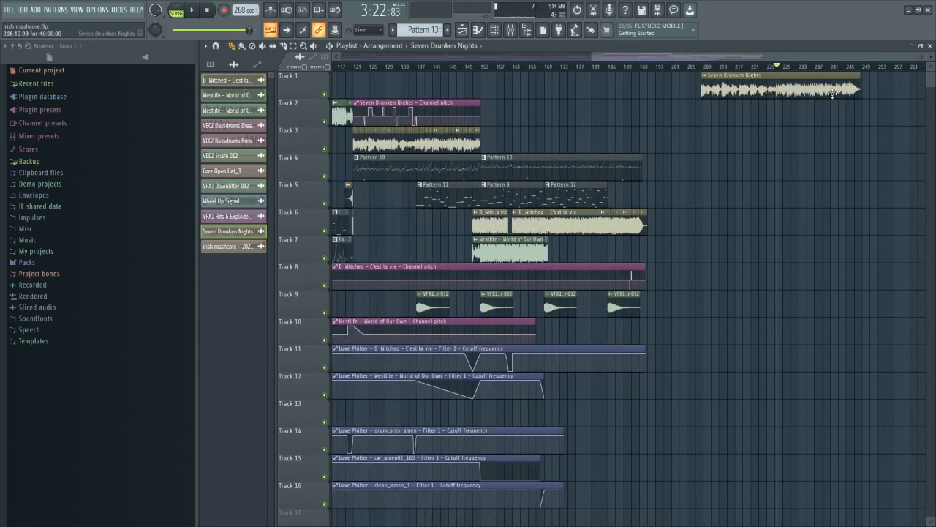
right_click(833, 94)
click(355, 67)
scroll(360, 110, up, 5)
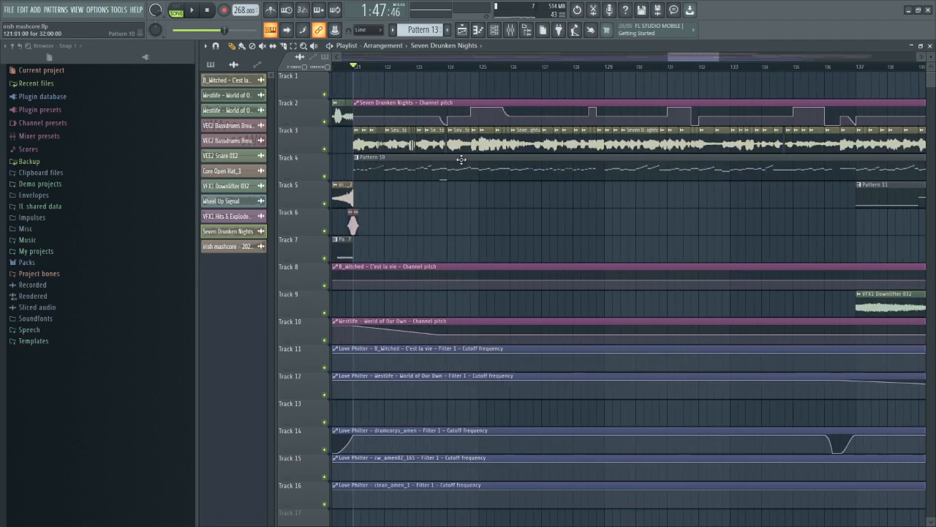
key(space)
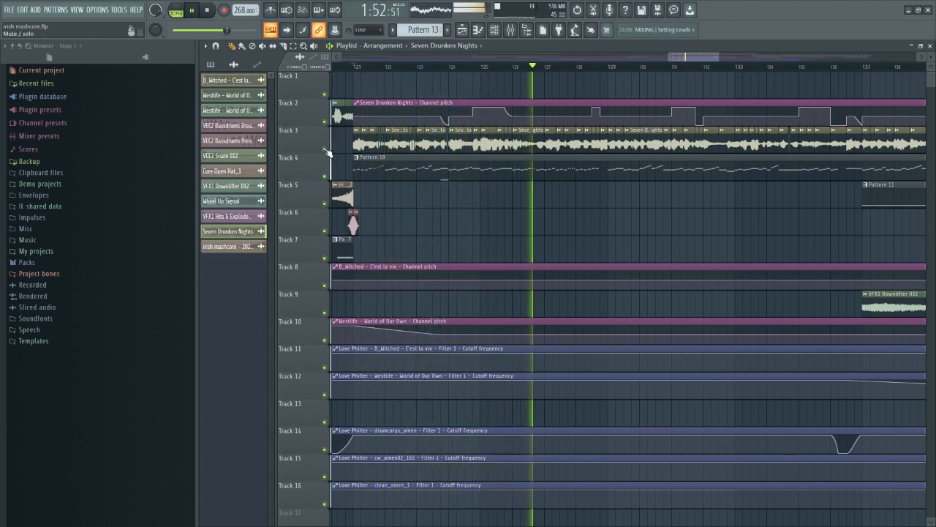
key(space)
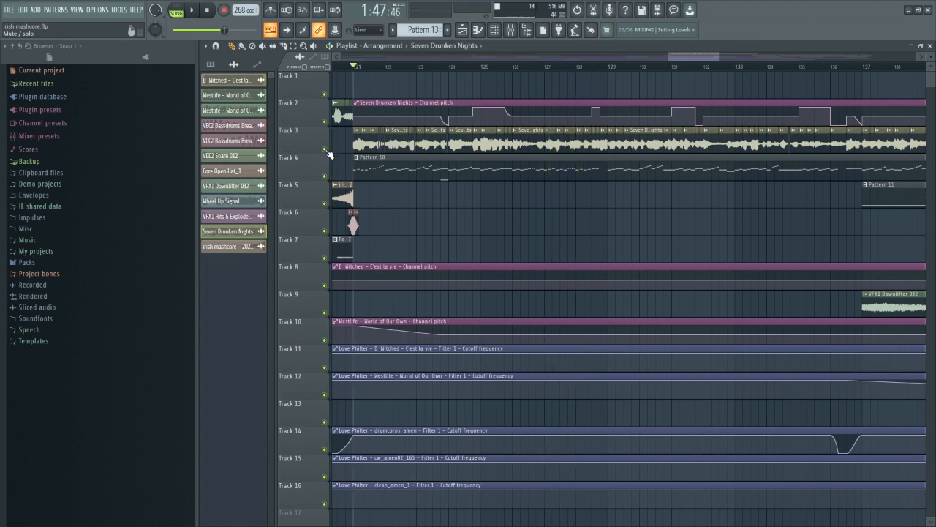
- Solo Track 3 and play the Seven Drunken Nights chops from bar 121
right_click(325, 150)
scroll(338, 224, left, 4)
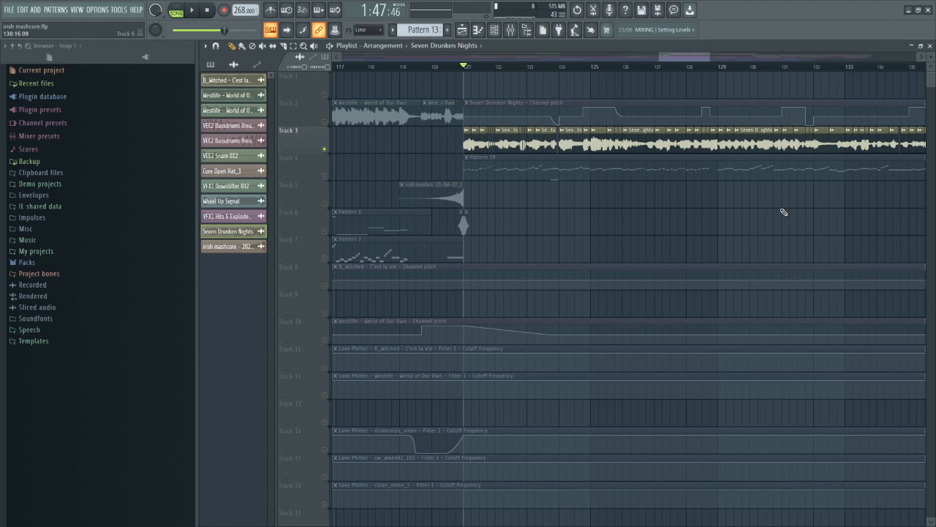
key(space)
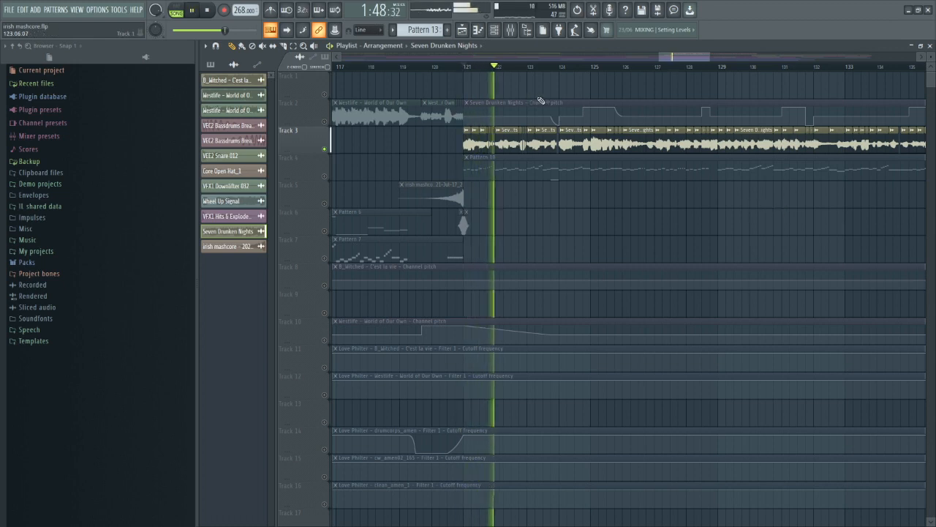
- Examine the soloed Seven Drunken Nights cuts on Track 3 up close during playback and stop playback
scroll(578, 178, up, 5)
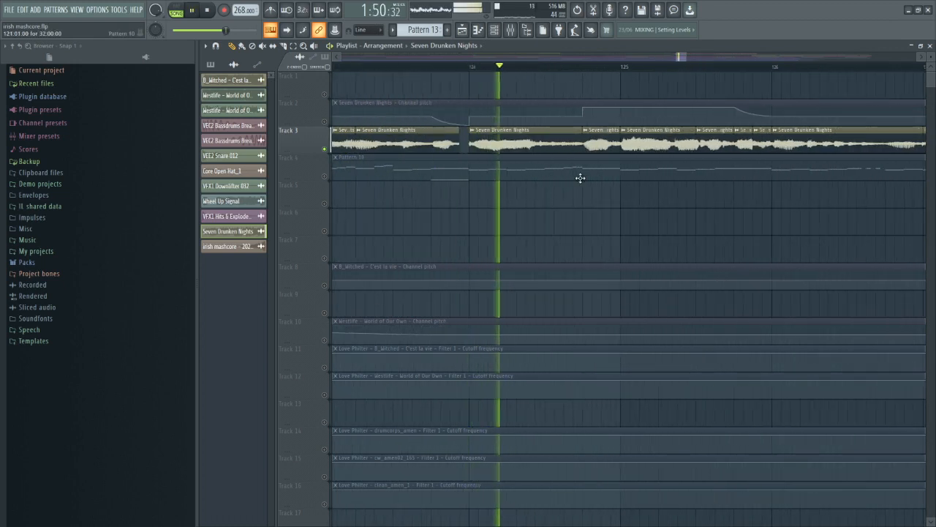
scroll(690, 183, down, 6)
key(space)
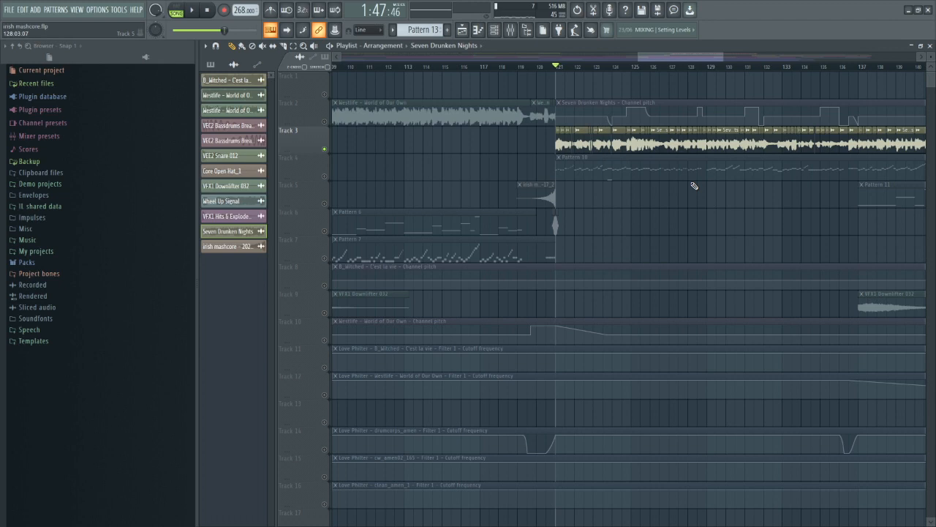
- Place the playhead around bars 126 and 125 to examine the Seven Drunken Nights chops and their channel pitch automation
click(649, 67)
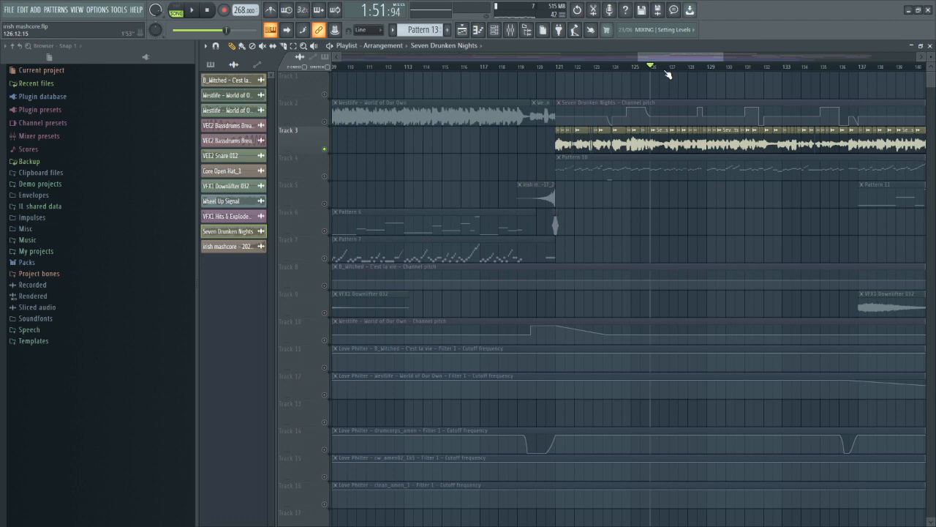
scroll(648, 69, up, 5)
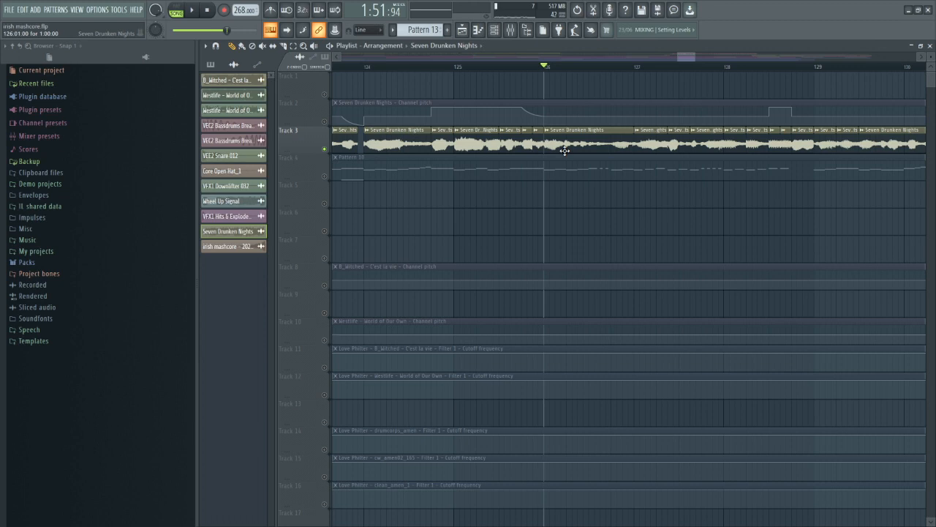
scroll(559, 106, down, 3)
click(525, 70)
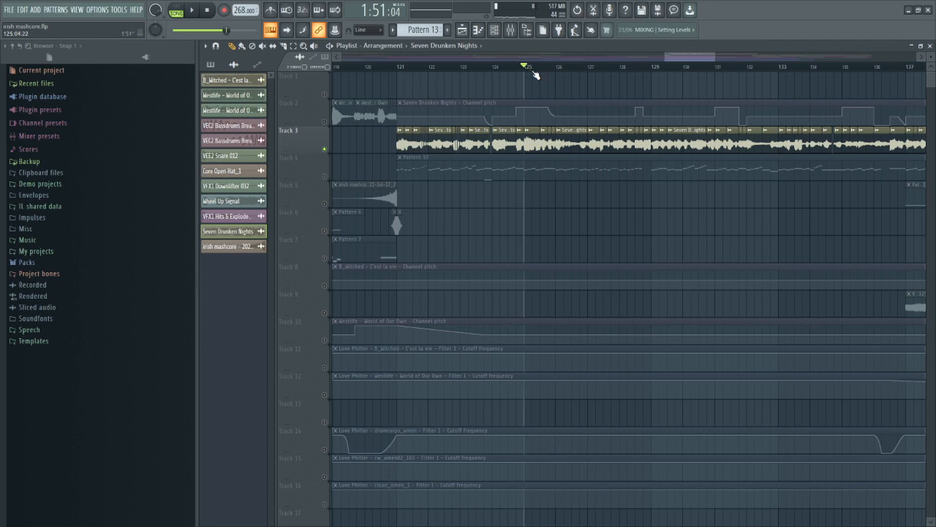
- Play the soloed chops from about bar 127 and unmute Track 4 to hear Pattern 10 with them
click(589, 68)
scroll(590, 73, down, 2)
scroll(681, 99, up, 3)
scroll(680, 98, down, 1)
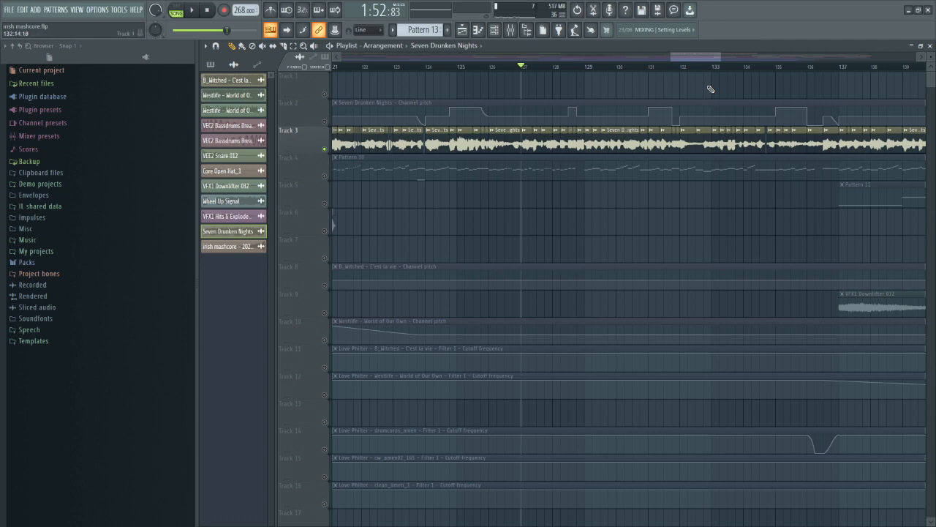
key(space)
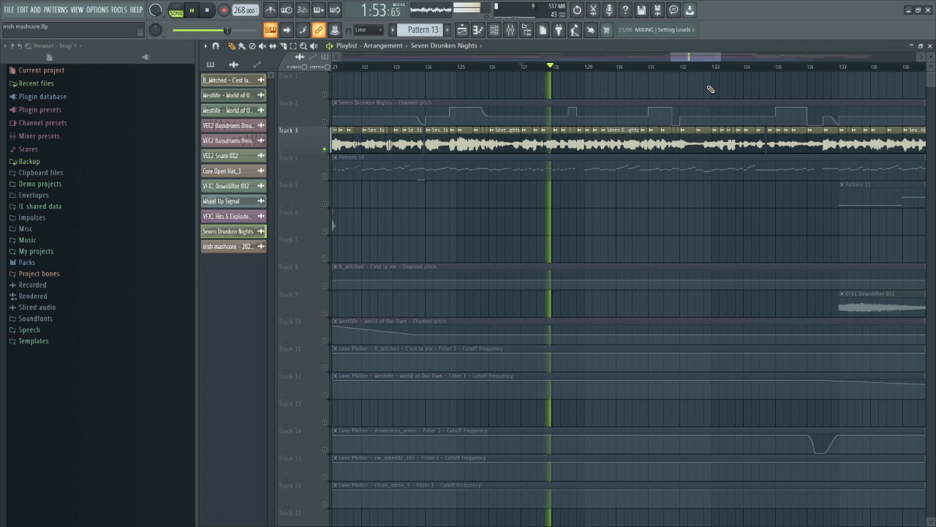
click(325, 176)
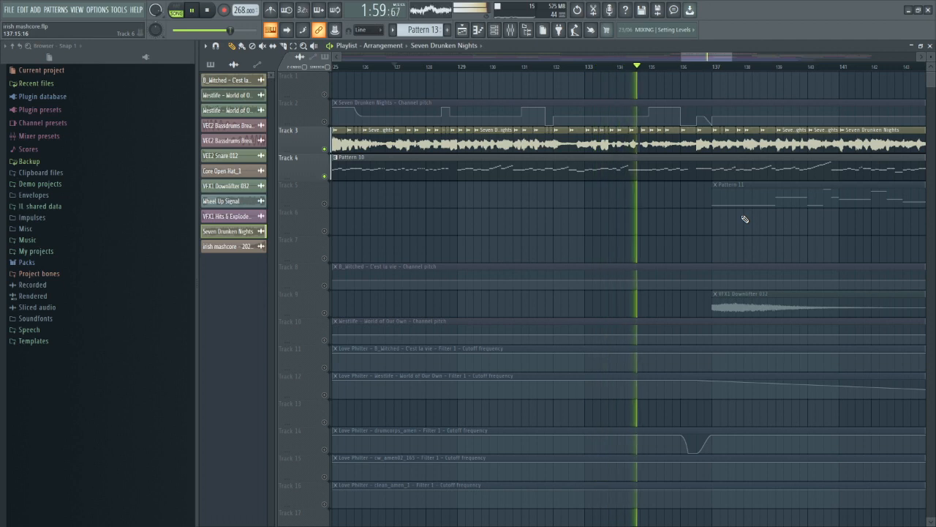
scroll(702, 220, up, 3)
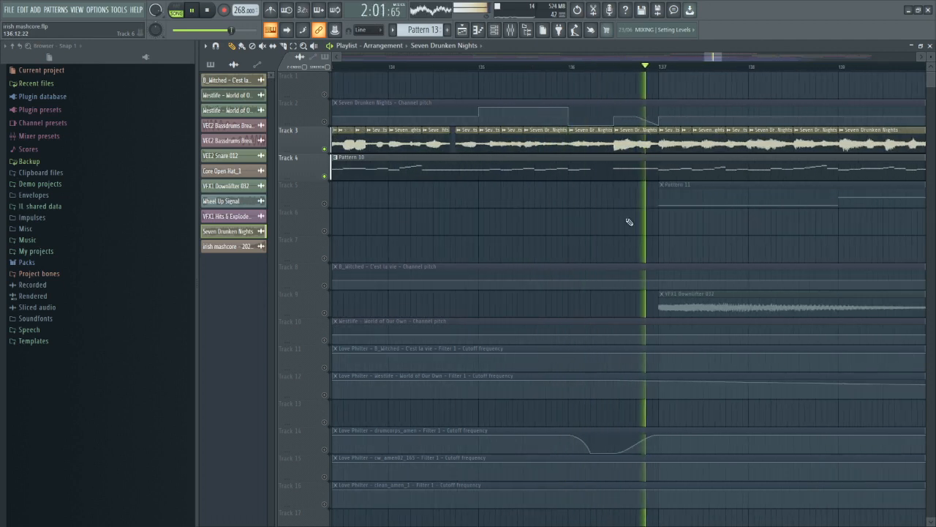
- Unmute all playlist tracks and play the full arrangement from bar 137, following the section leading up to bar 153
right_click(325, 203)
right_click(325, 204)
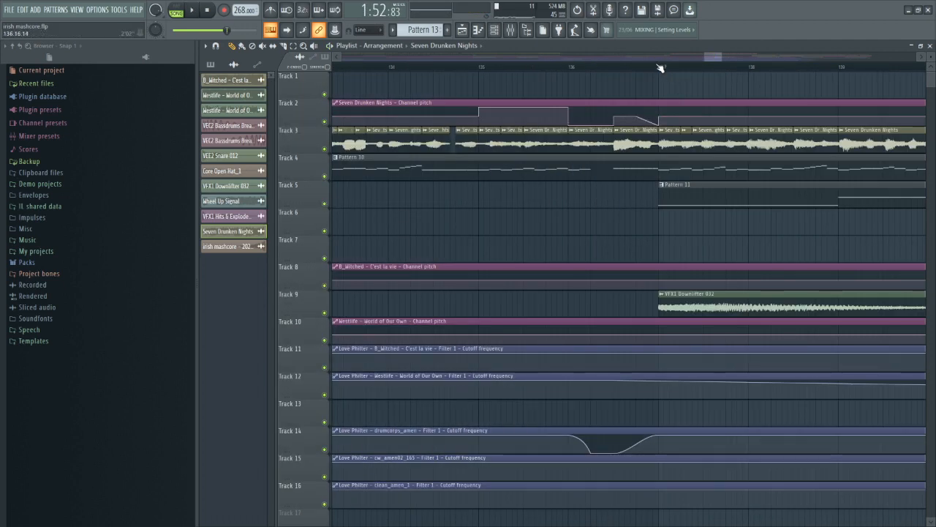
click(659, 68)
scroll(683, 64, down, 4)
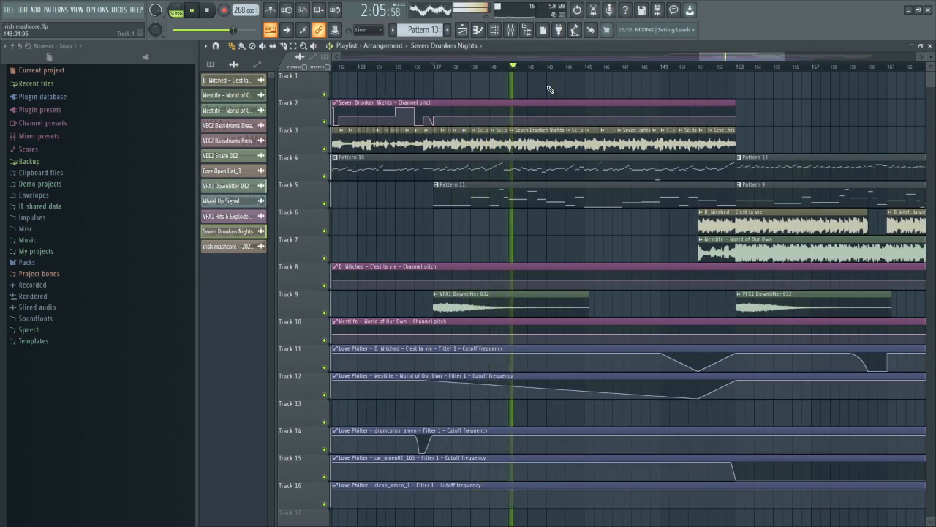
scroll(557, 88, up, 3)
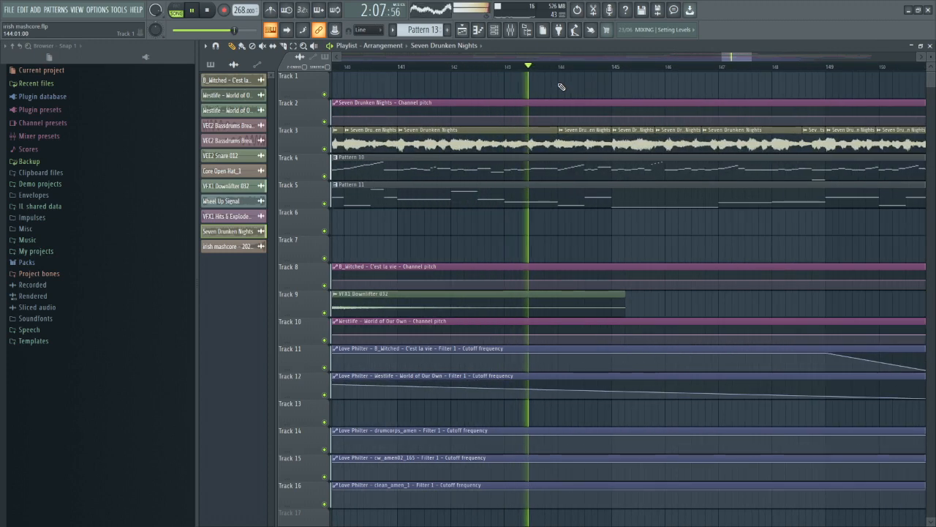
scroll(562, 87, down, 6)
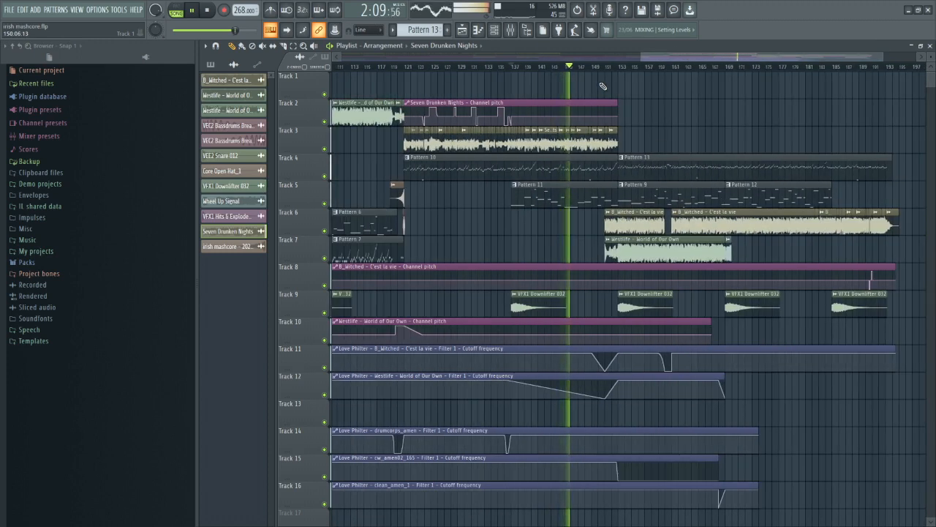
scroll(603, 86, up, 3)
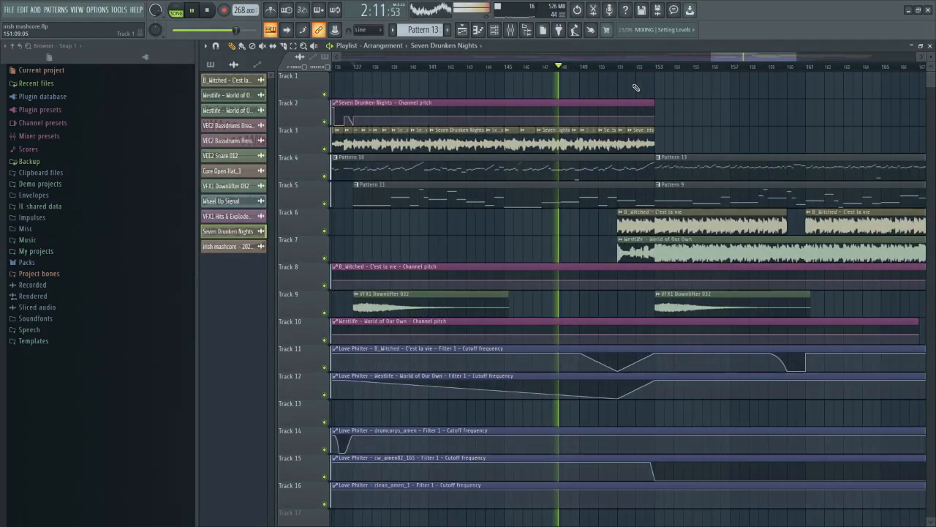
scroll(636, 87, down, 2)
scroll(637, 87, up, 3)
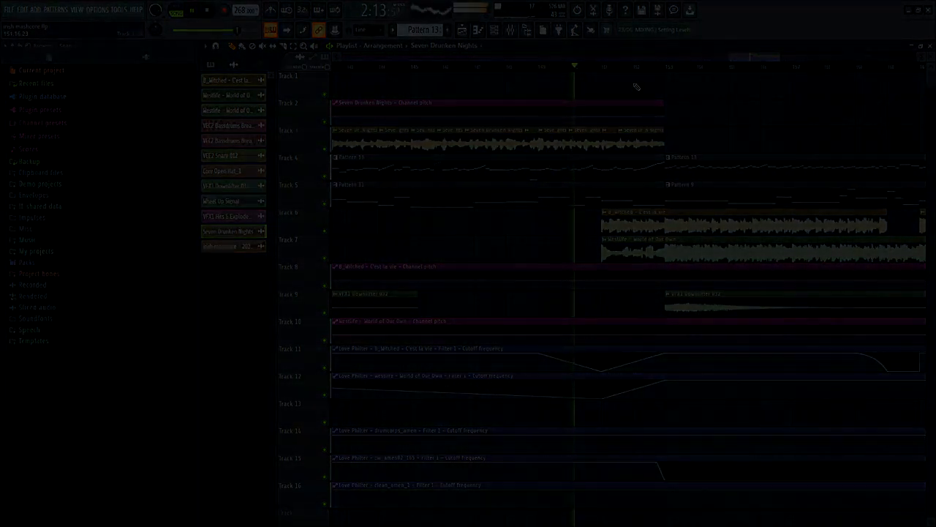